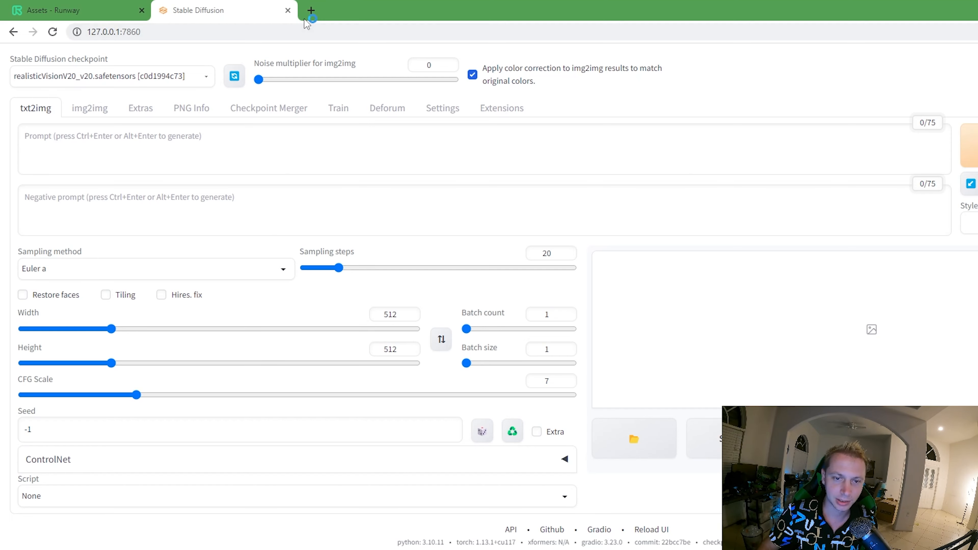
- Search the web in a new tab for "automatic 1111 download"
left_click(312, 10)
type("automatic")
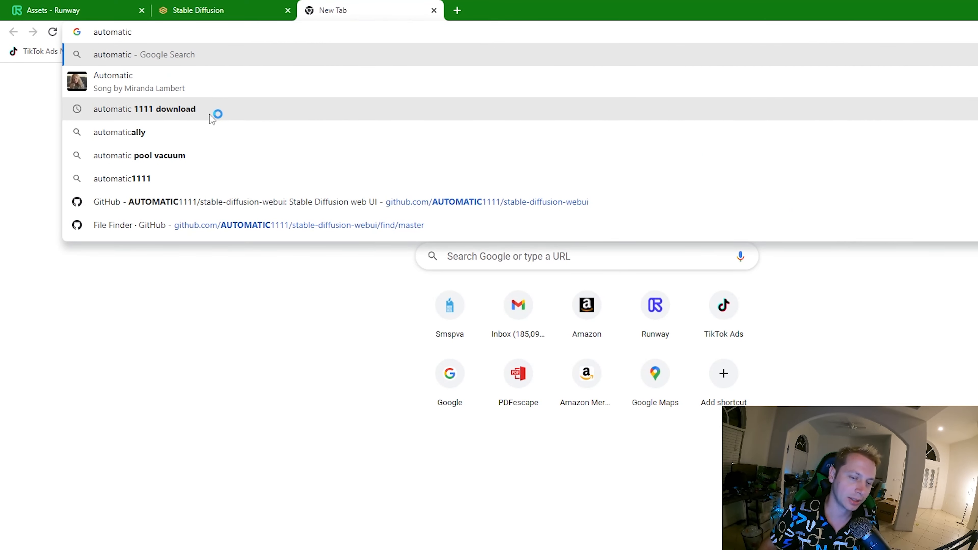
left_click(210, 114)
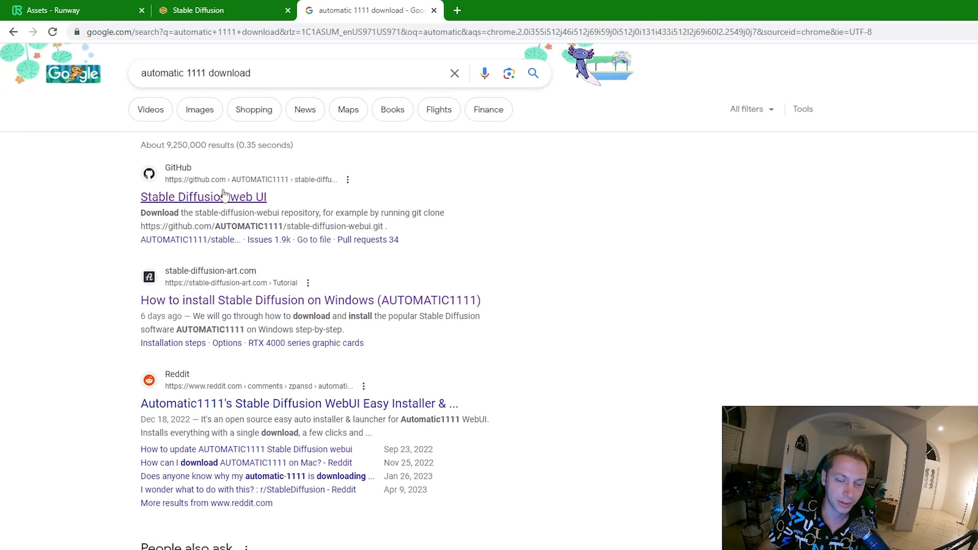
left_click(525, 240)
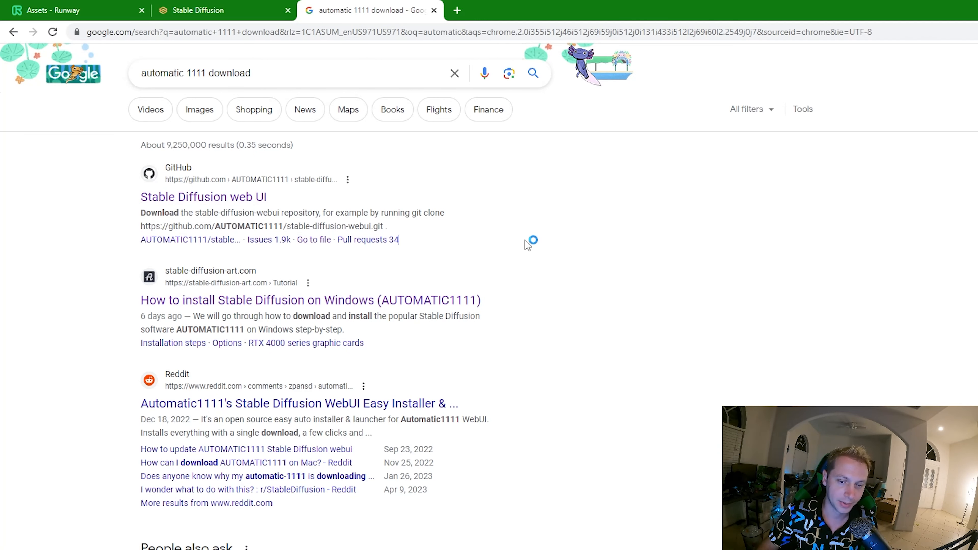
- Go back to the Stable Diffusion web UI and set the txt2img sampling method to DPM++ SDE
left_click(266, 10)
left_click(150, 153)
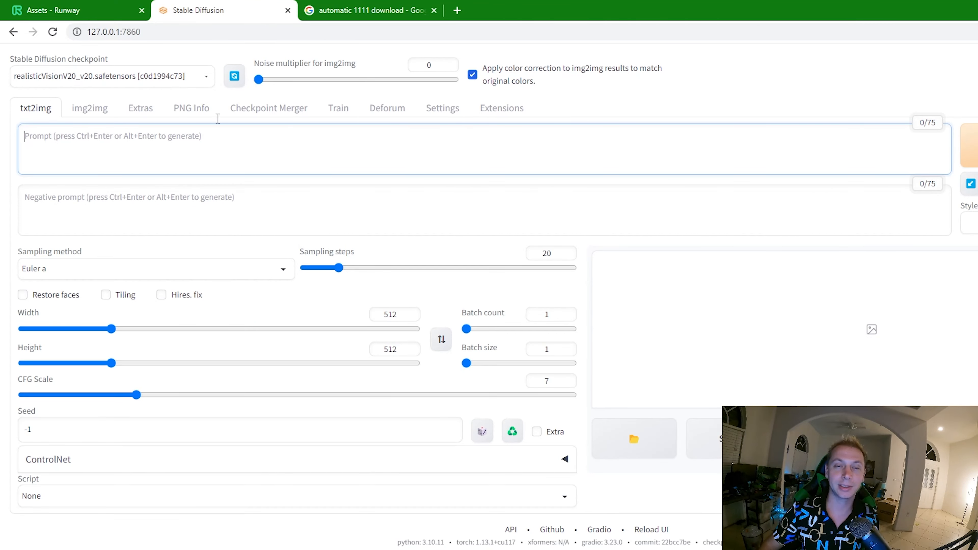
left_click(68, 264)
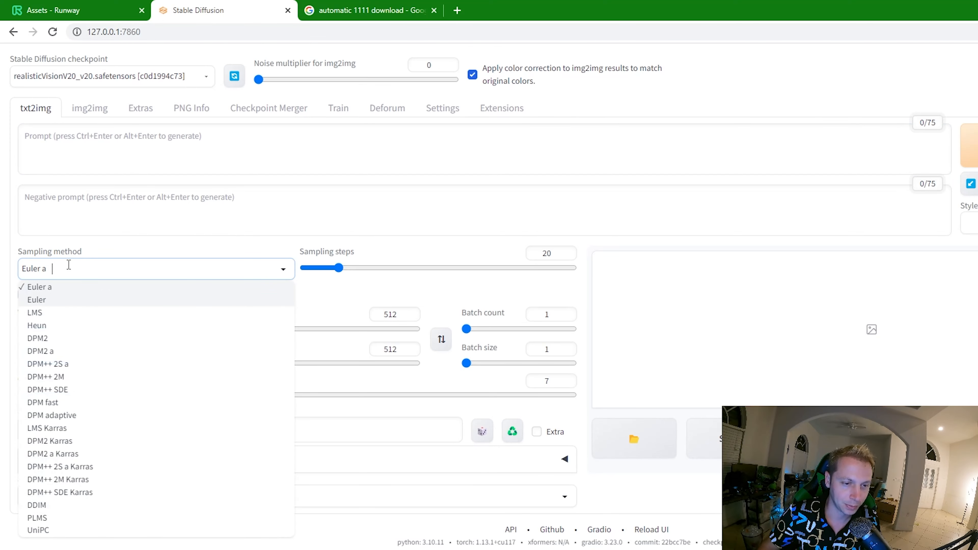
left_click(65, 389)
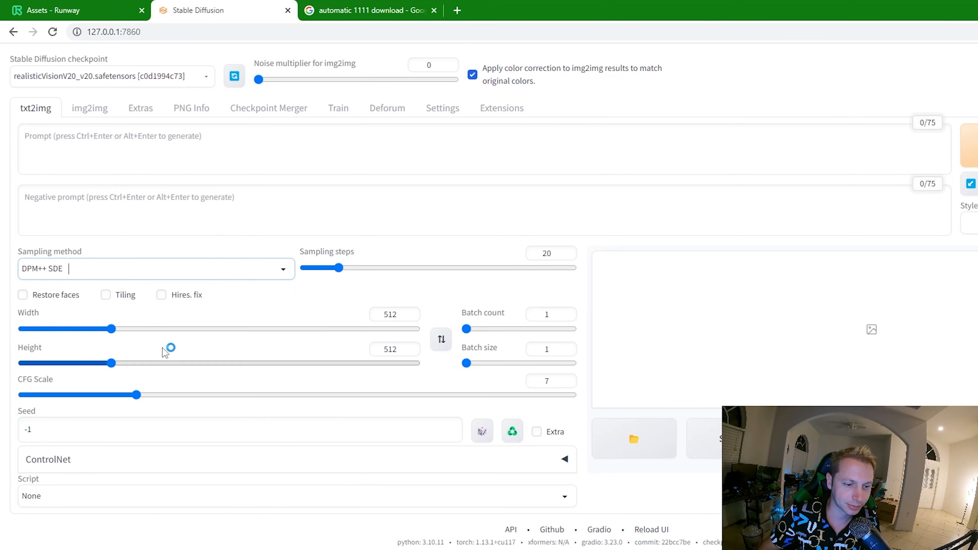
- Generate an image from the prompt "german shepherd on a yacht" and check the generation progress in the console window
left_click(161, 153)
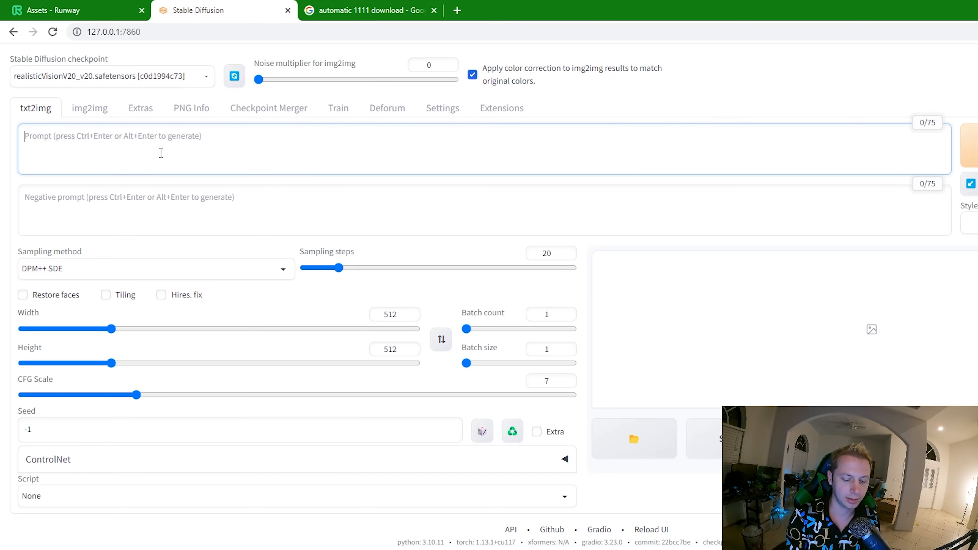
type("germ")
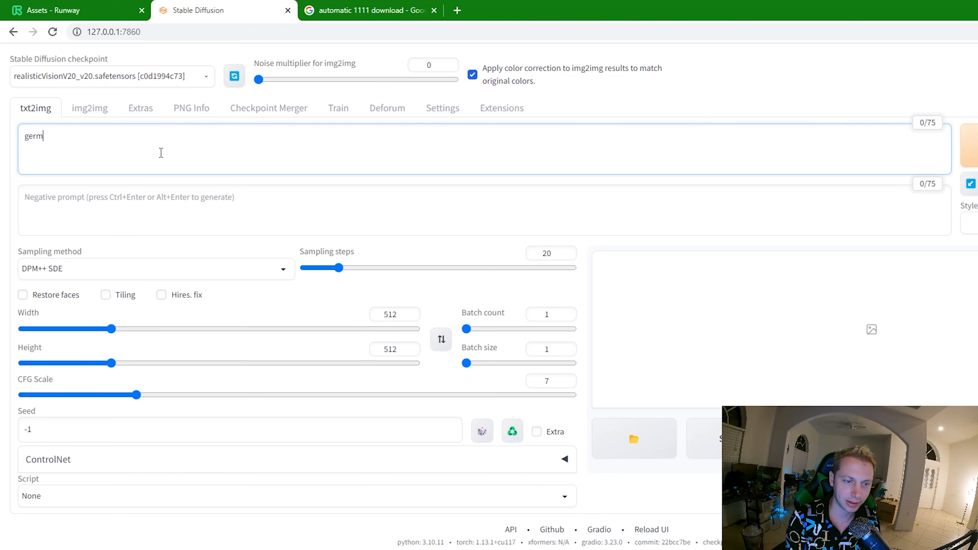
type("an shepher")
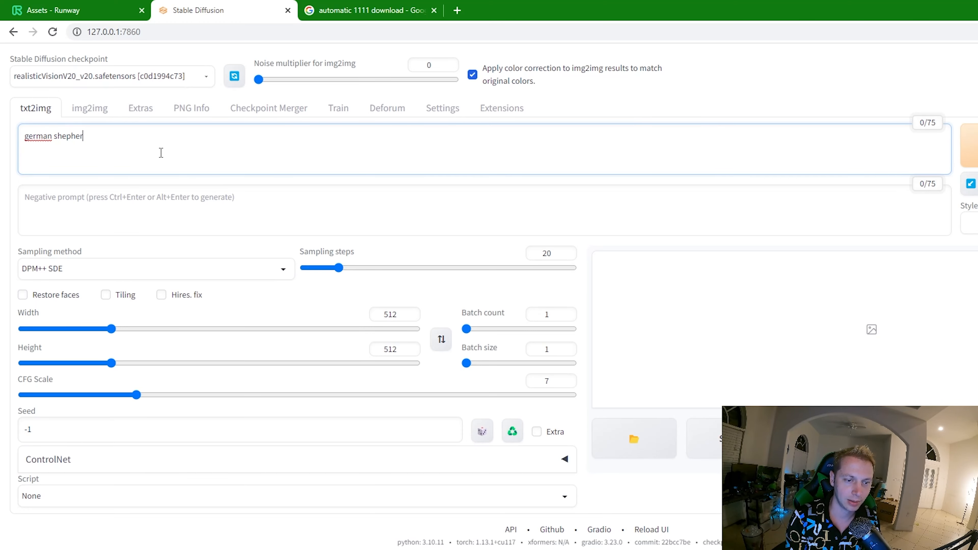
type("d on a yacht")
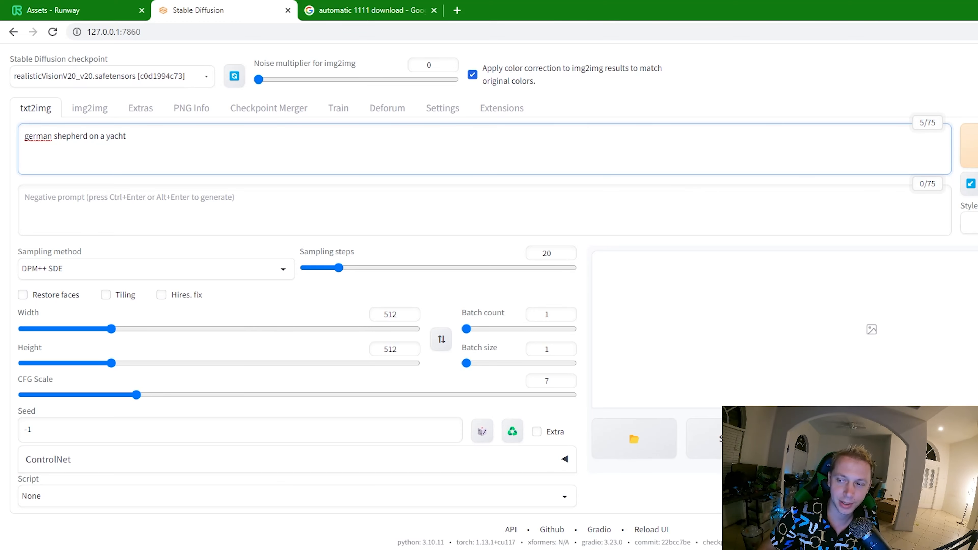
left_click(972, 146)
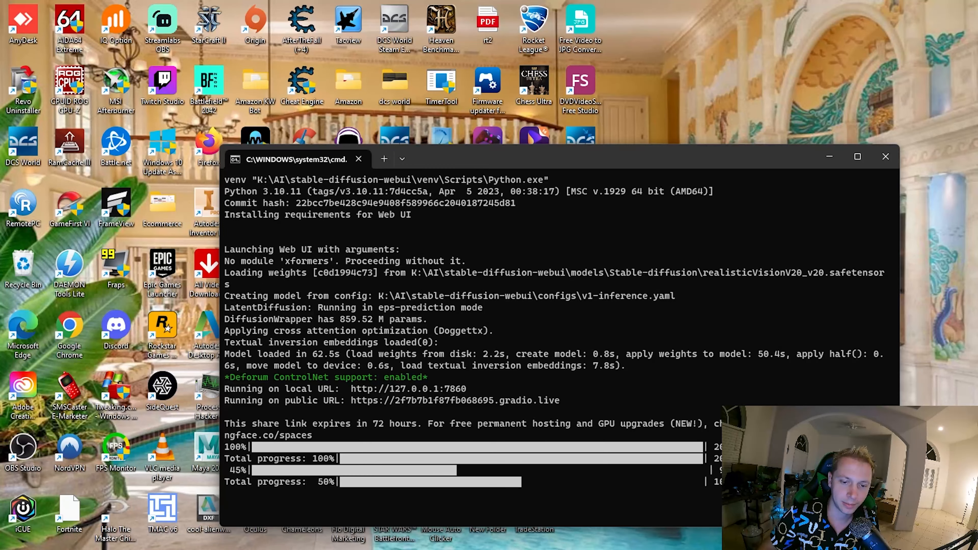
left_click(269, 545)
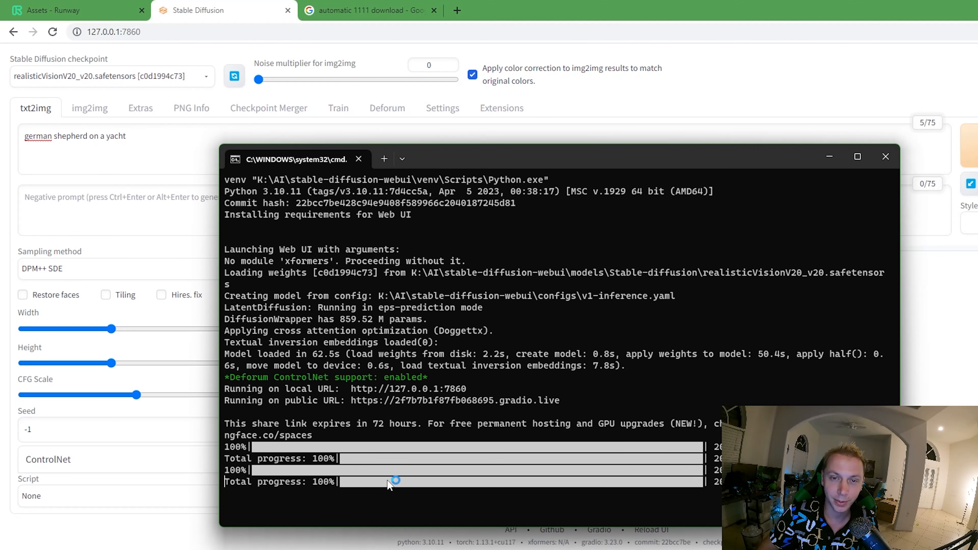
left_click(20, 497)
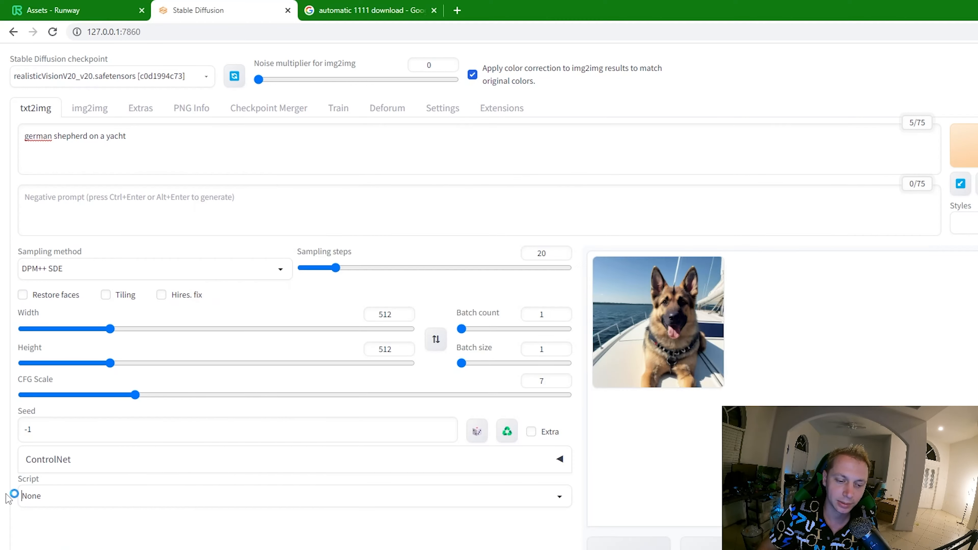
- View the generated dog image enlarged, close it, and show the list of available Stable Diffusion checkpoints
left_click(662, 336)
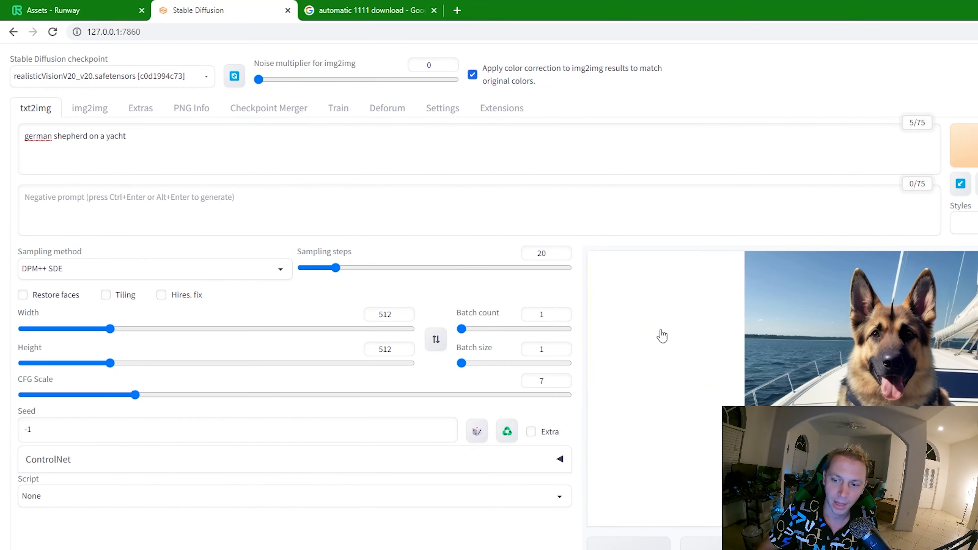
left_click(882, 341)
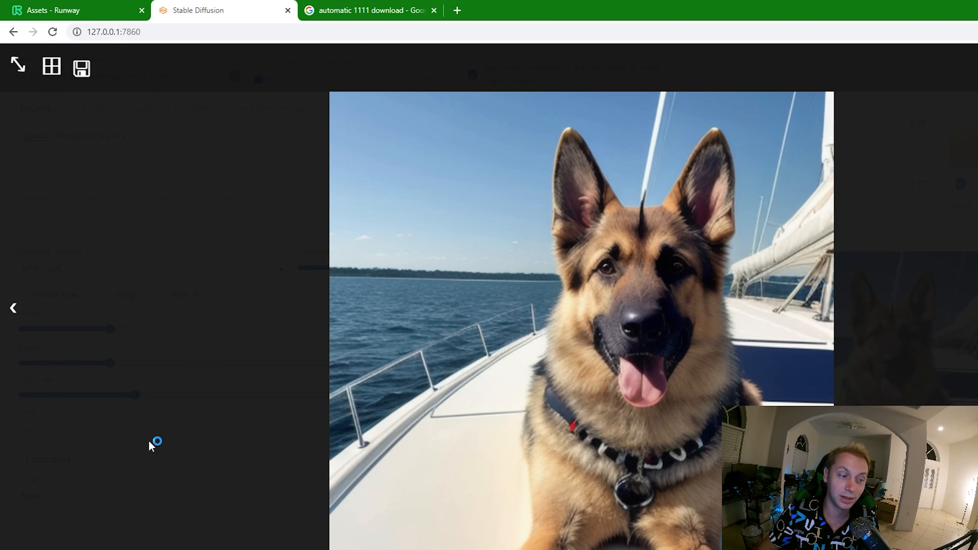
left_click(156, 426)
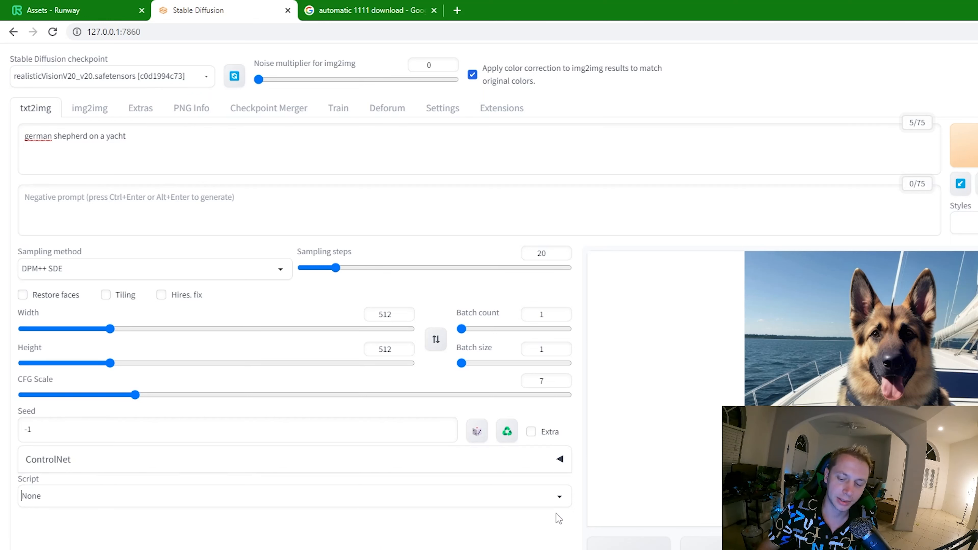
left_click(101, 76)
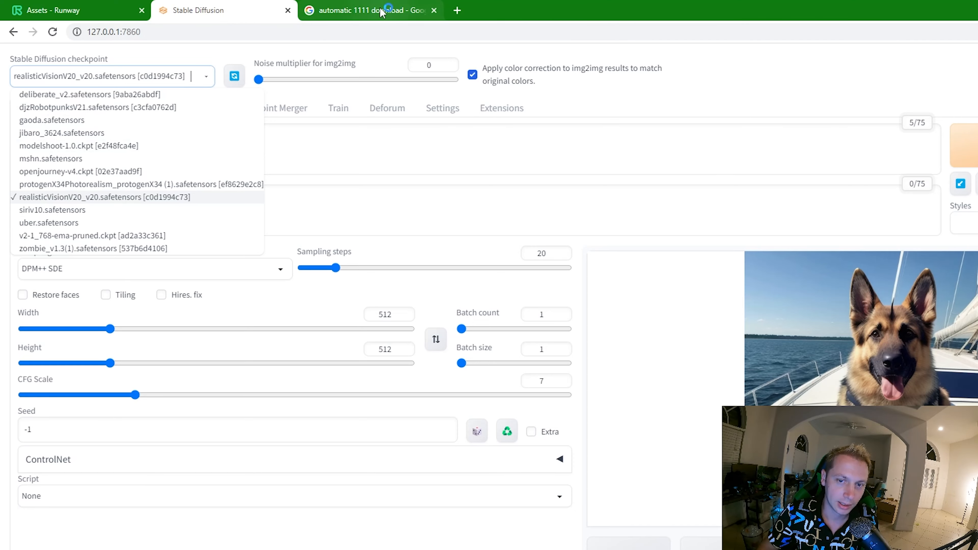
- Search the web in a new tab for "citvit ai", and refine the search to "citvit ai models"
left_click(457, 10)
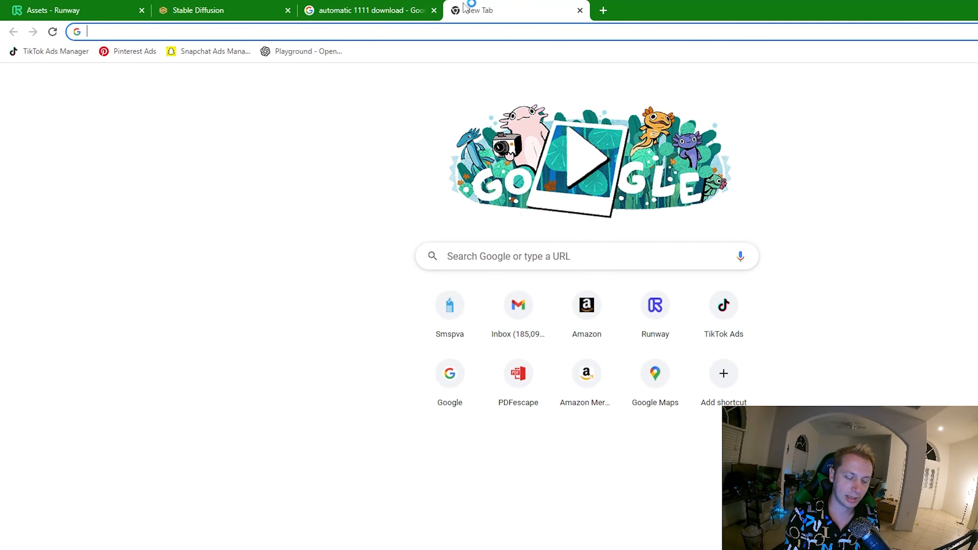
type("citvit ai")
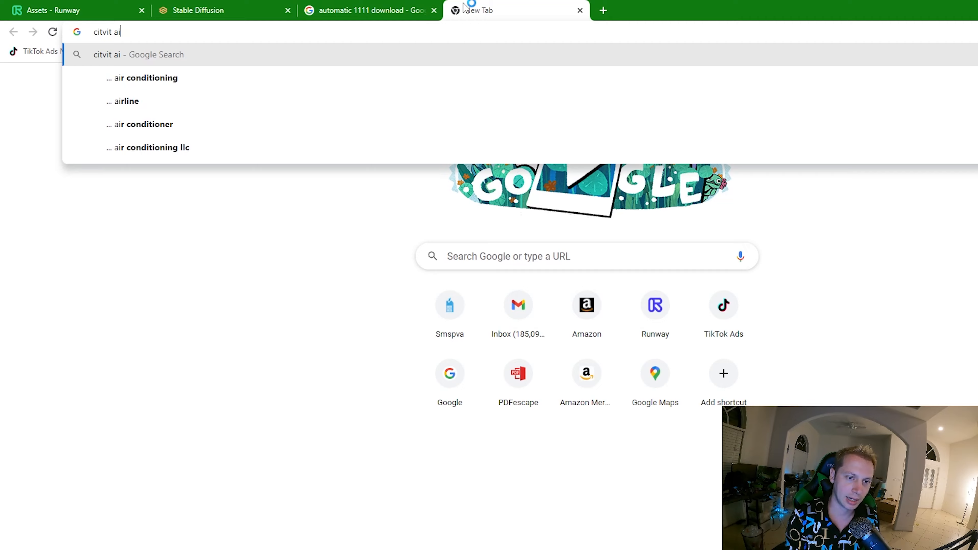
key("Return")
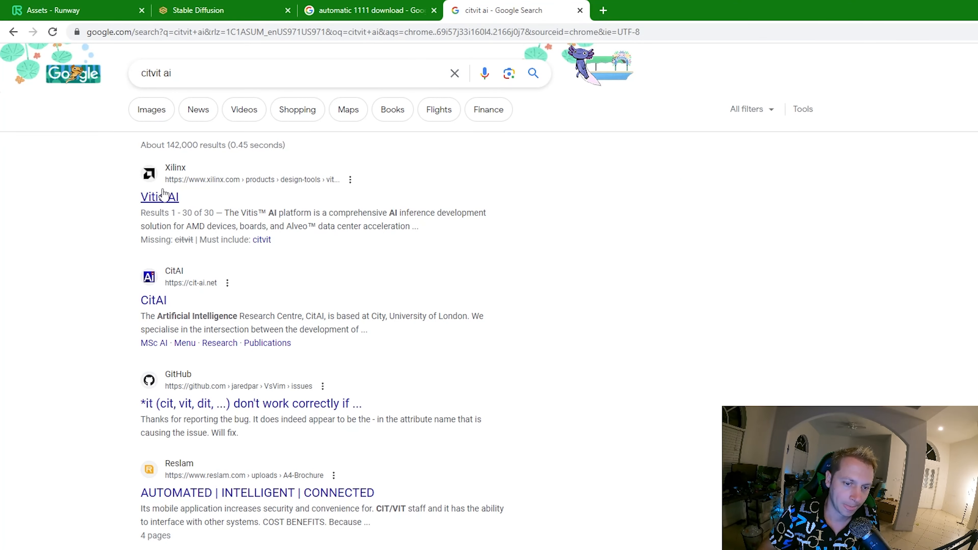
left_click(214, 73)
type("models")
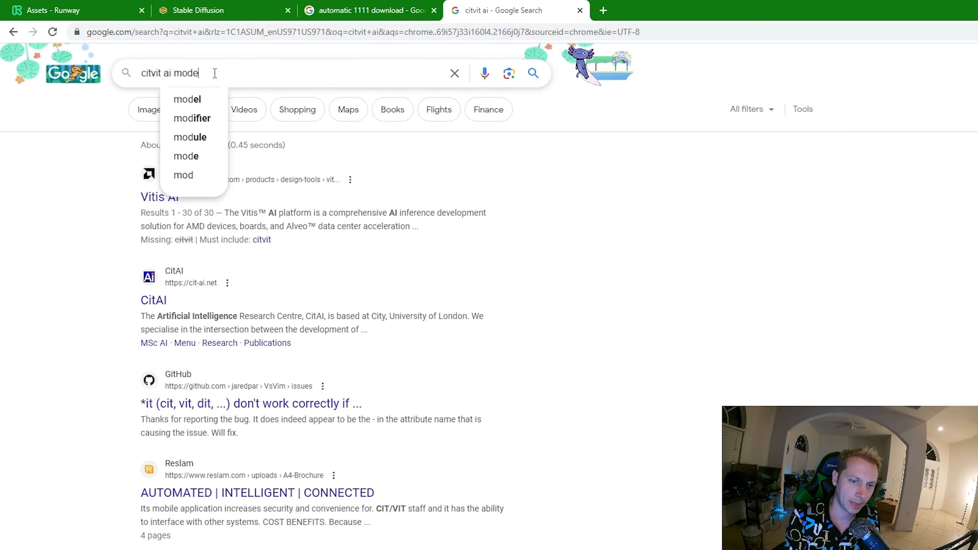
key("Return")
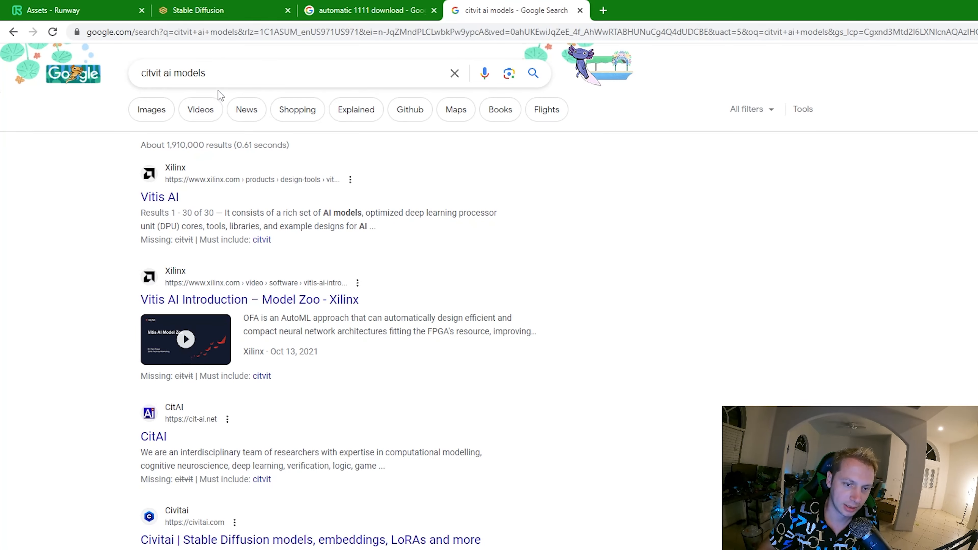
- Search for "realistic vision models download", open the Realistic Vision V2.0 page on Civitai and start the model download
left_click_drag(214, 73, 118, 75)
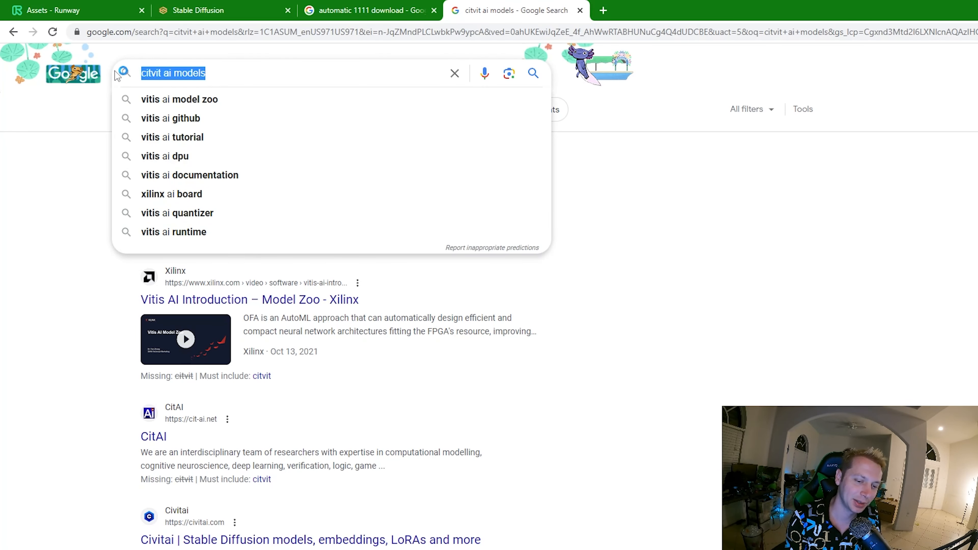
type("c")
key("BackSpace")
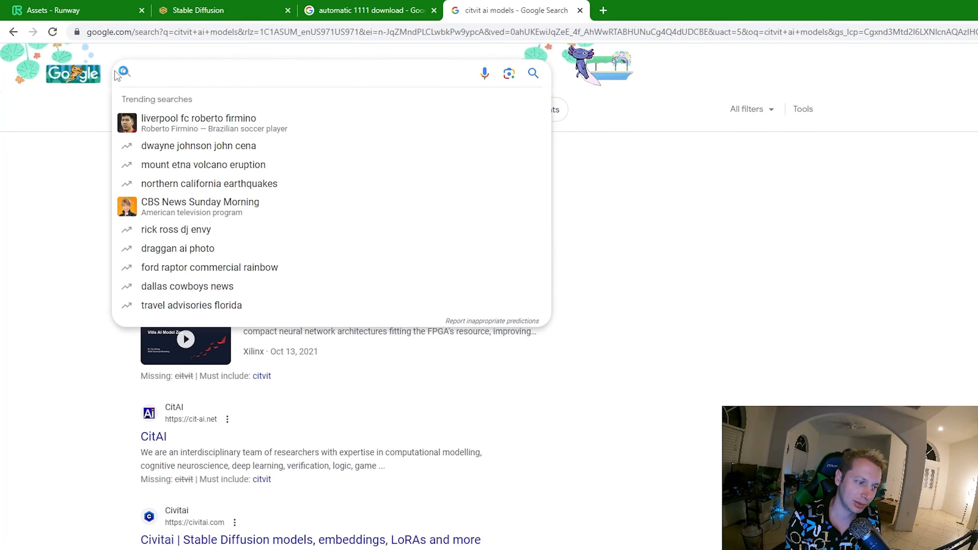
type("rea")
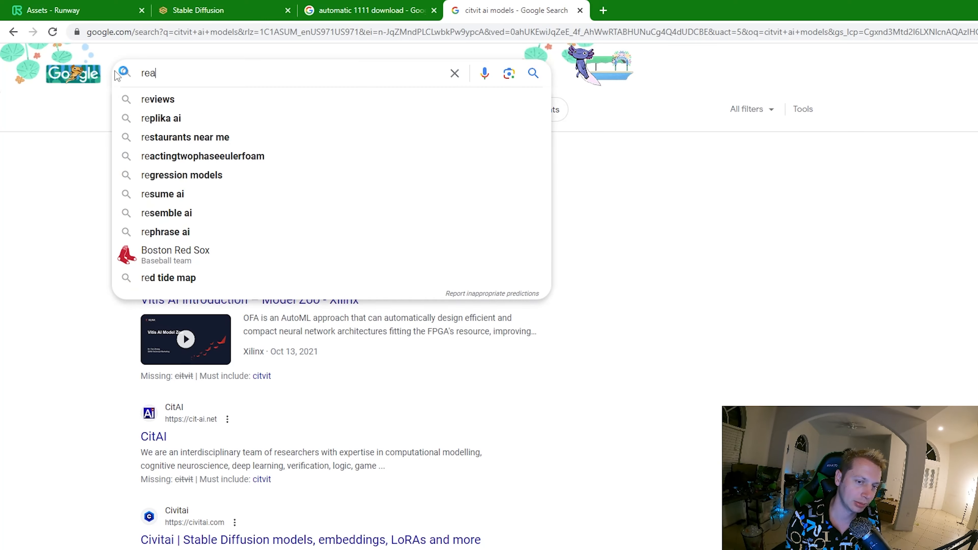
type("listic vision models downlo")
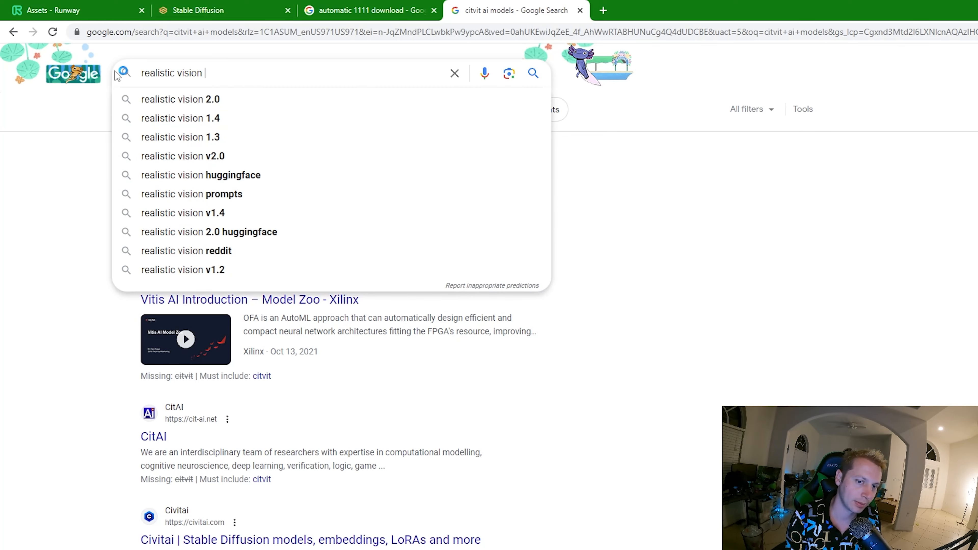
type("ad")
key("Return")
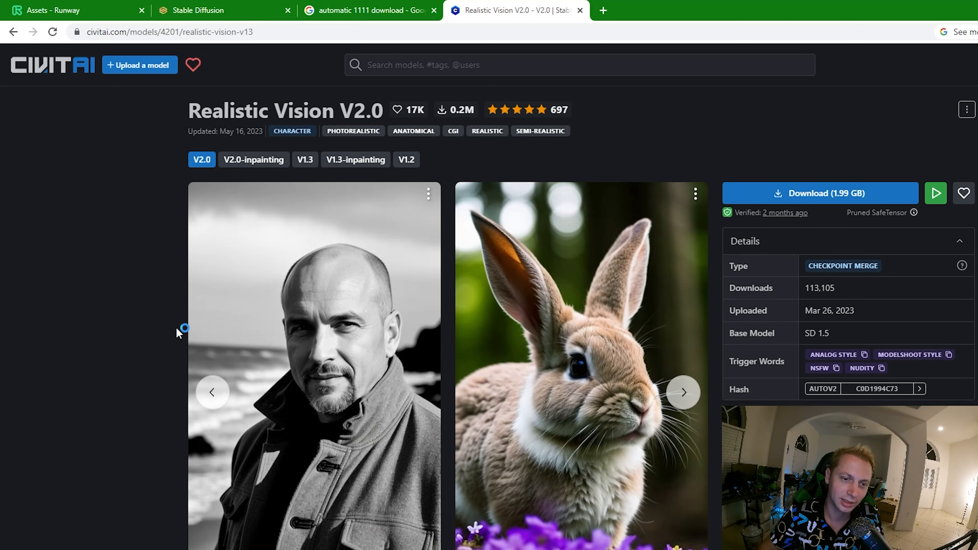
left_click(796, 196)
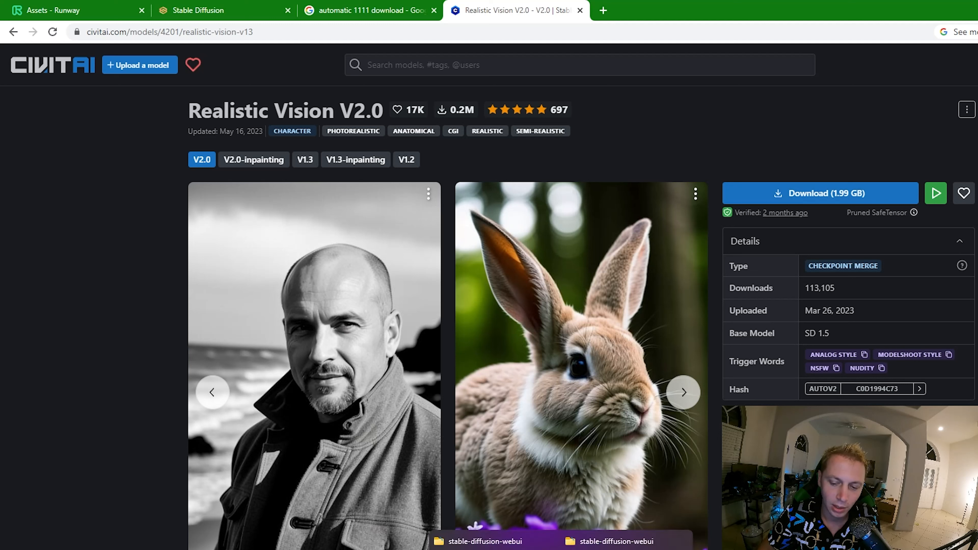
- Switch to File Explorer and open the models\Stable-diffusion folder inside stable-diffusion-webui
left_click(561, 549)
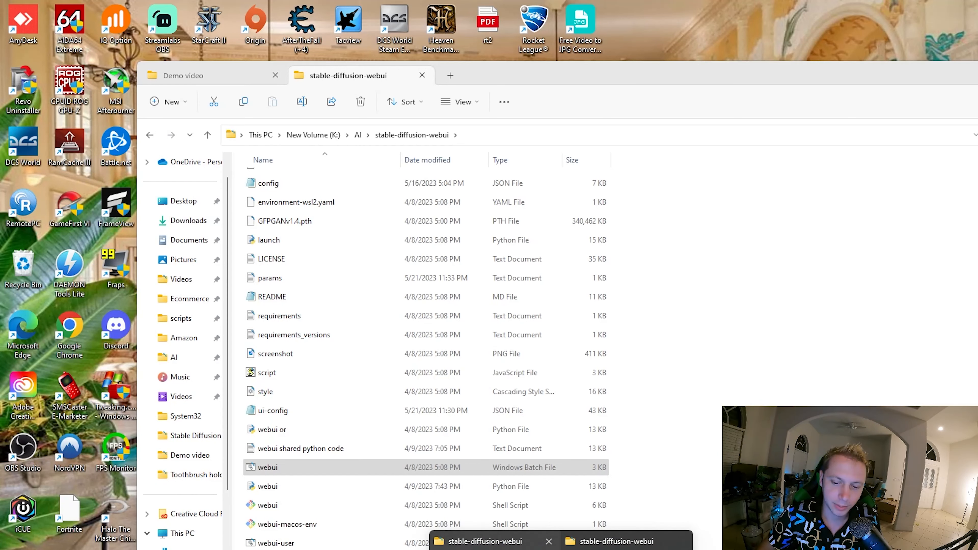
left_click(486, 545)
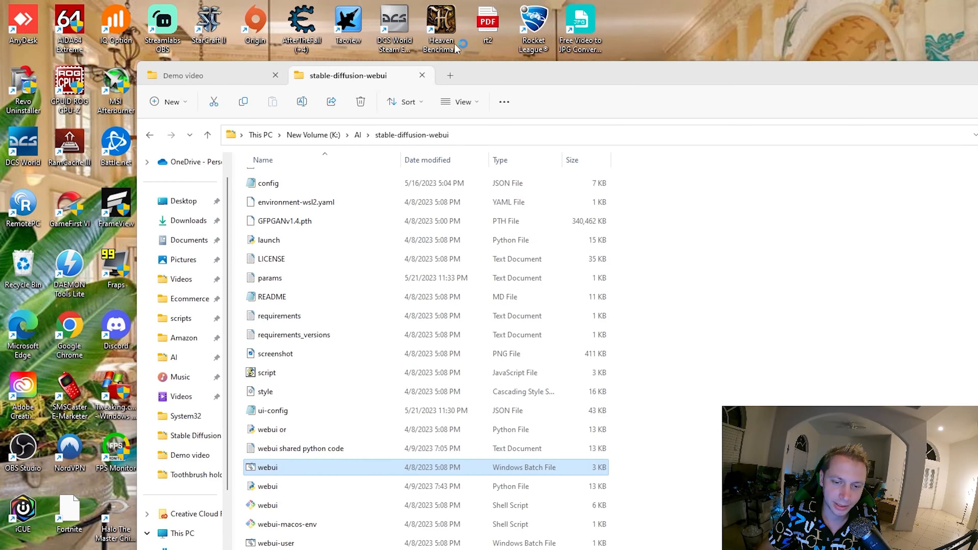
left_click_drag(492, 82, 708, 57)
scroll(565, 347, "up", 3)
scroll(566, 347, "up", 3)
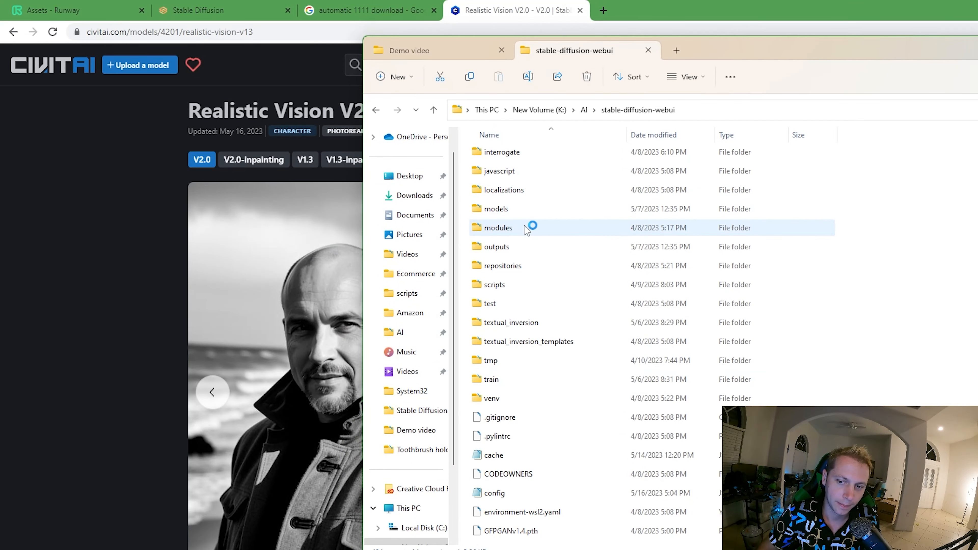
left_click(515, 214)
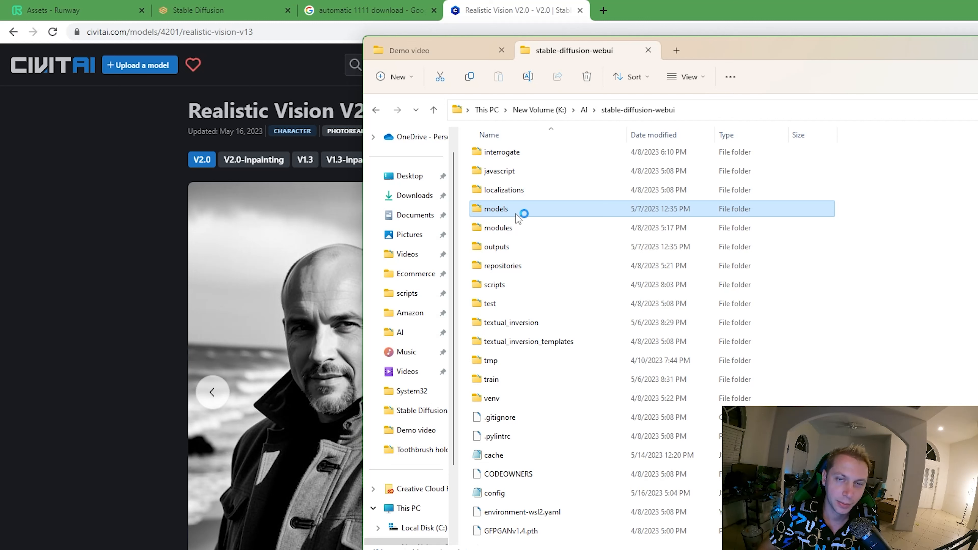
double_click(519, 214)
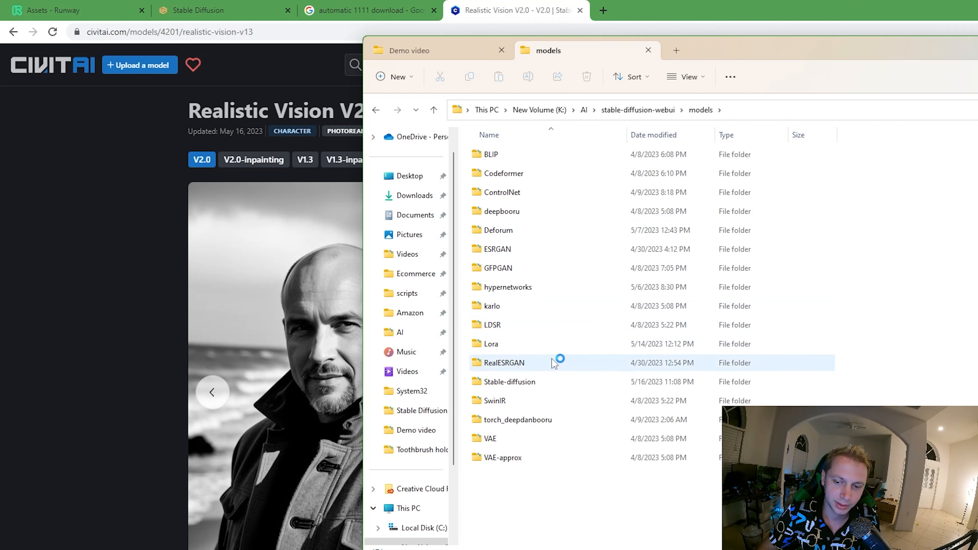
double_click(512, 382)
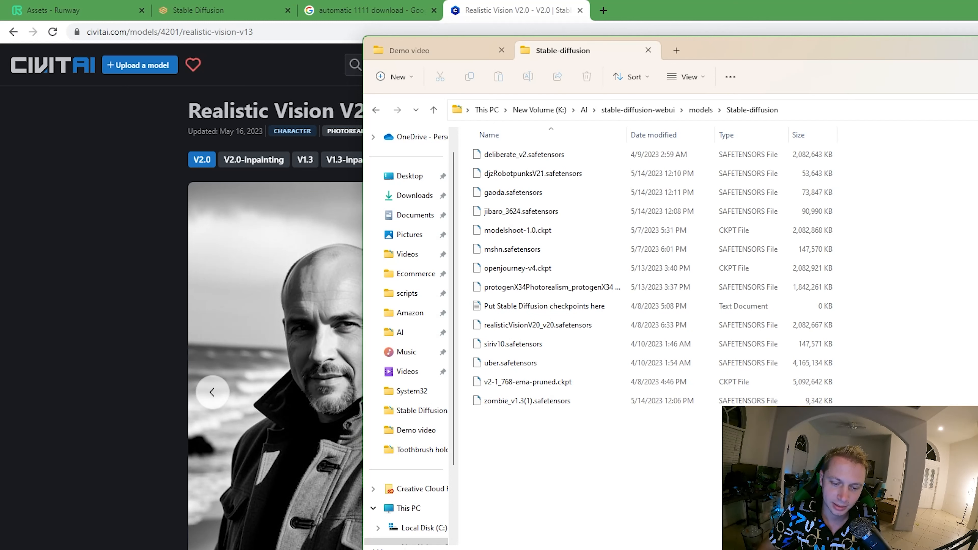
- Bring the File Explorer window showing the models\Stable-diffusion folder back to the front
key("alt+Tab")
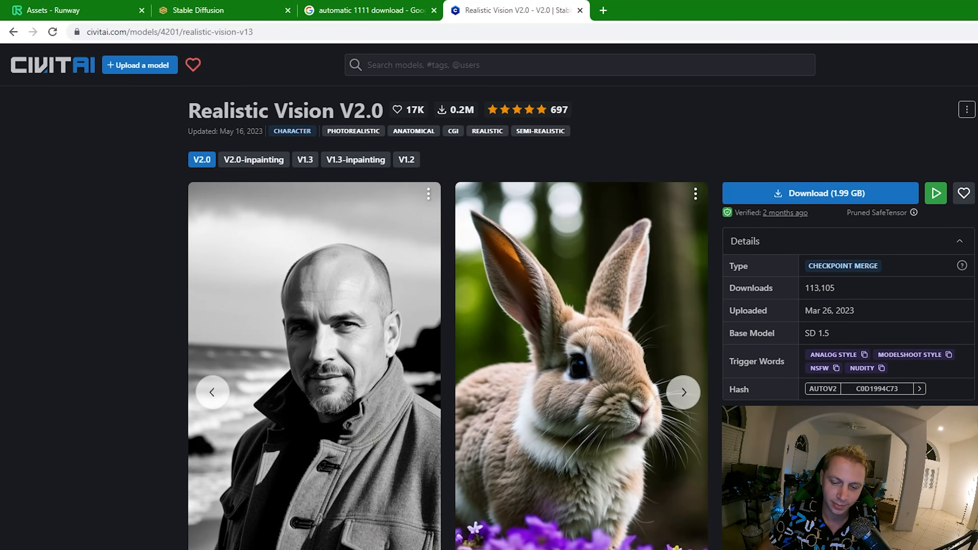
left_click(613, 542)
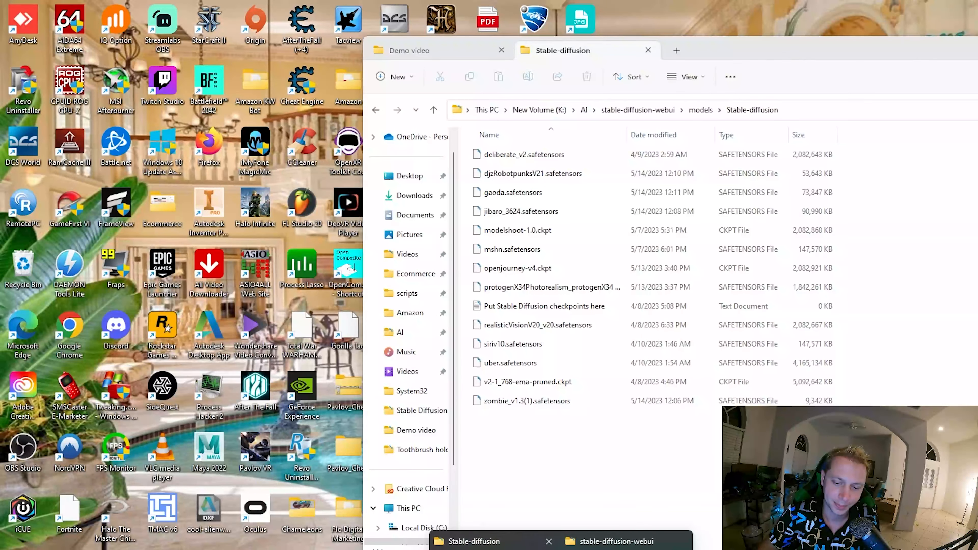
left_click(474, 541)
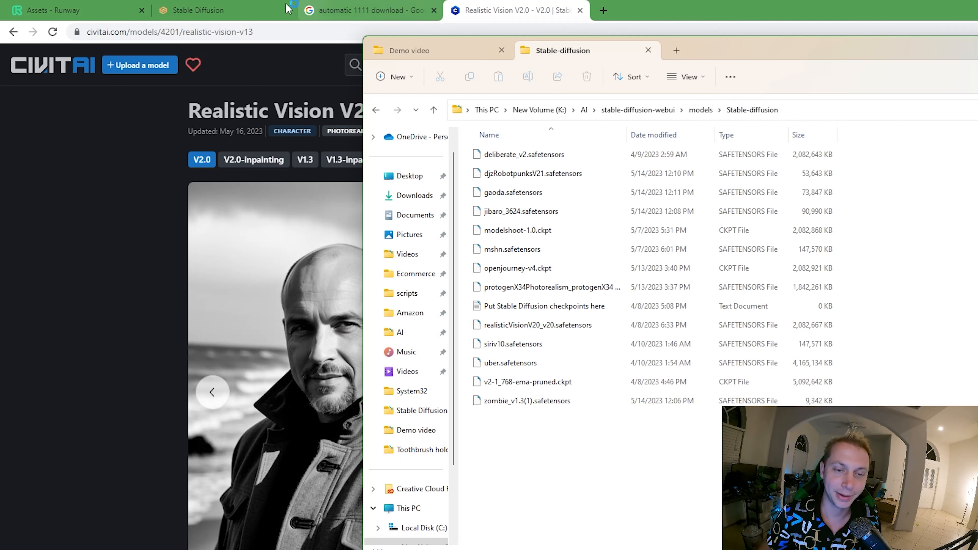
- Switch to the Stable Diffusion web UI, refresh the checkpoint list and show the available checkpoints, keeping realisticVisionV20_v20.safetensors selected
left_click(198, 10)
left_click(185, 76)
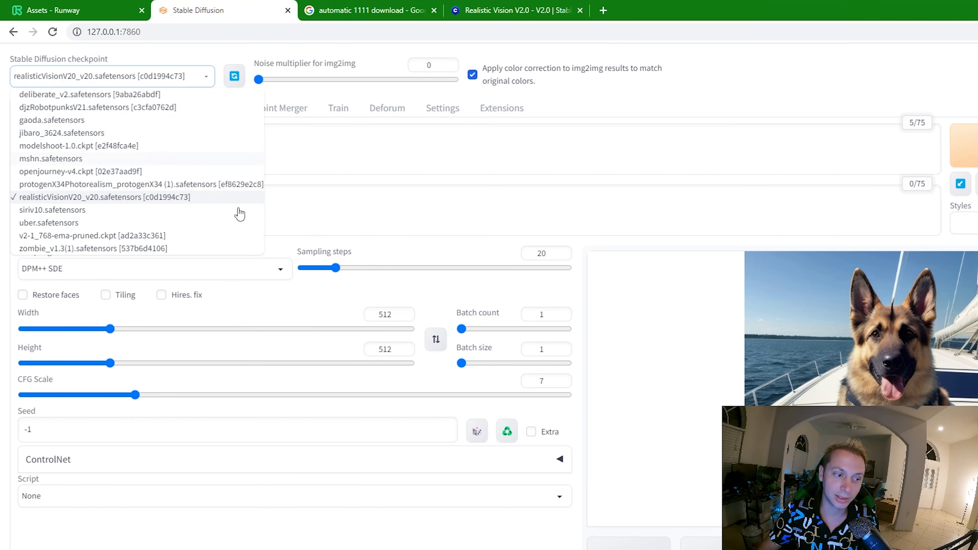
left_click(230, 77)
left_click(140, 83)
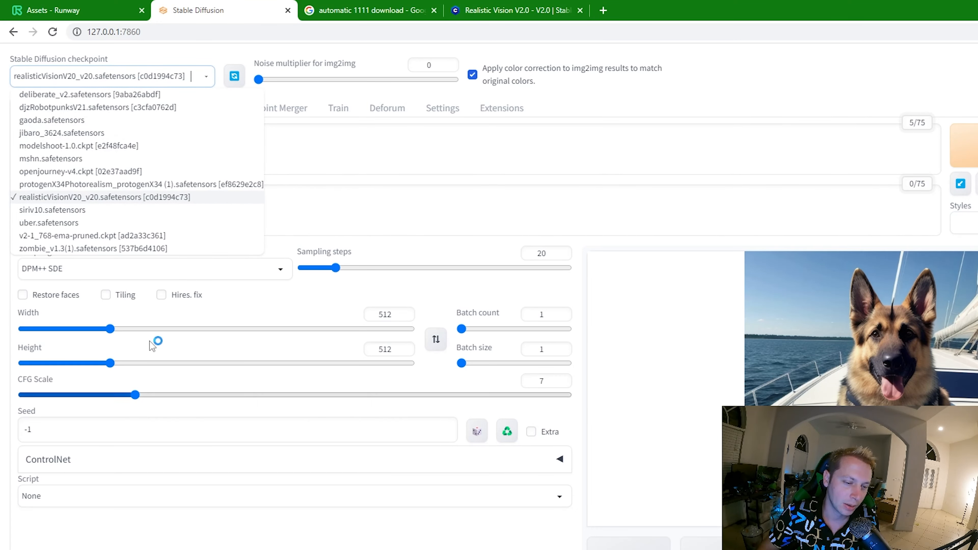
left_click(160, 528)
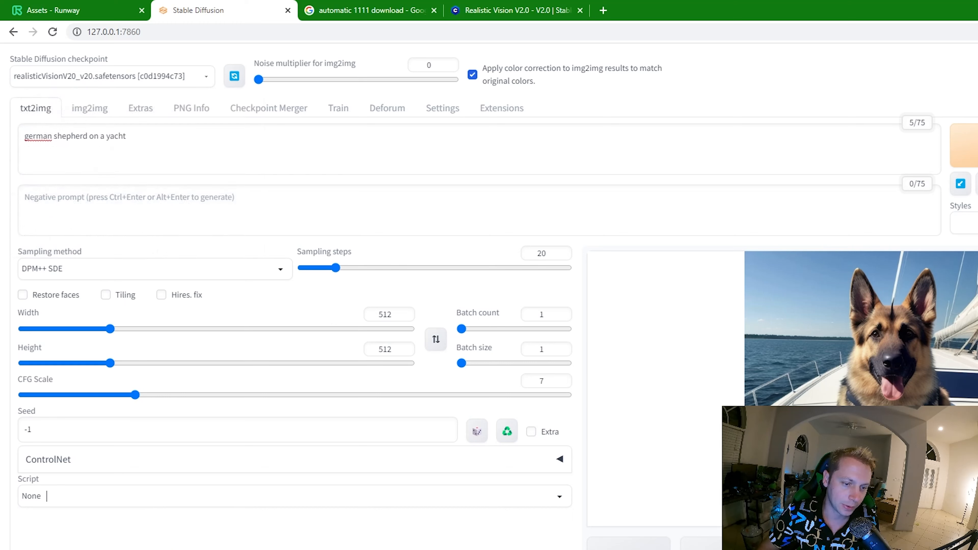
- Show the available txt2img sampling methods and close the list with DPM++ SDE still selected
left_click(107, 268)
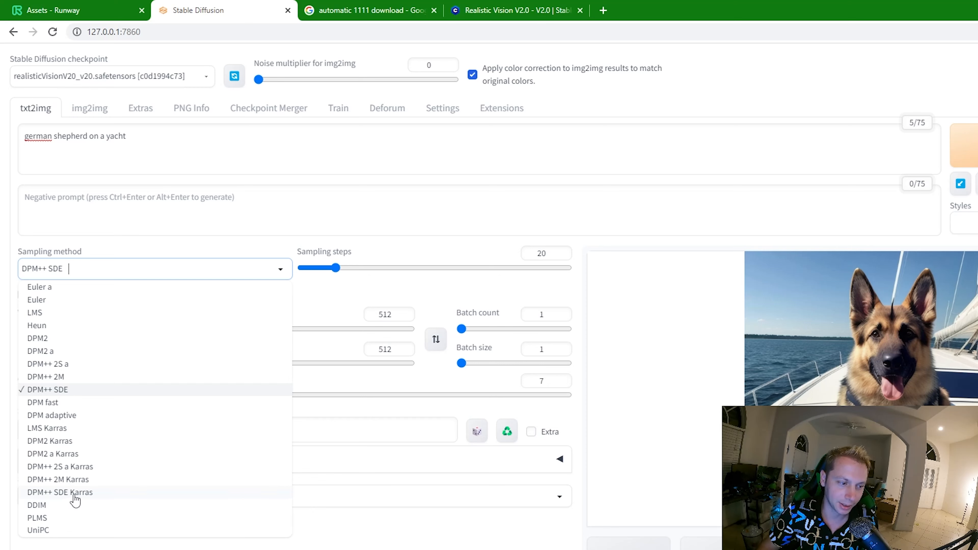
left_click(430, 250)
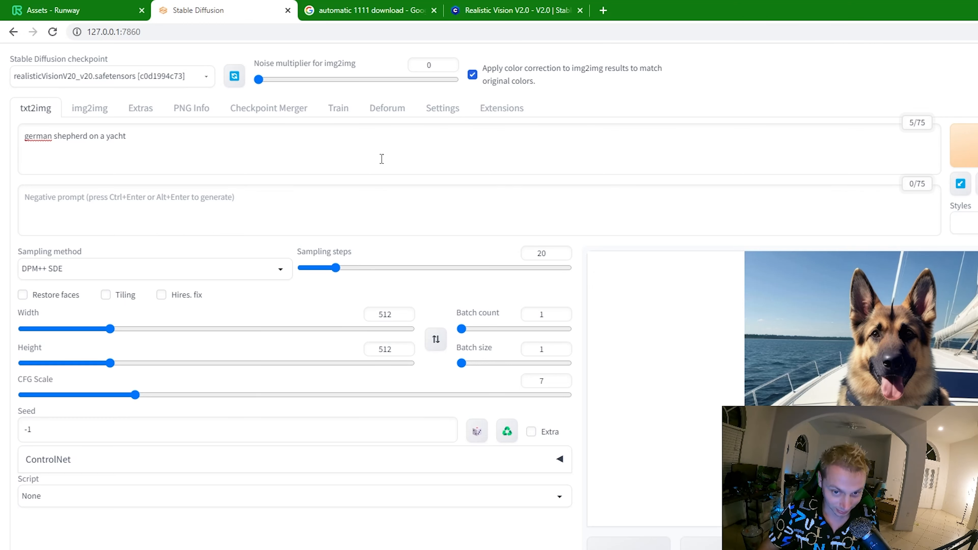
- Switch to img2img and show its Inpaint upload mode with the image and mask upload areas
left_click(88, 110)
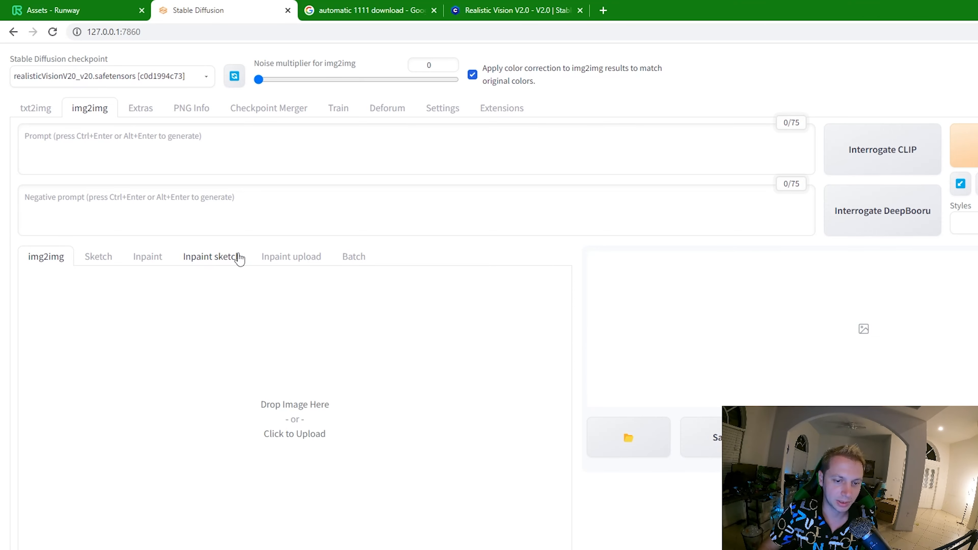
left_click(277, 265)
scroll(254, 408, "down", 5)
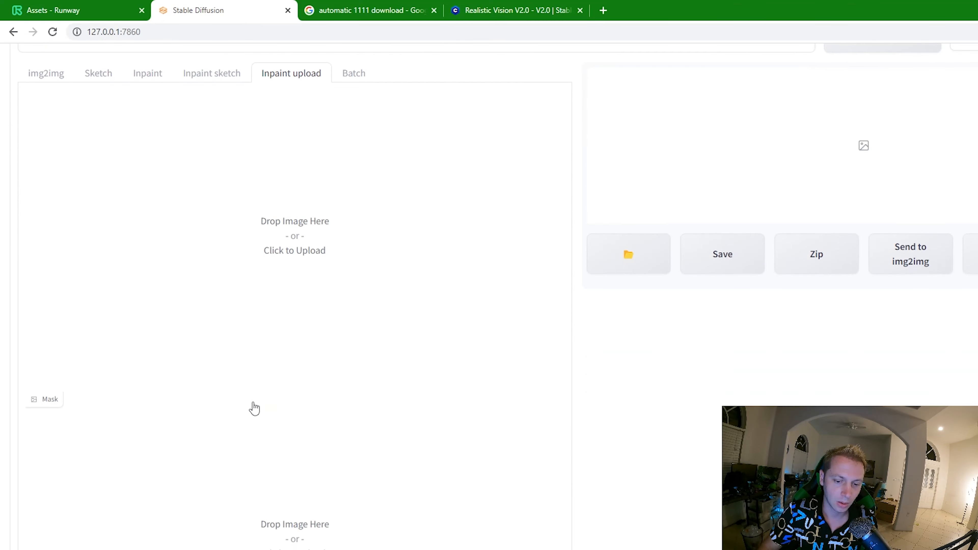
scroll(275, 288, "up", 3)
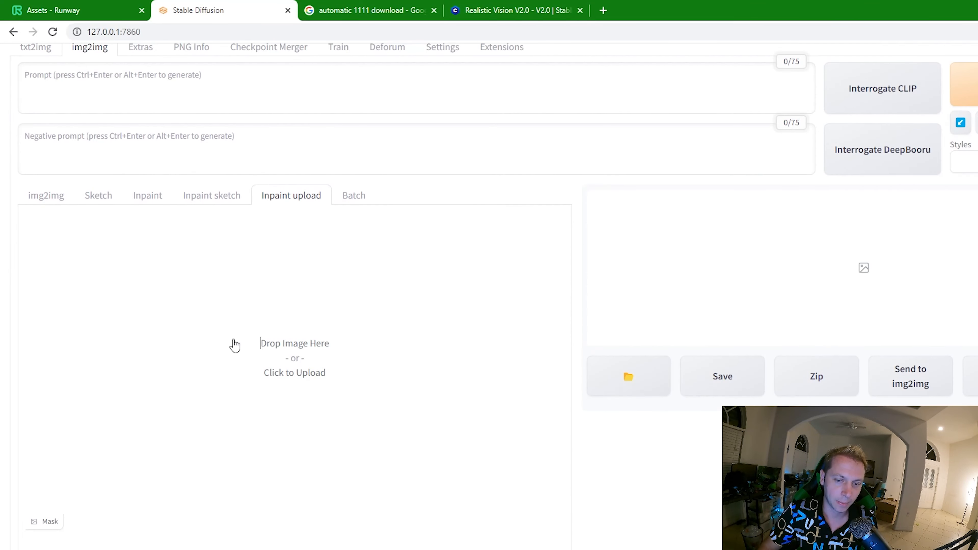
- Load frame 10038 from the Demo video\Alpha Sequence folder into the upper image area of Inpaint upload
left_click(234, 345)
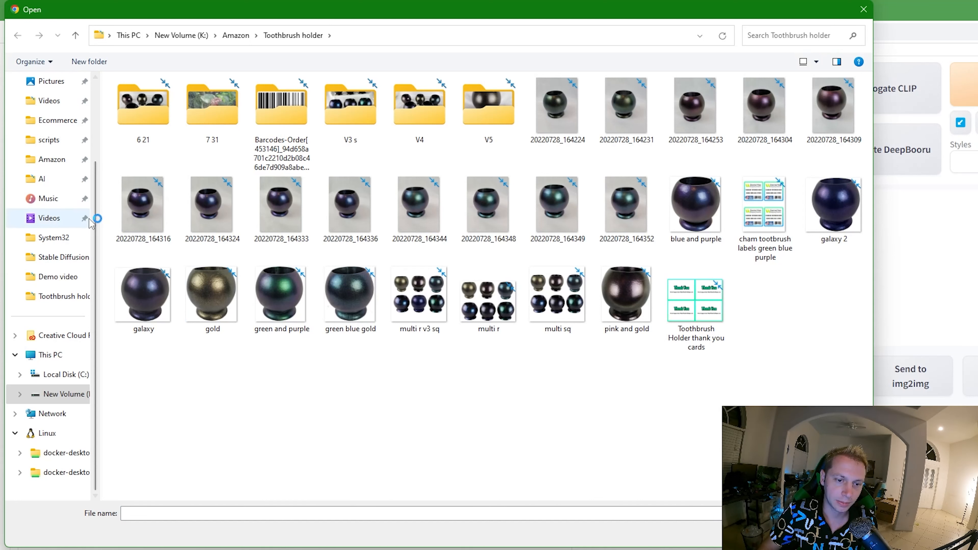
left_click_drag(96, 210, 104, 169)
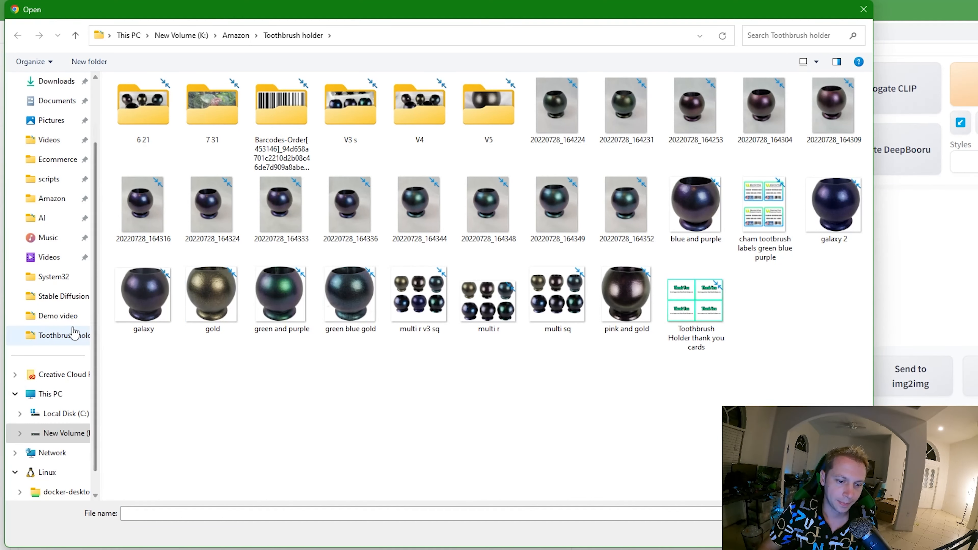
left_click(72, 339)
left_click(56, 316)
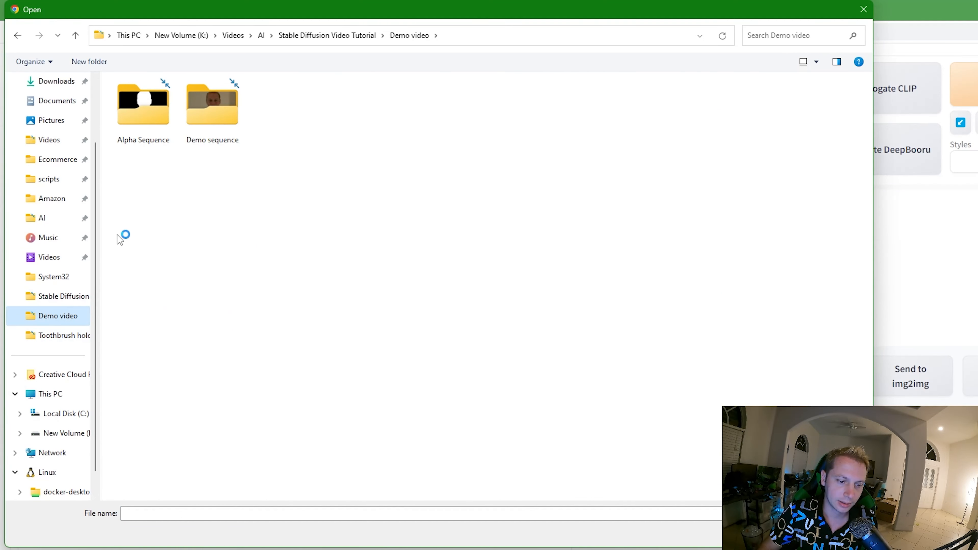
left_click_drag(260, 11, 370, 58)
double_click(262, 162)
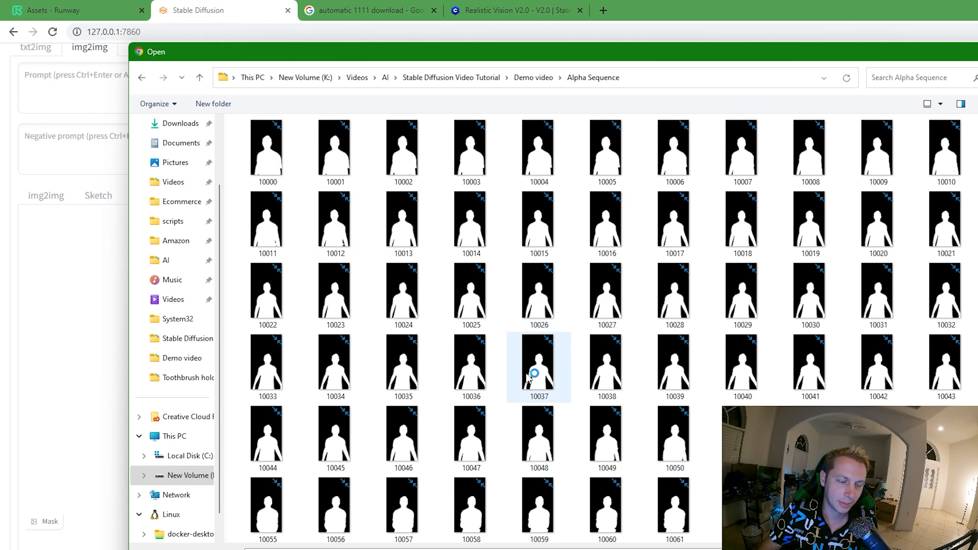
scroll(531, 409, "down", 5)
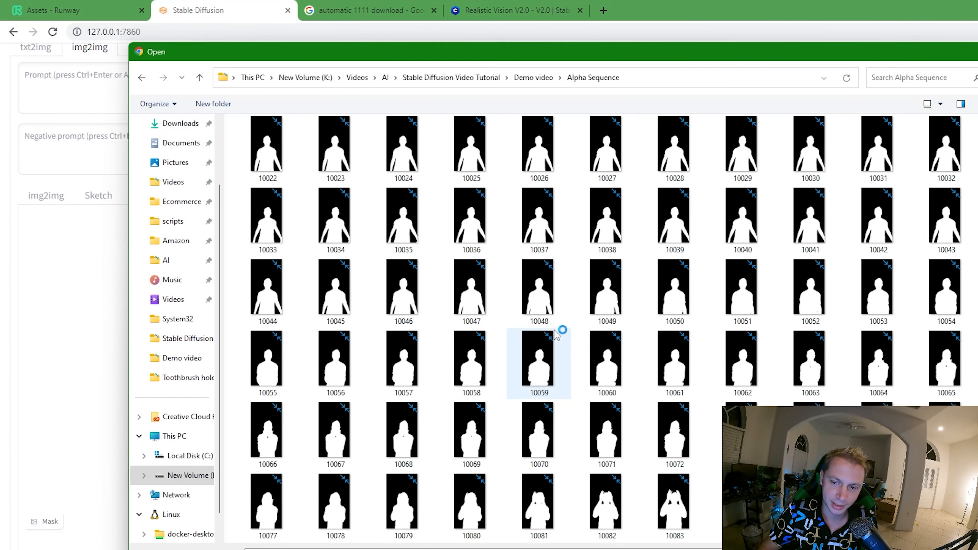
scroll(574, 245, "up", 3)
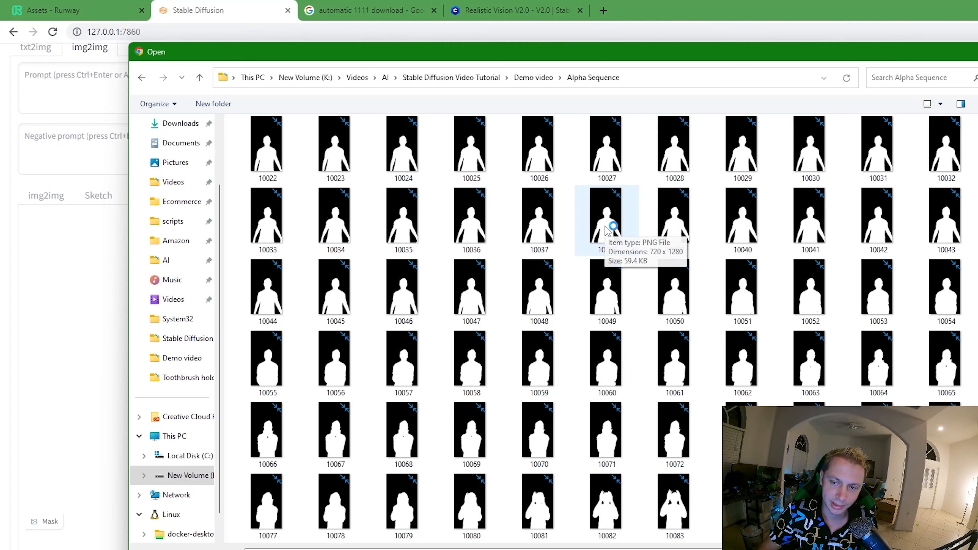
double_click(606, 217)
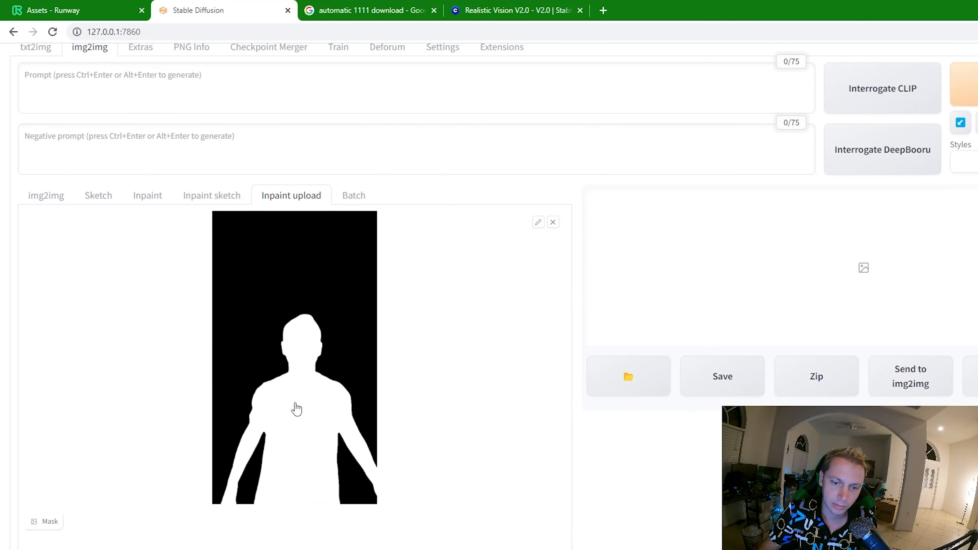
- Load frame 10038 from the Demo video\Demo sequence folder into the mask area of Inpaint upload
scroll(343, 462, "down", 5)
left_click(339, 439)
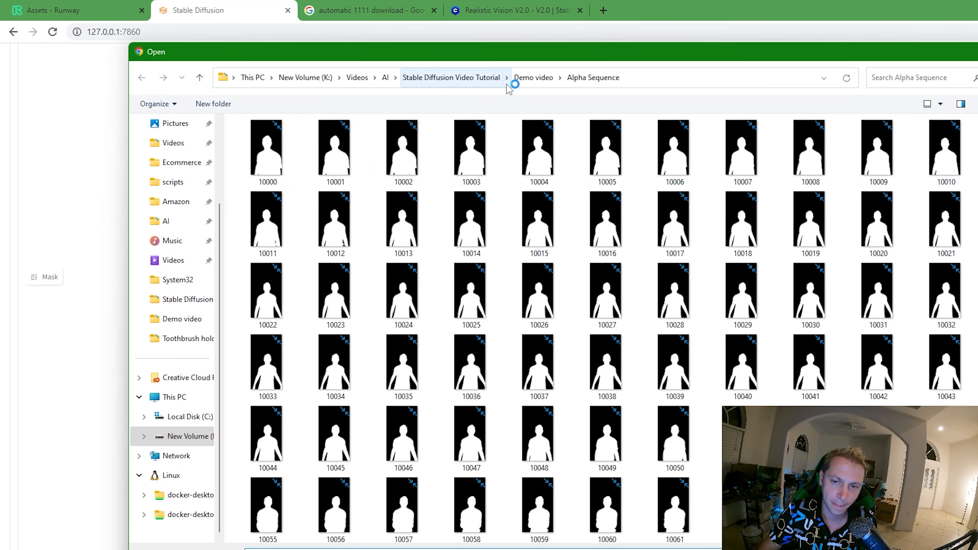
left_click(533, 78)
double_click(349, 144)
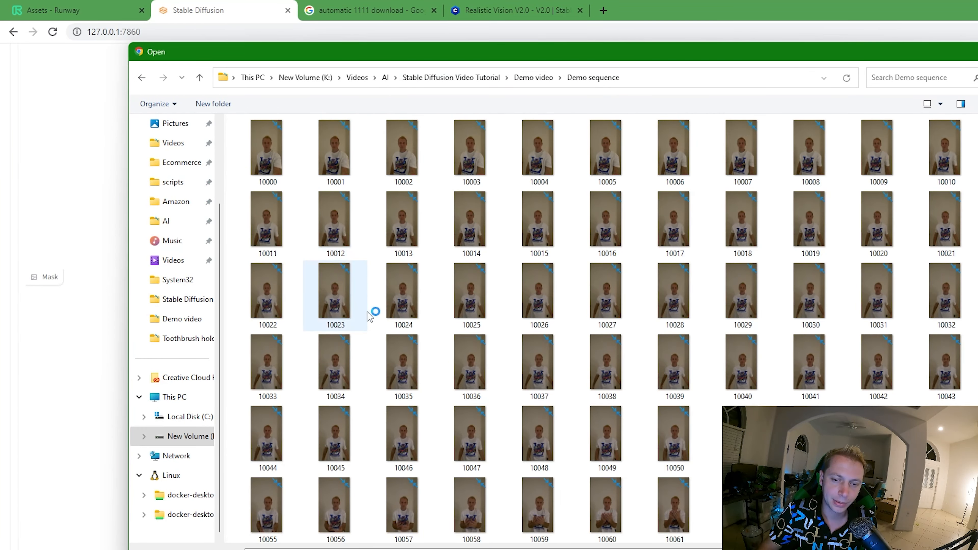
double_click(602, 373)
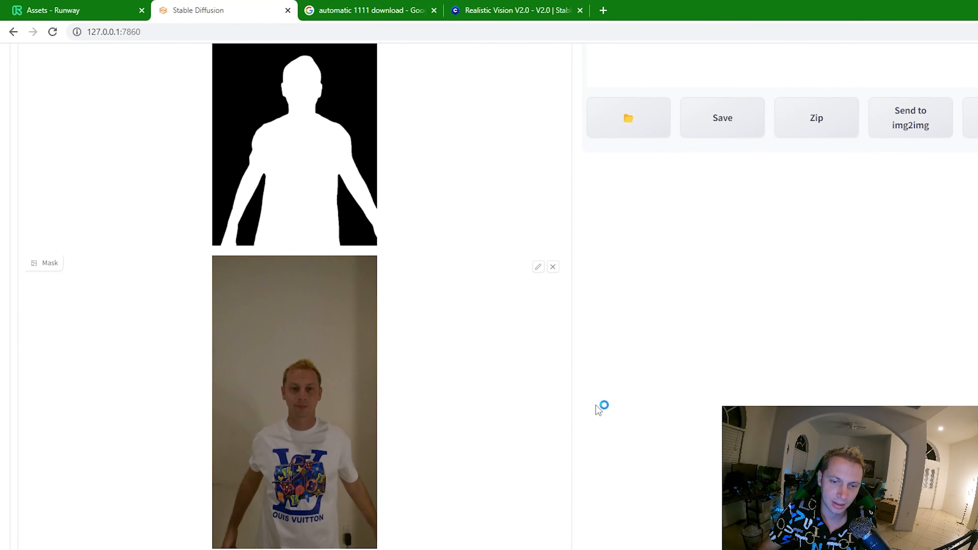
- Set the img2img sampling method to DPM++ SDE
scroll(596, 405, "down", 6)
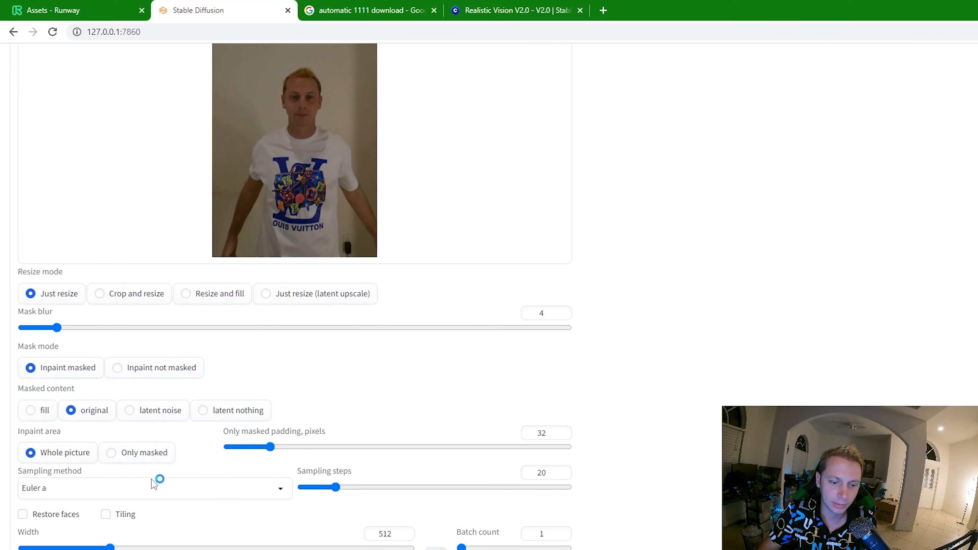
left_click(117, 487)
left_click(66, 355)
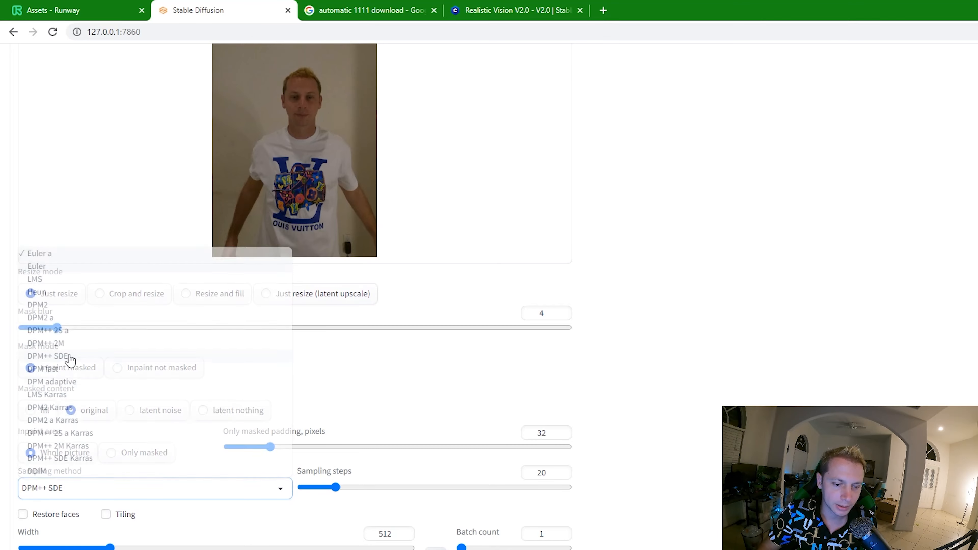
- Enter the img2img prompt "a man who looks like the rock" and generate the image
scroll(615, 463, "down", 4)
scroll(615, 462, "up", 10)
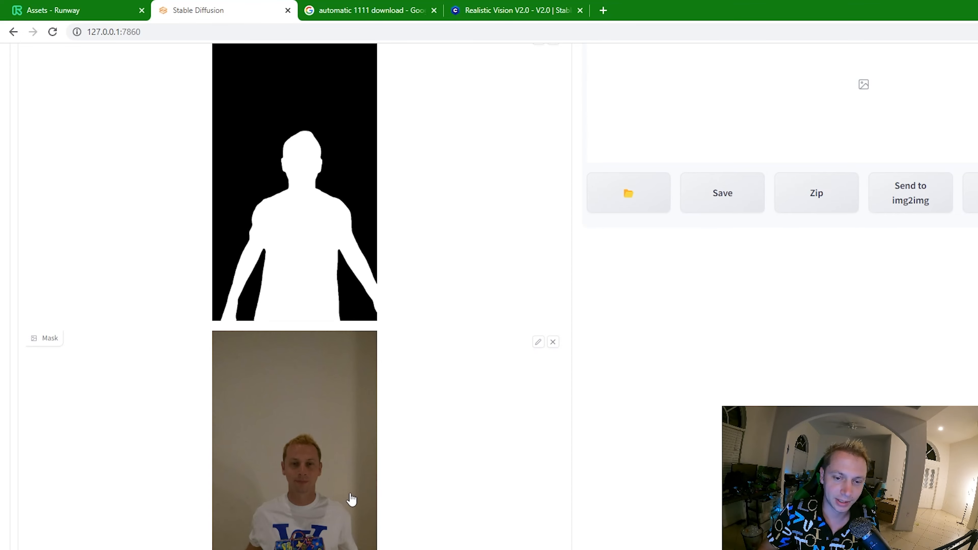
scroll(637, 413, "down", 3)
scroll(639, 413, "up", 8)
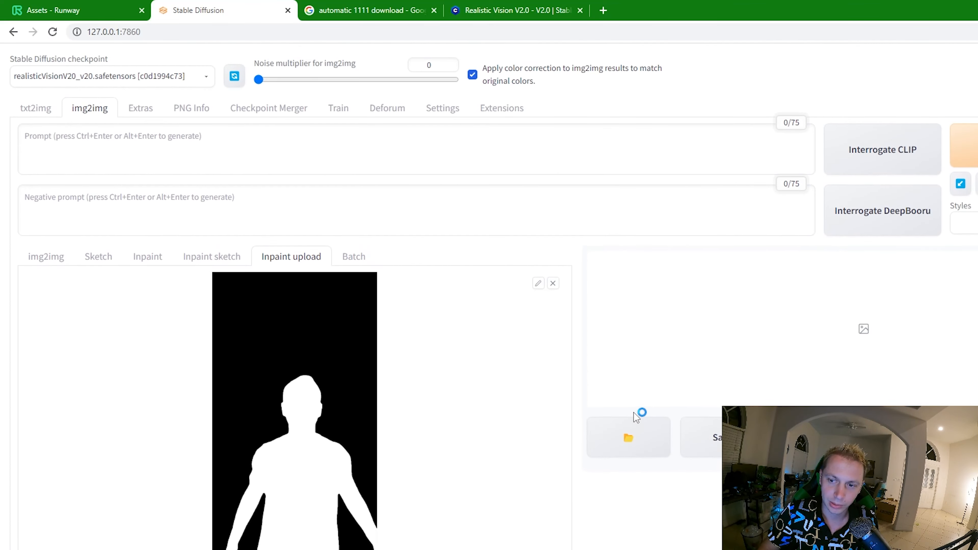
left_click(333, 154)
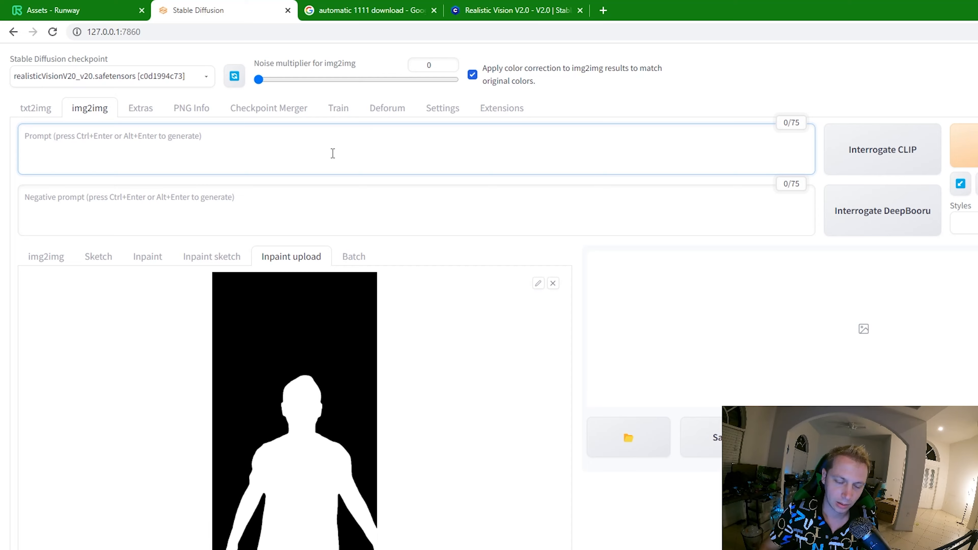
type("a")
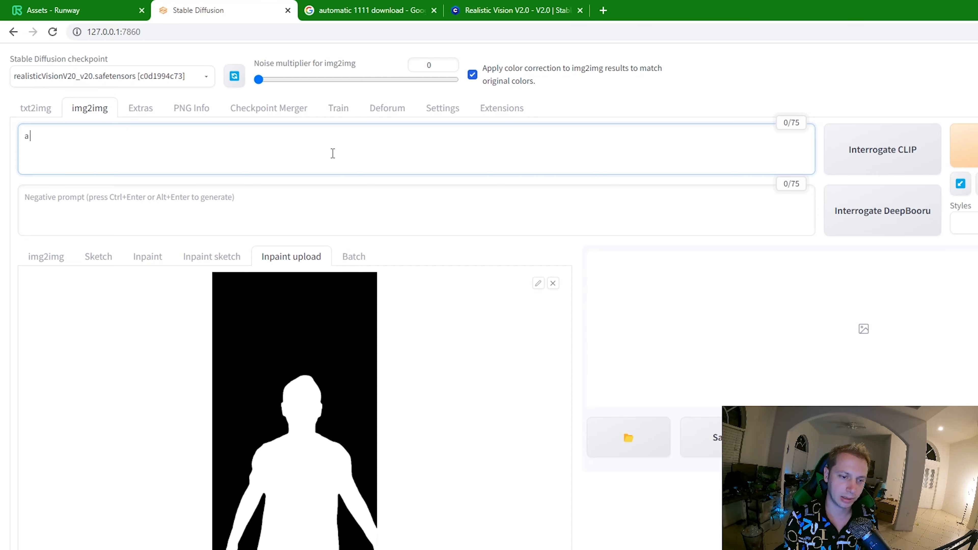
type(" man who looks like the rock")
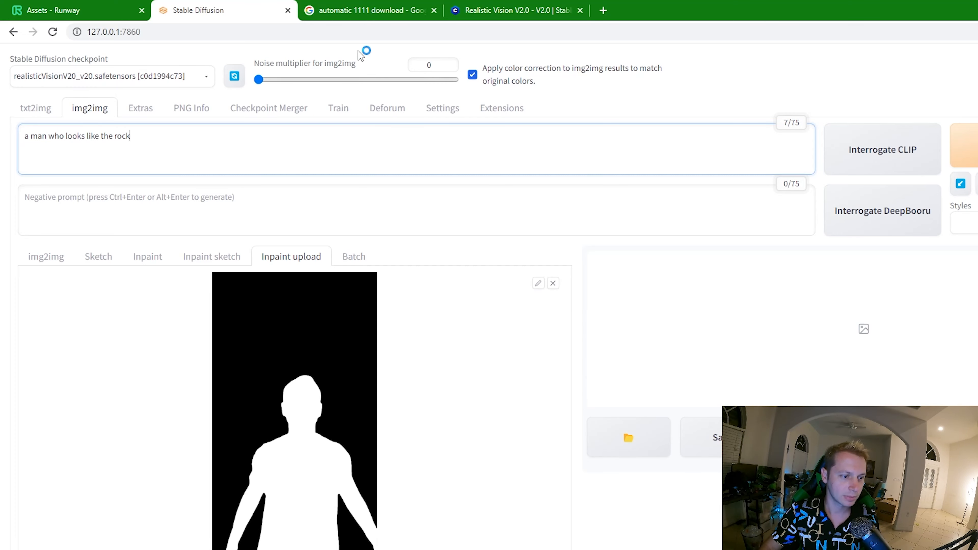
left_click(974, 148)
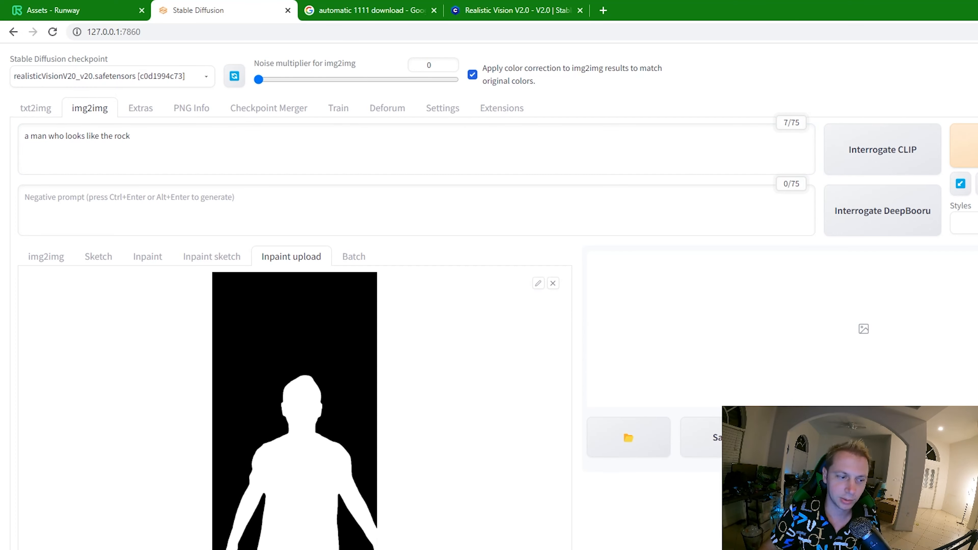
- Examine the generated image and compare it with the uploaded image, the mask and the inpaint settings
scroll(551, 439, "down", 10)
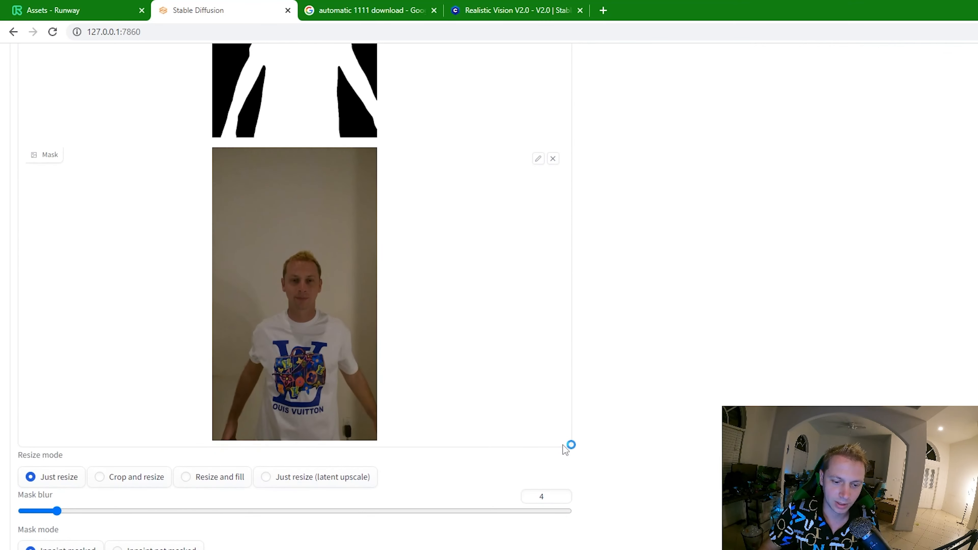
scroll(562, 444, "down", 4)
scroll(563, 447, "up", 10)
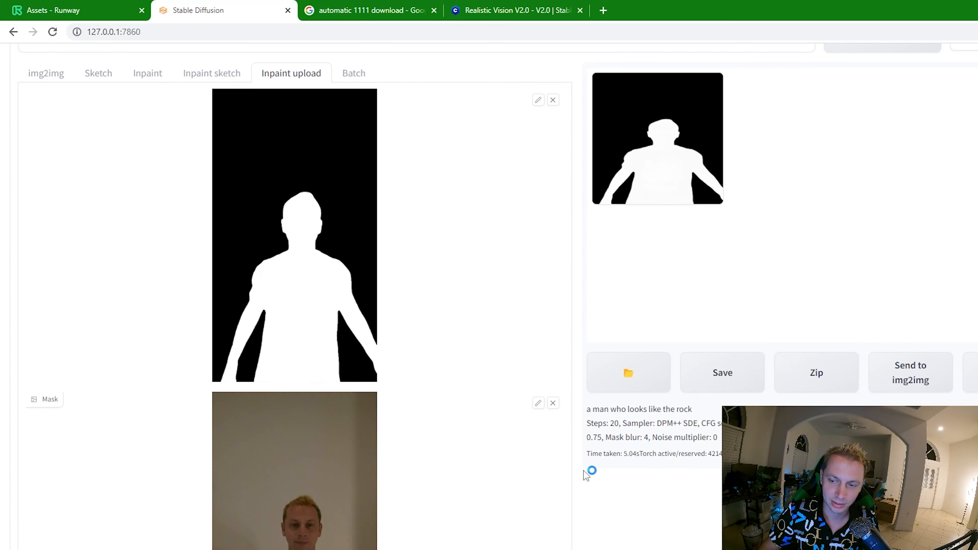
scroll(559, 499, "down", 4)
scroll(559, 499, "up", 6)
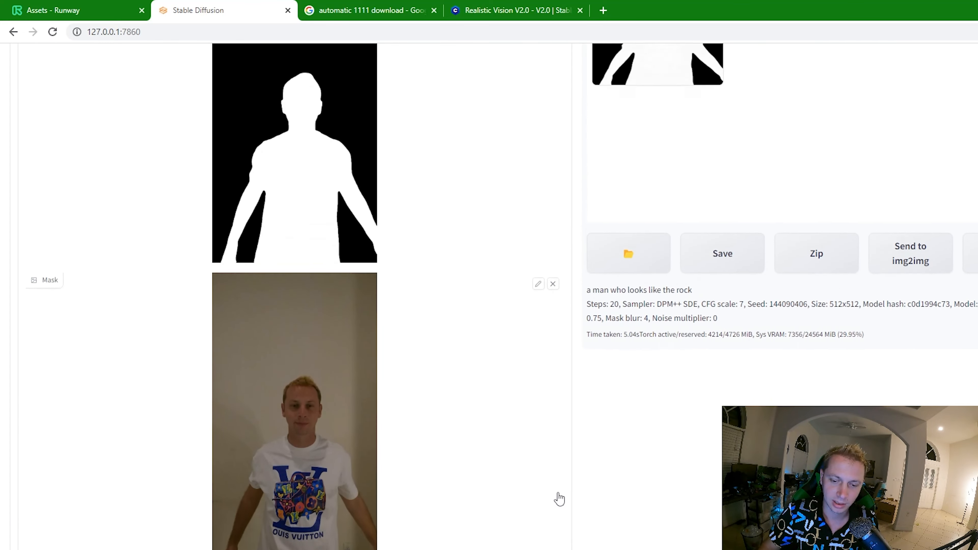
scroll(543, 510, "up", 3)
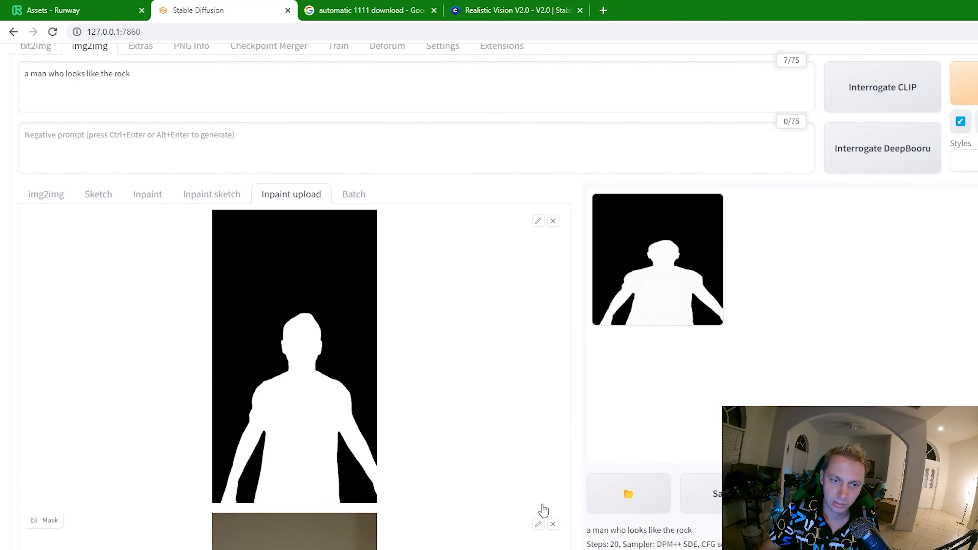
- Set the masked content of the inpaint to fill
scroll(546, 511, "down", 10)
scroll(546, 511, "down", 2)
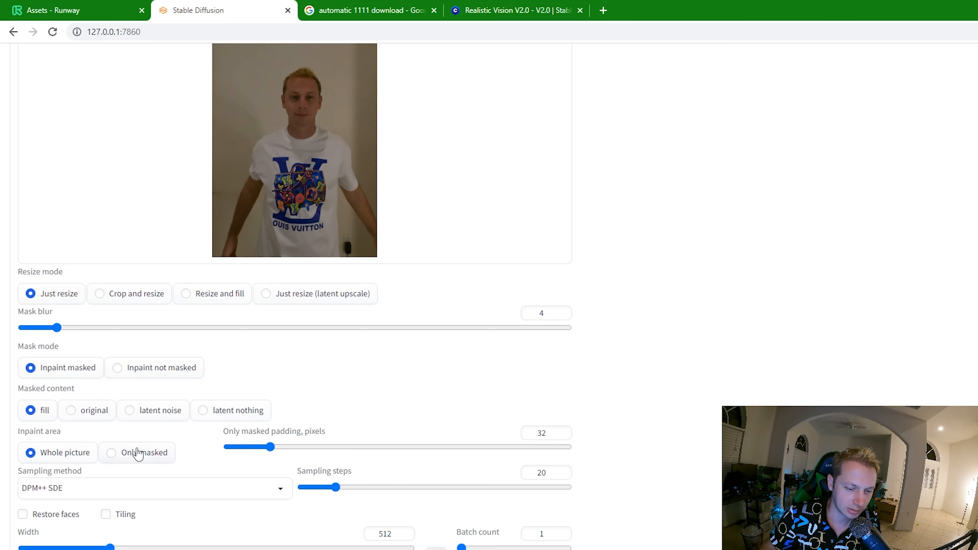
scroll(530, 410, "up", 5)
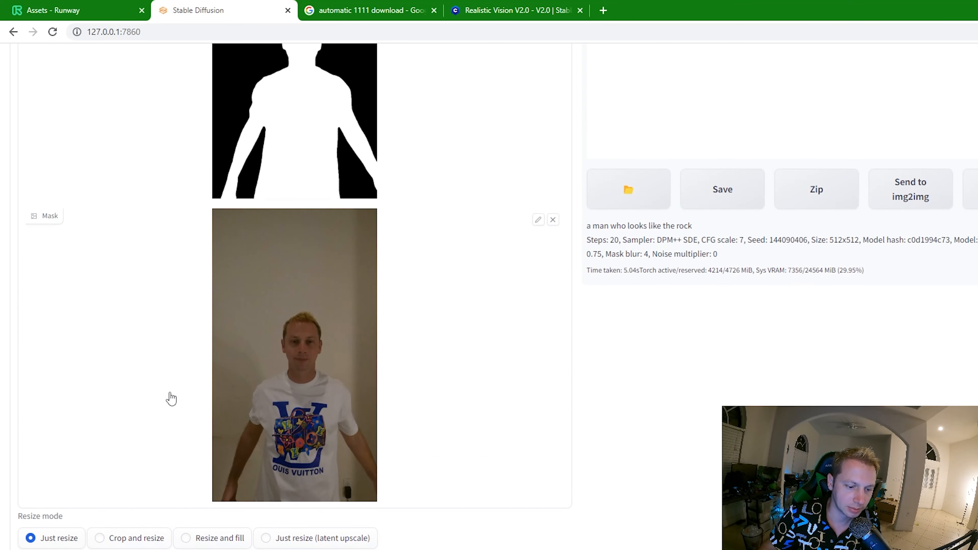
- Set the masked content of the inpaint to original
scroll(172, 399, "up", 5)
scroll(233, 411, "down", 9)
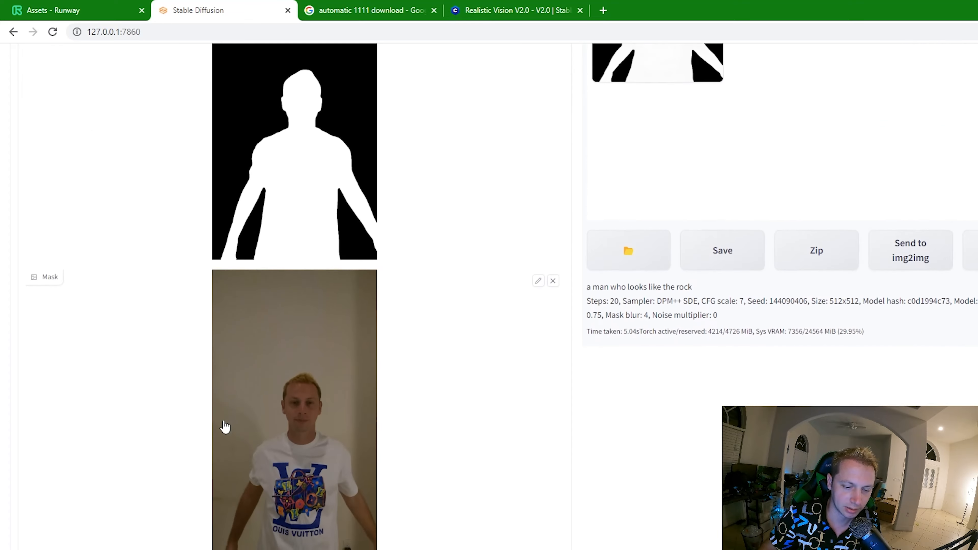
left_click(89, 482)
- Replace the inpaint mask with frame 10038 from the Alpha Sequence folder inside Demo video
scroll(115, 443, "up", 8)
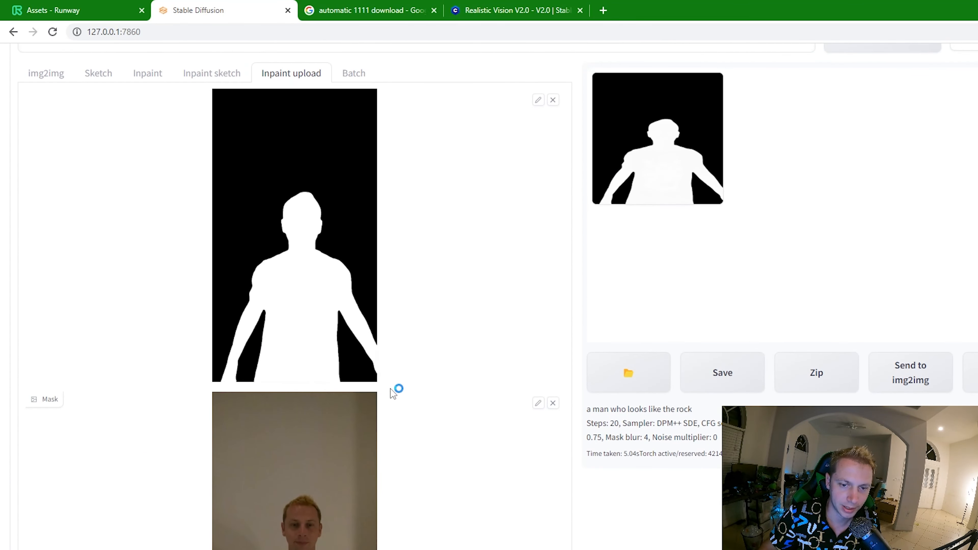
left_click(537, 403)
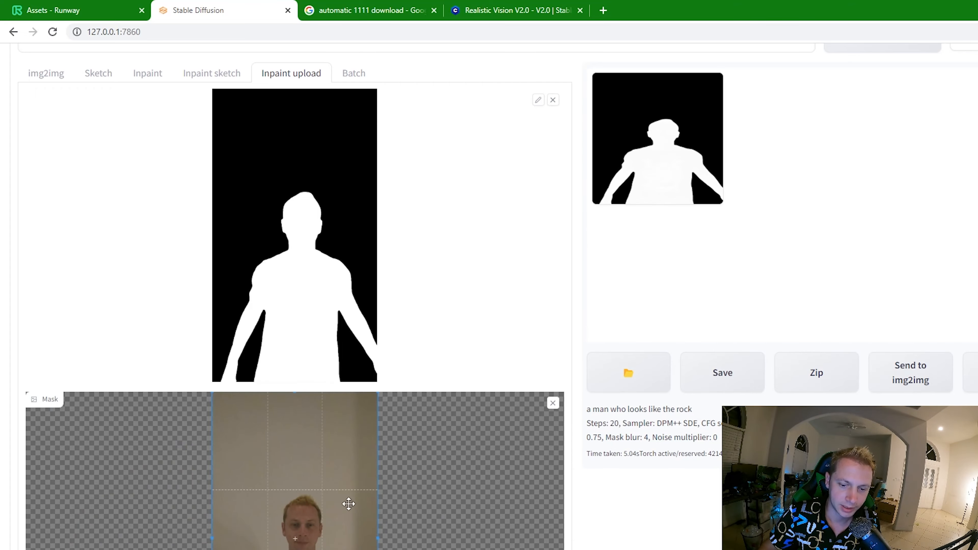
left_click(553, 403)
left_click(476, 435)
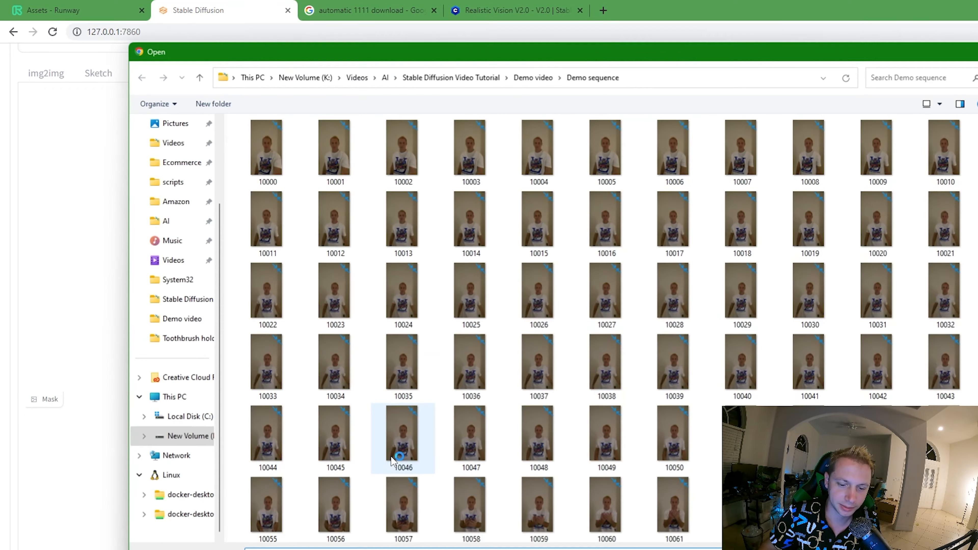
left_click(537, 78)
left_click(274, 158)
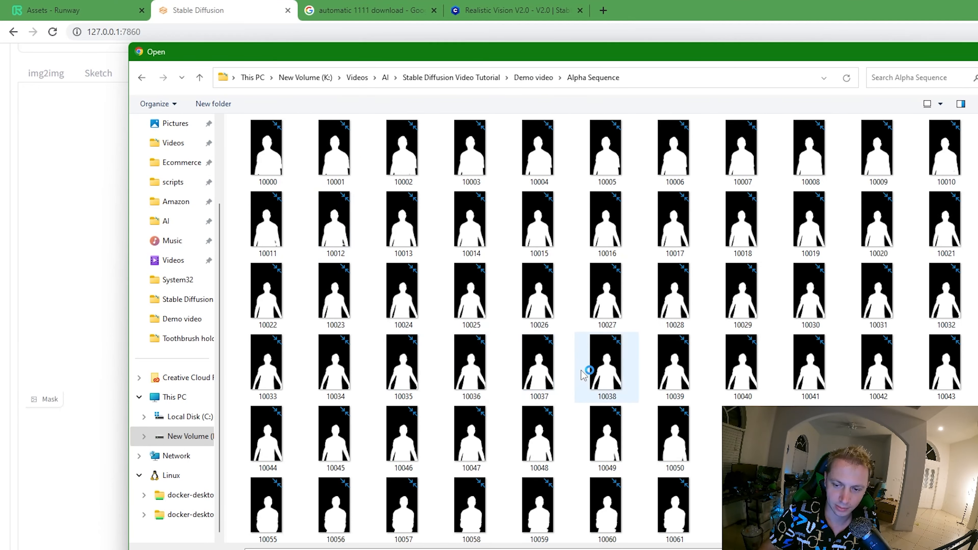
double_click(584, 372)
- Replace the inpaint source image with frame 10038 from the Demo sequence folder inside Demo video
scroll(378, 275, "up", 3)
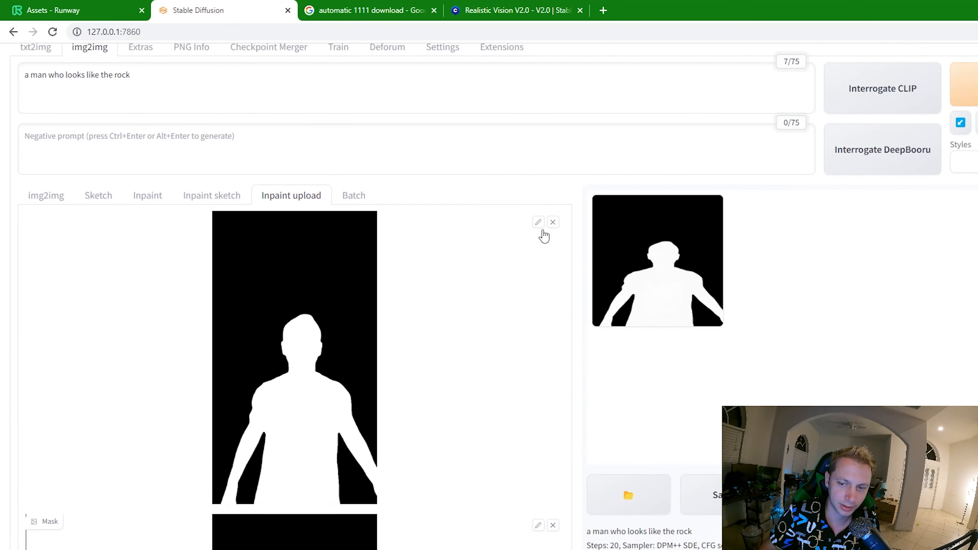
left_click(553, 222)
left_click(329, 345)
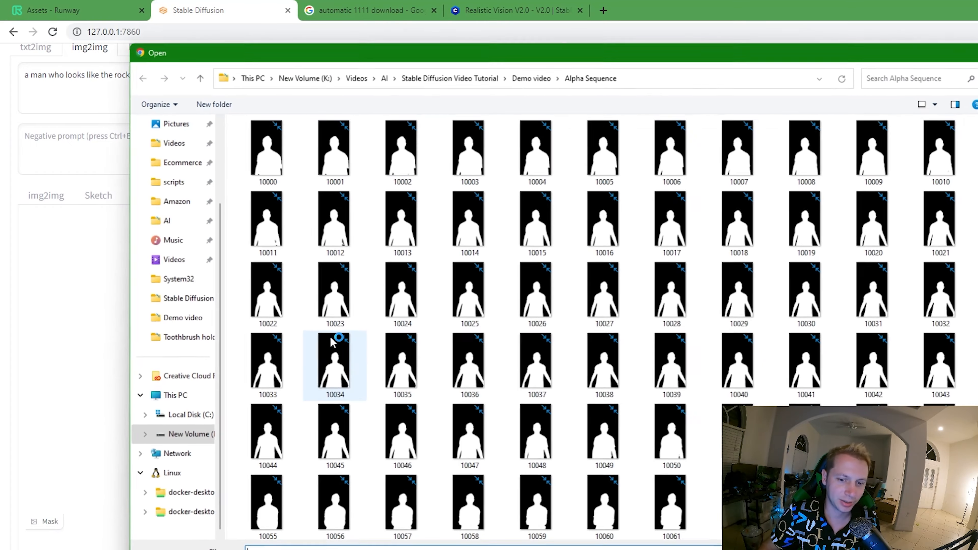
left_click(531, 78)
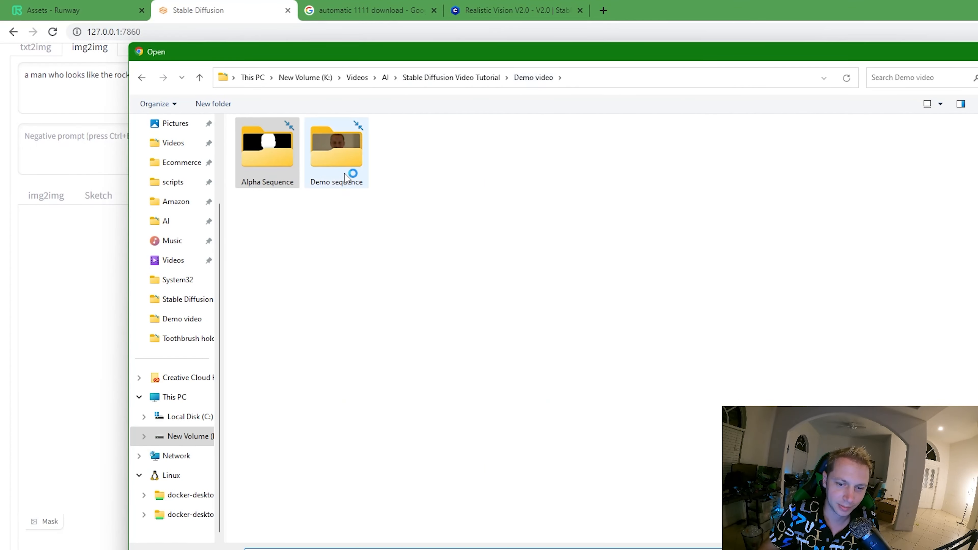
double_click(345, 178)
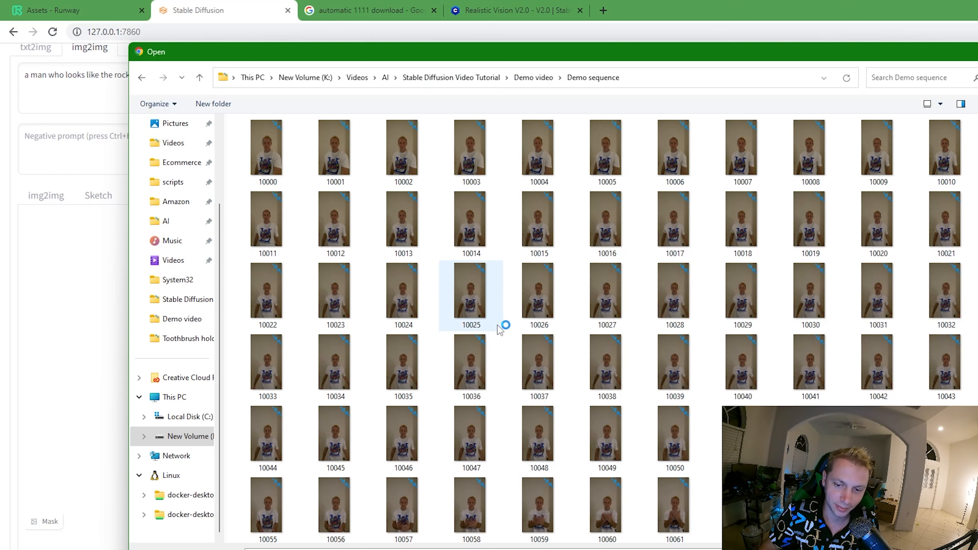
left_click(483, 365)
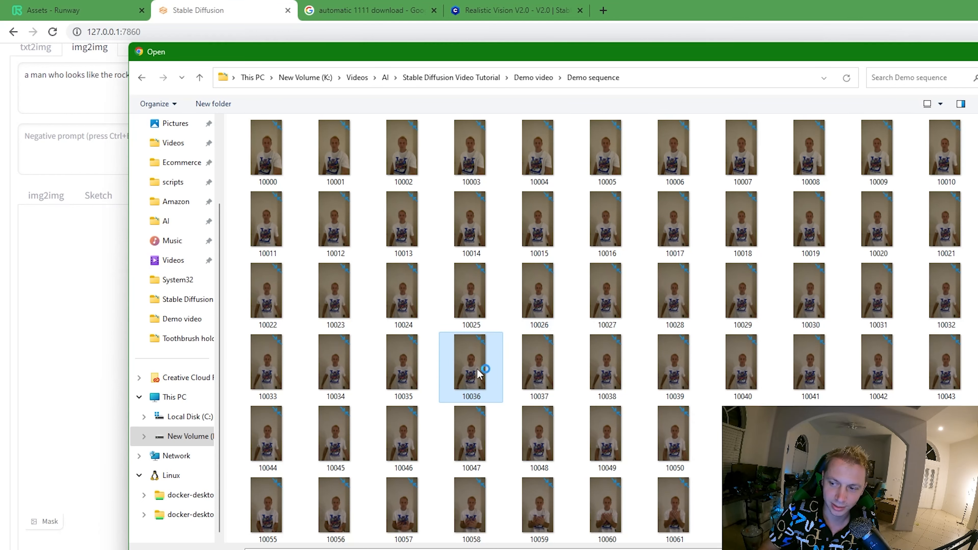
double_click(600, 362)
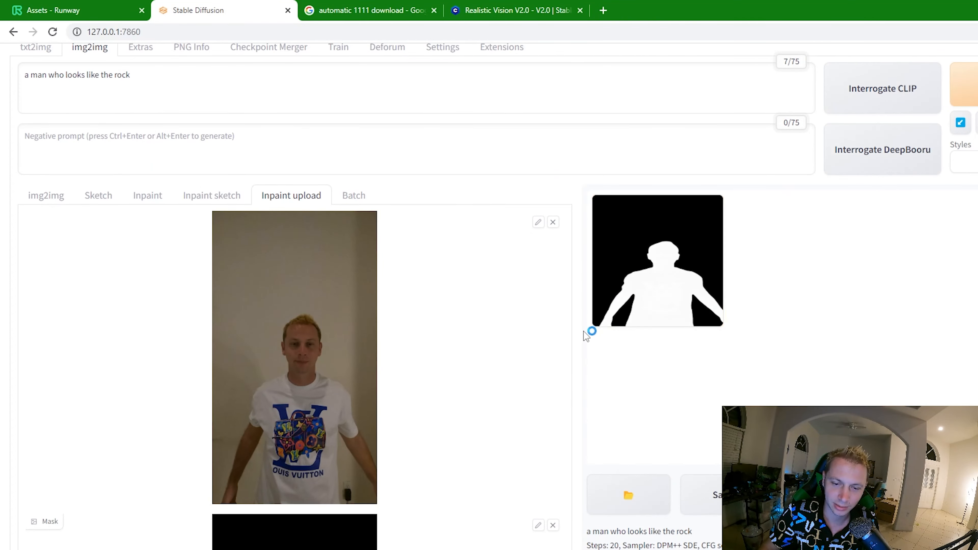
- Switch to File Explorer and look up the pixel dimensions of frame 10000 in the Demo sequence folder
scroll(555, 365, "up", 2)
scroll(555, 364, "down", 12)
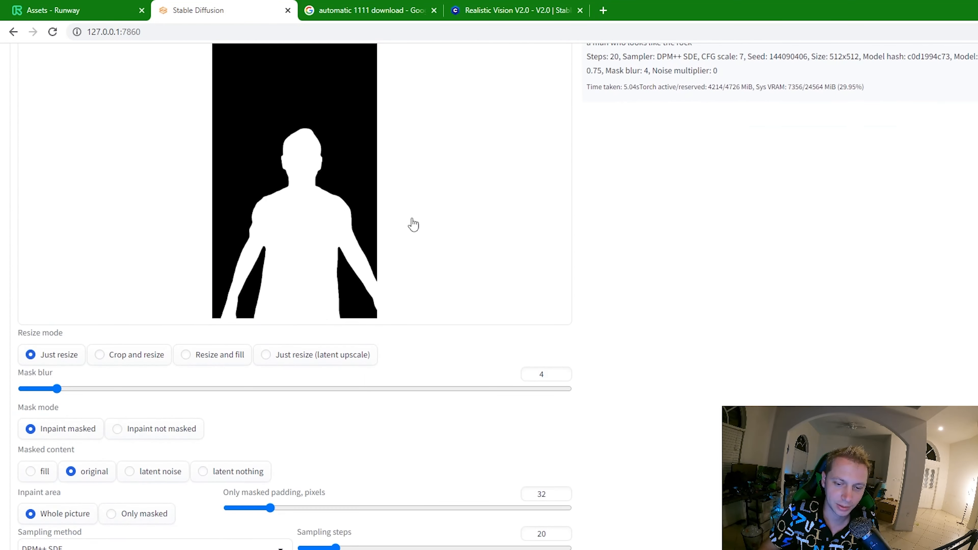
left_click(561, 549)
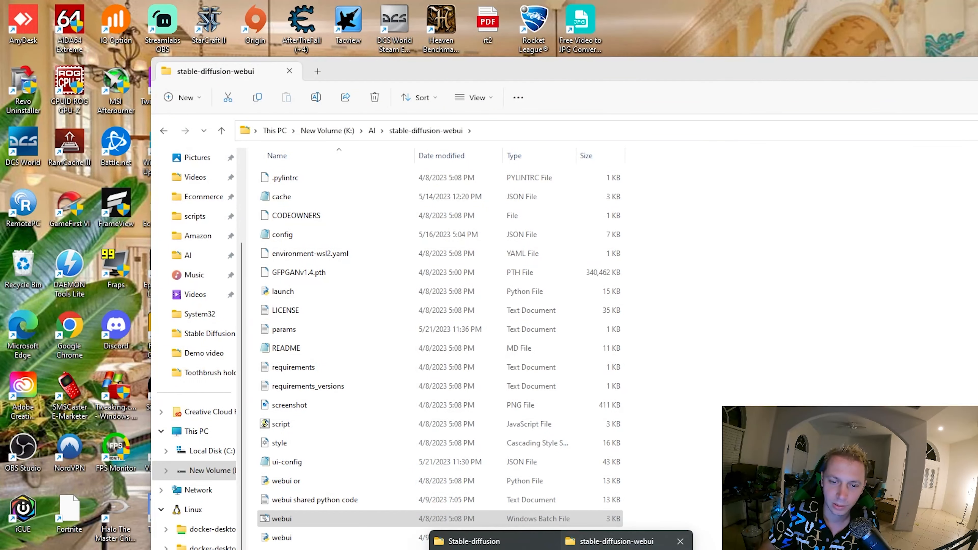
left_click(616, 541)
left_click(203, 353)
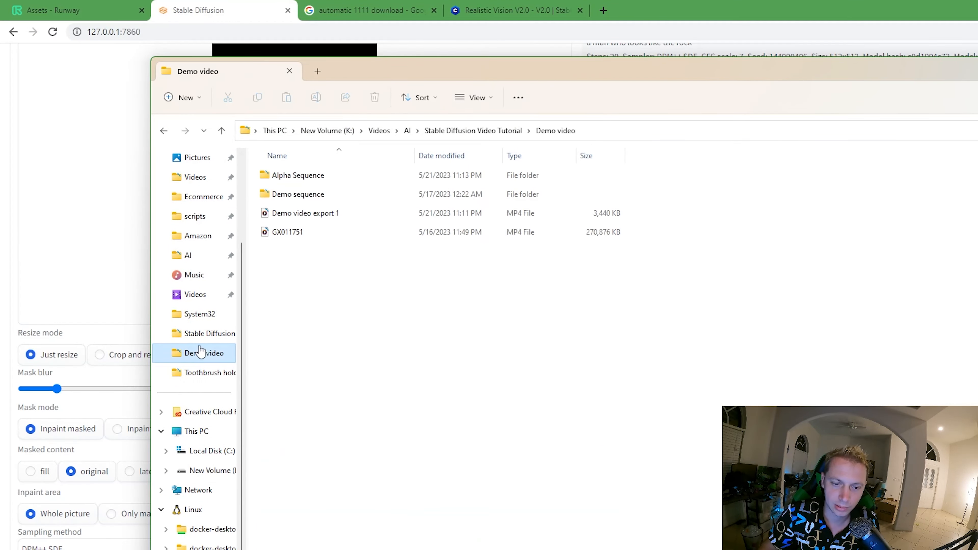
double_click(315, 194)
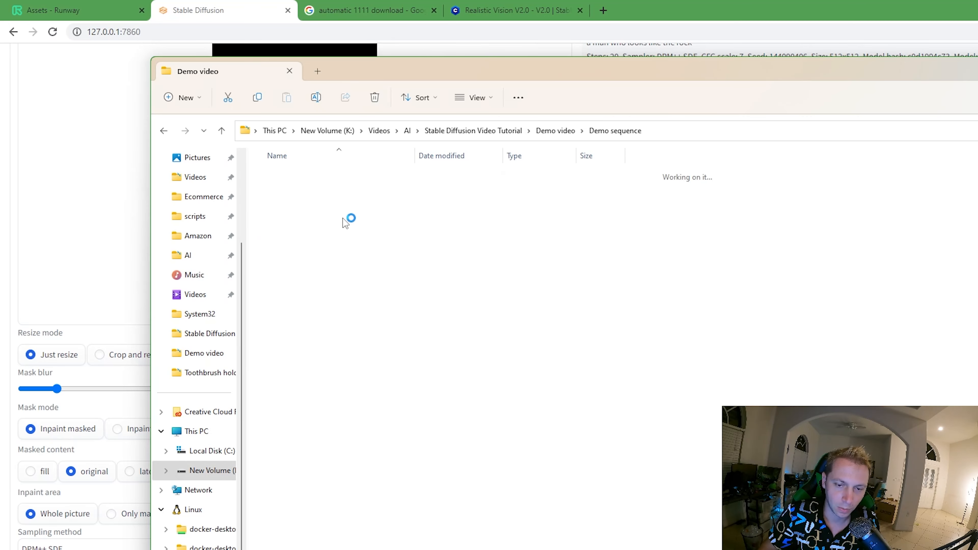
right_click(291, 190)
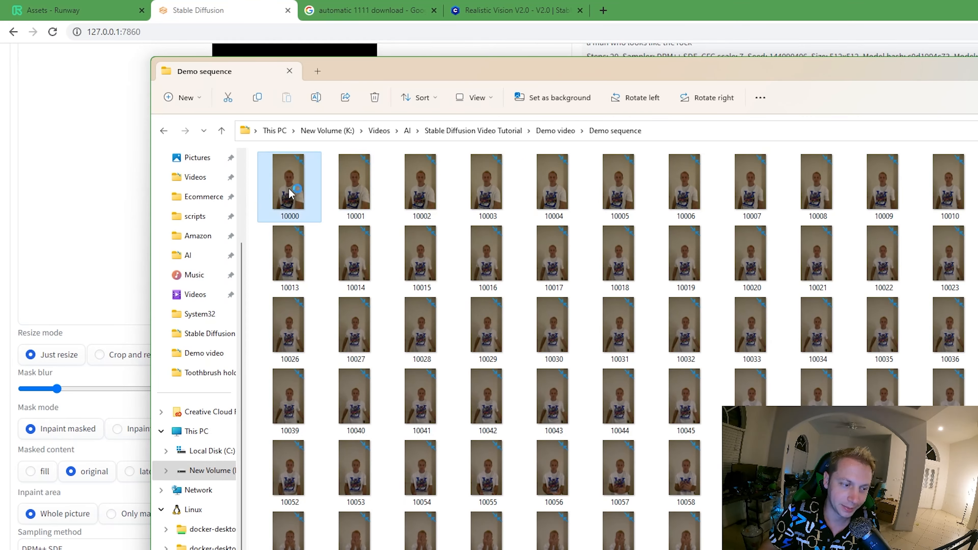
left_click(349, 385)
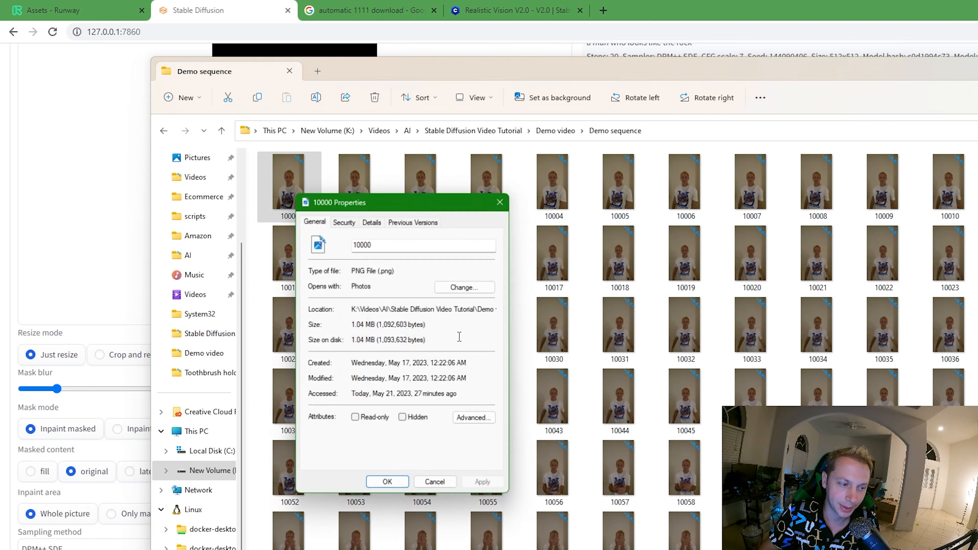
left_click(372, 218)
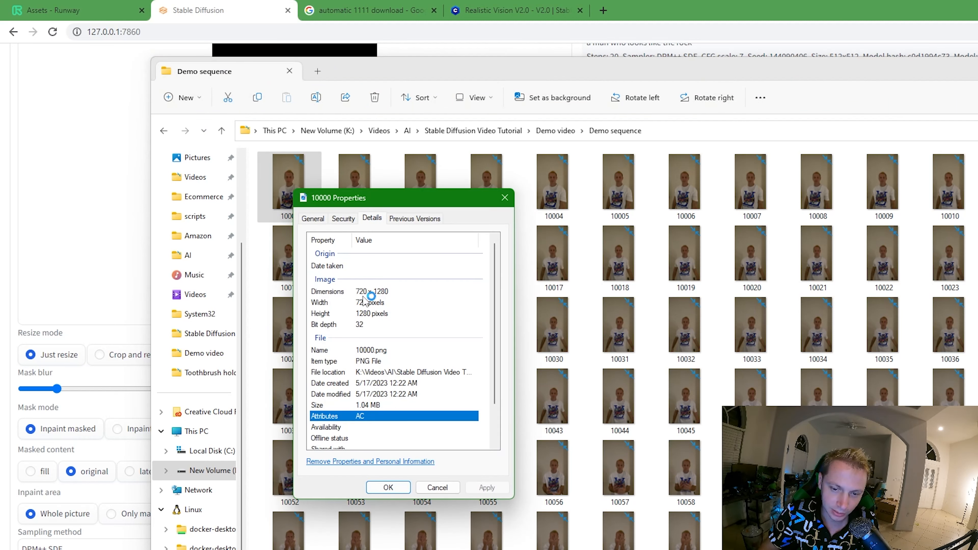
left_click(15, 334)
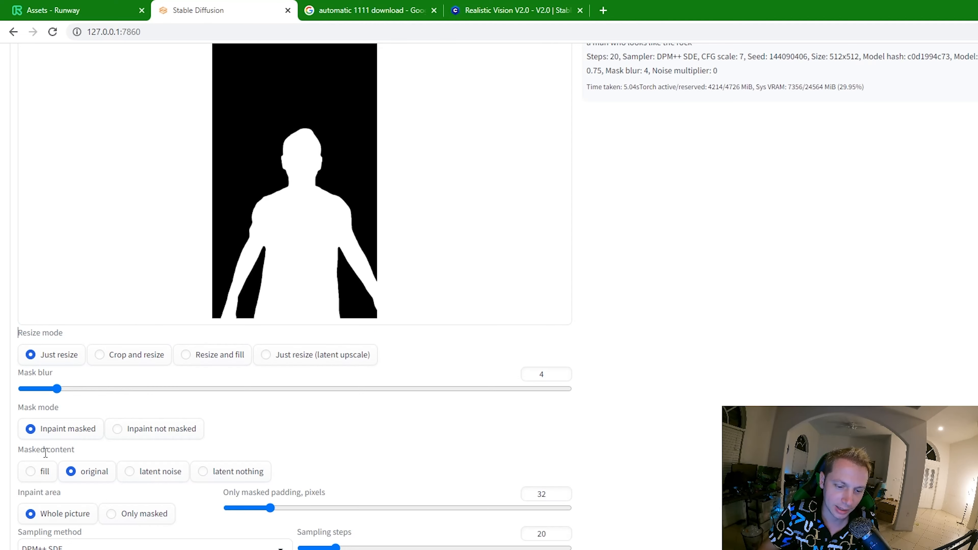
- Set the output image height to 1280 and the width to 720
scroll(50, 459, "down", 5)
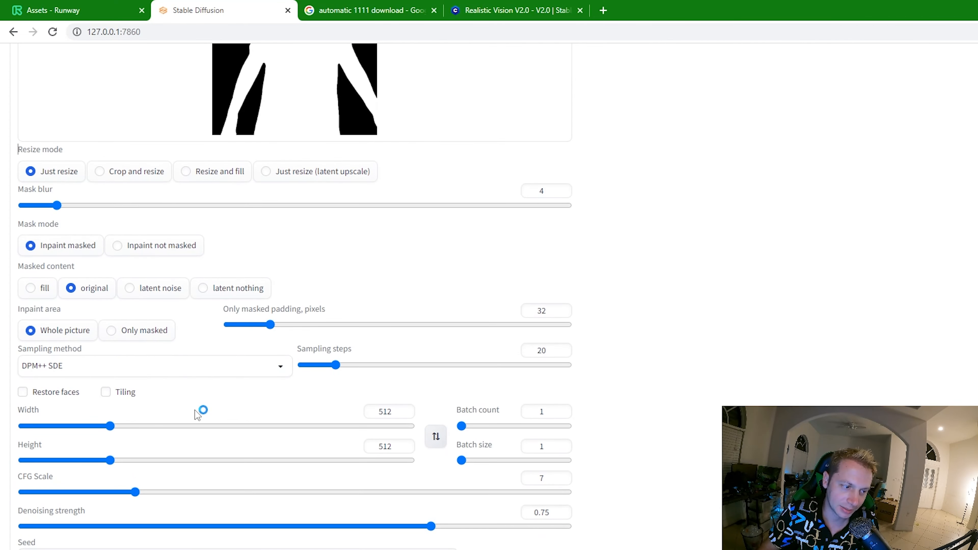
scroll(198, 415, "down", 2)
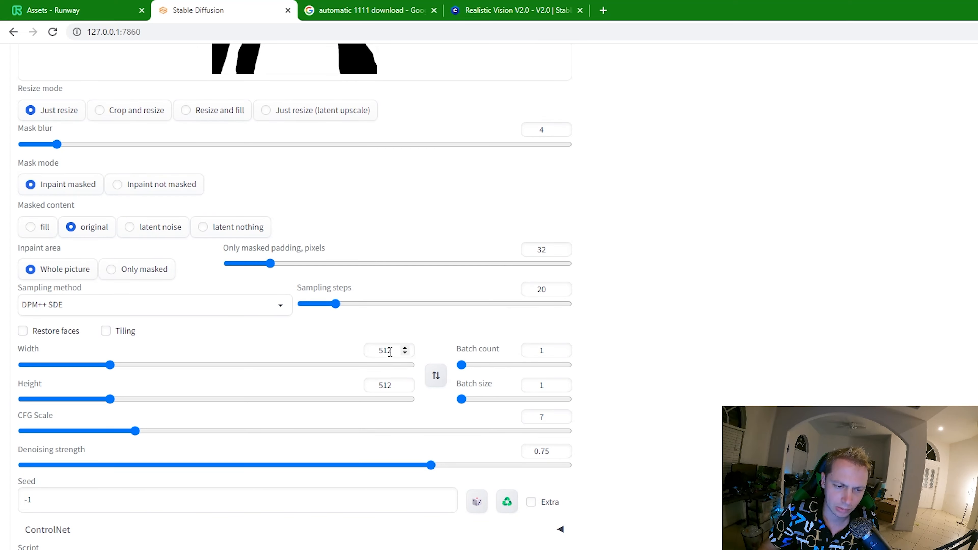
left_click(390, 381)
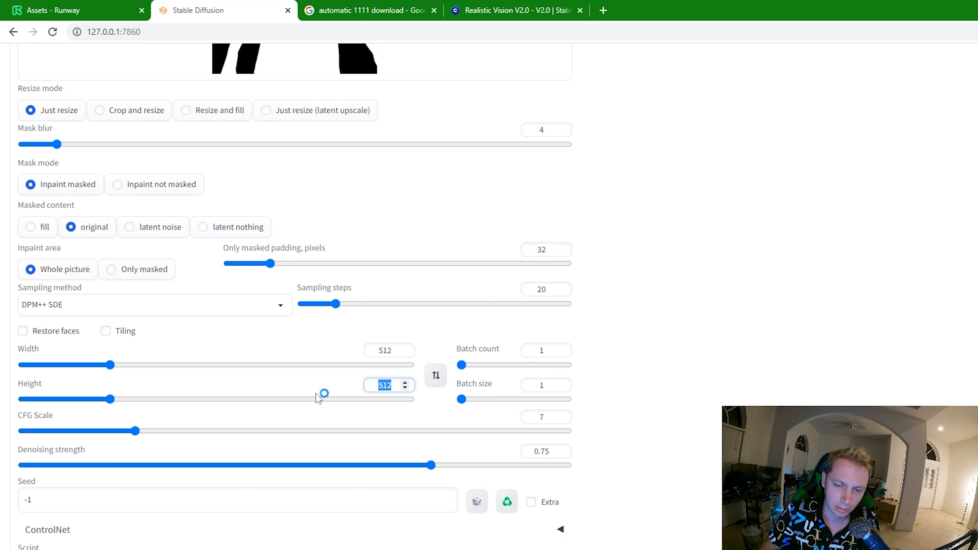
type("1280")
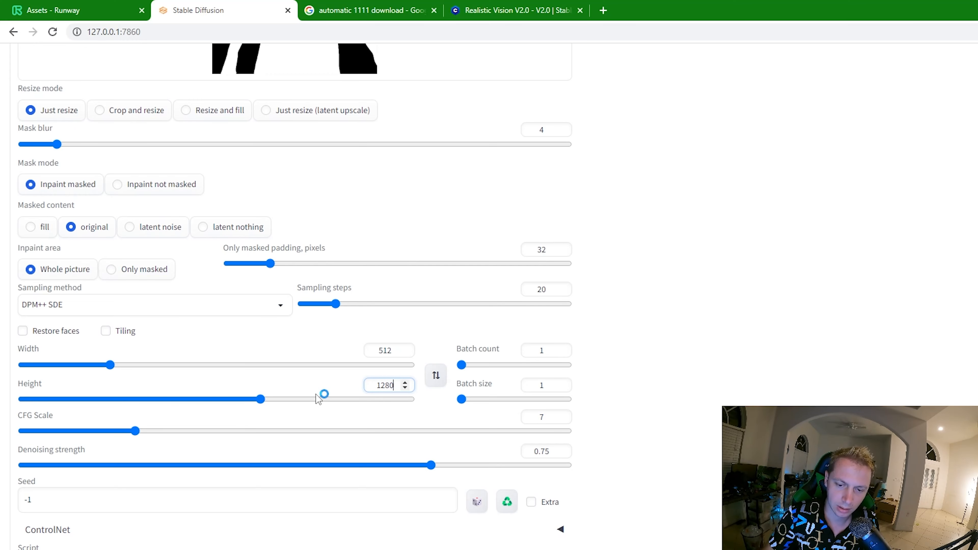
double_click(385, 350)
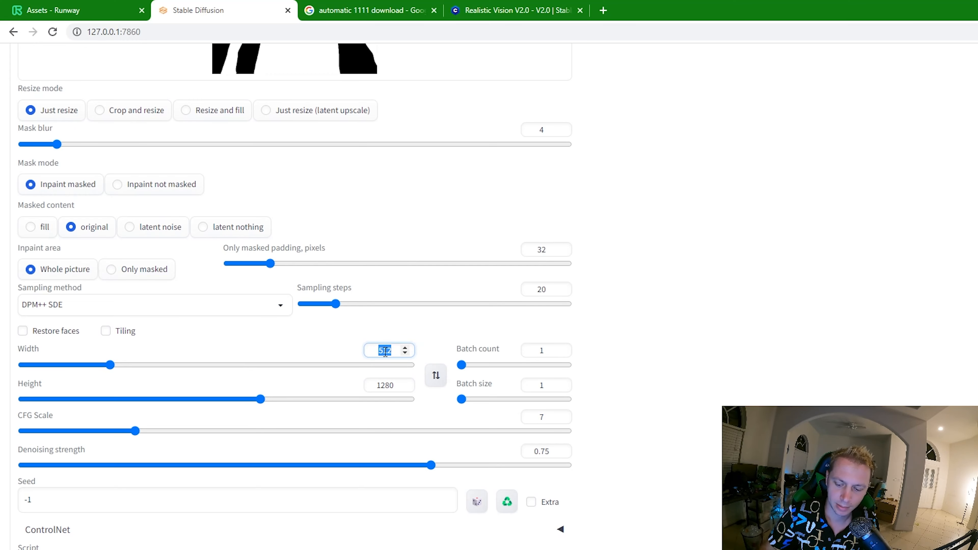
type("720")
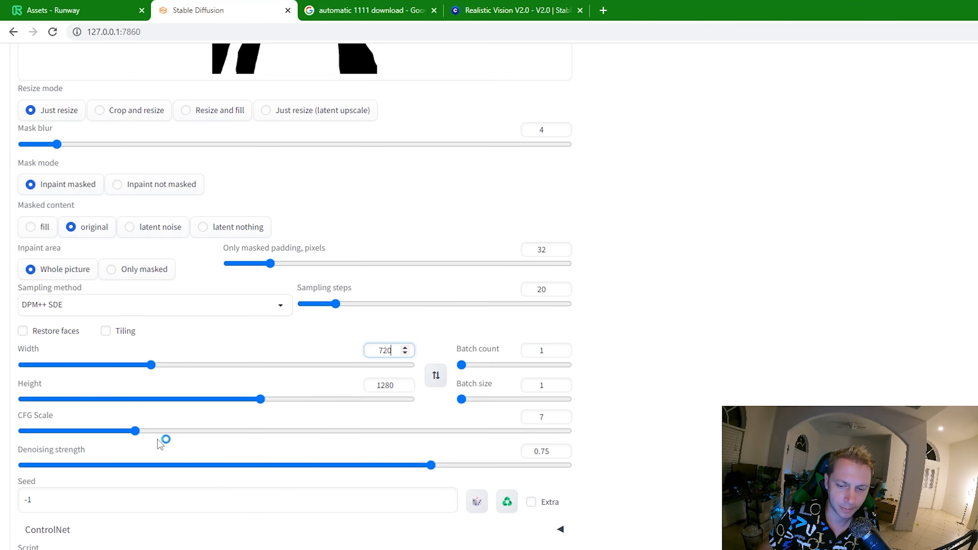
- Raise the CFG scale to 30 and review the other inpaint settings and the prompt
left_click(136, 431)
left_click_drag(138, 435, 562, 431)
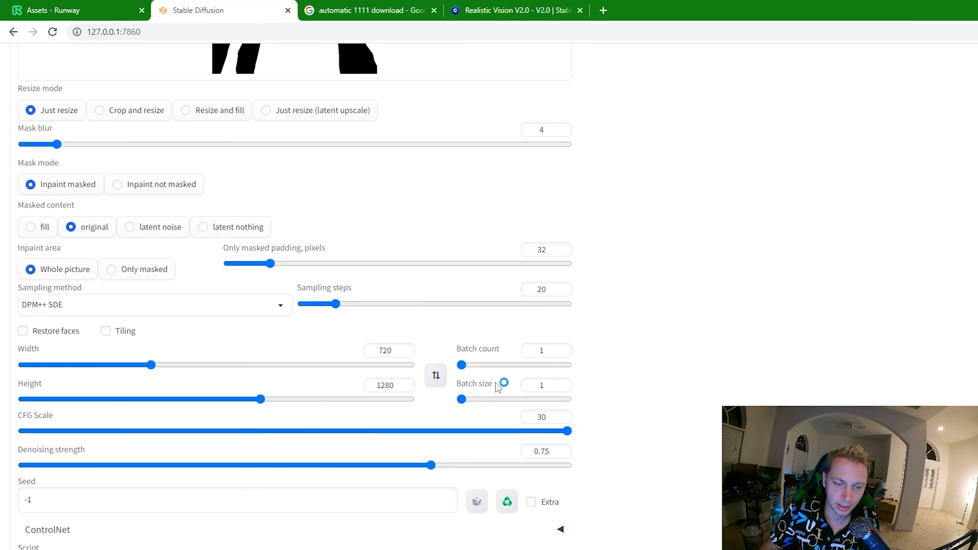
scroll(442, 392, "up", 1)
scroll(443, 397, "up", 4)
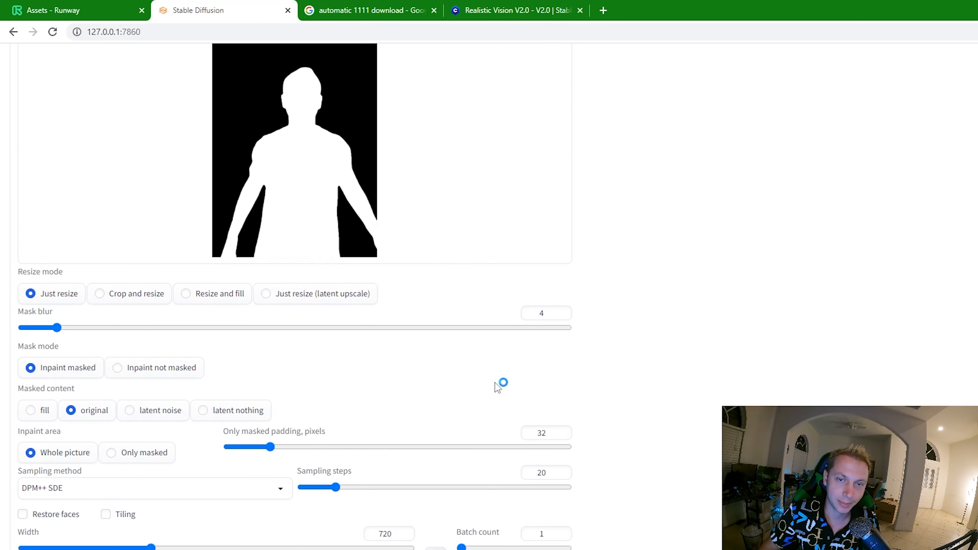
scroll(496, 385, "down", 4)
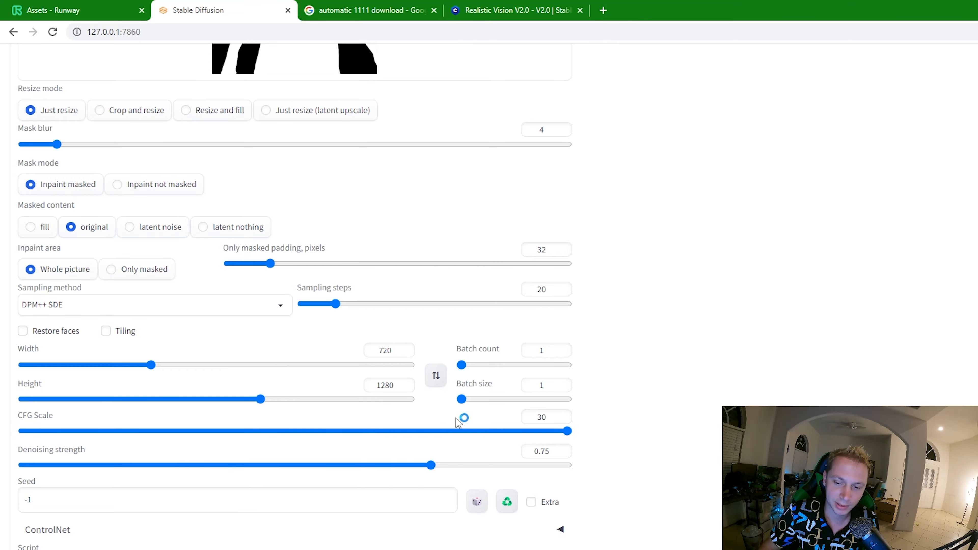
scroll(528, 417, "up", 18)
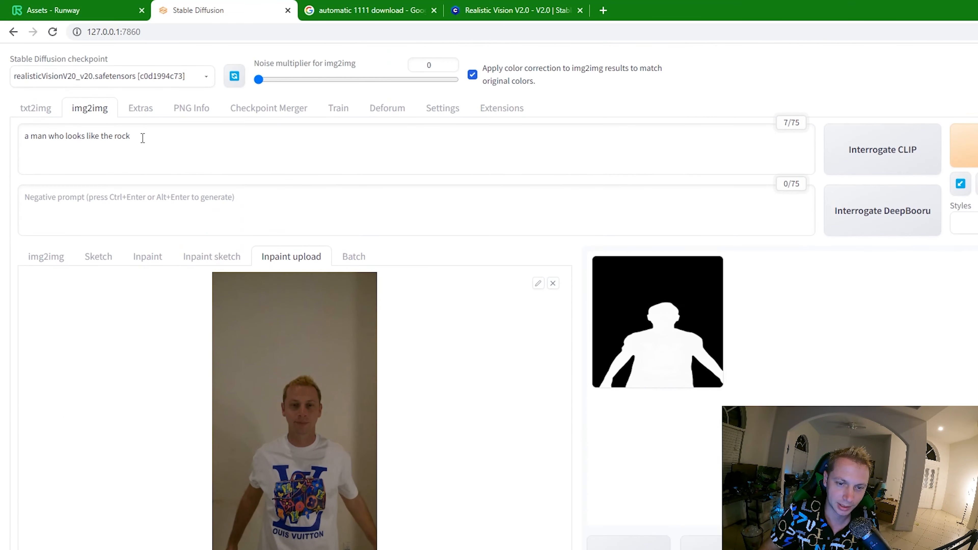
left_click_drag(142, 138, 23, 133)
- Lower the denoising strength to 0.11
scroll(362, 402, "down", 20)
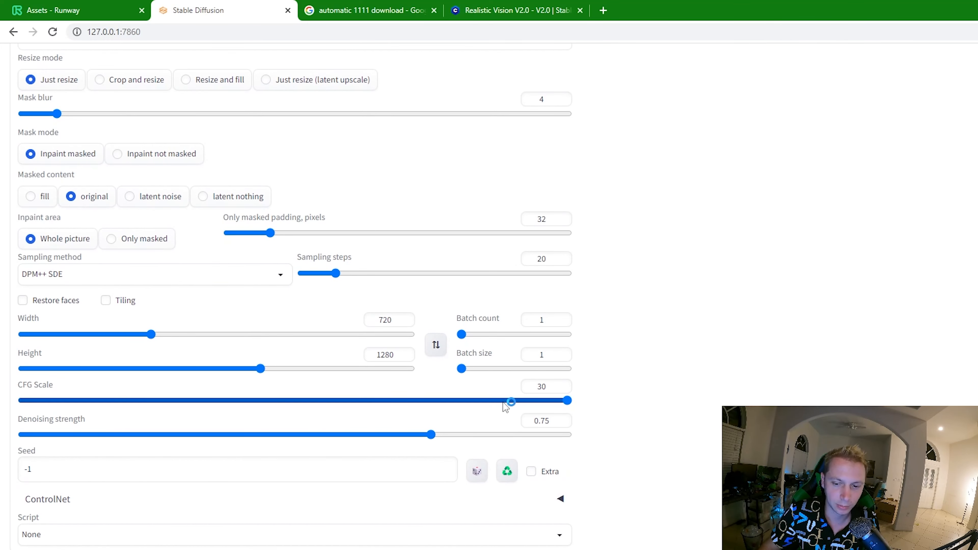
left_click(104, 435)
left_click_drag(104, 438, 82, 438)
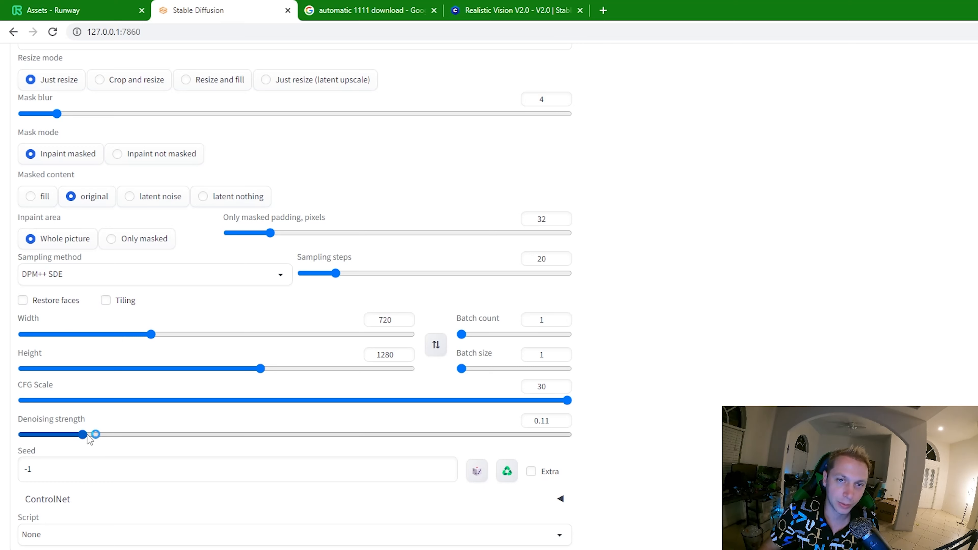
mouse_move(83, 436)
left_mouse_down()
mouse_move(131, 434)
mouse_move(94, 432)
left_mouse_up()
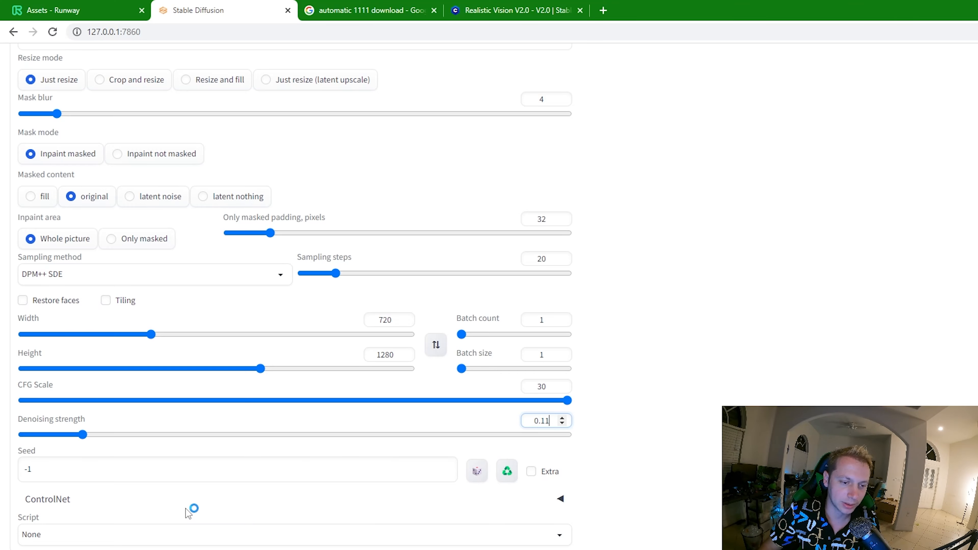
- Start generating the image and switch to the web UI's command-line window to check the progress
scroll(214, 522, "up", 8)
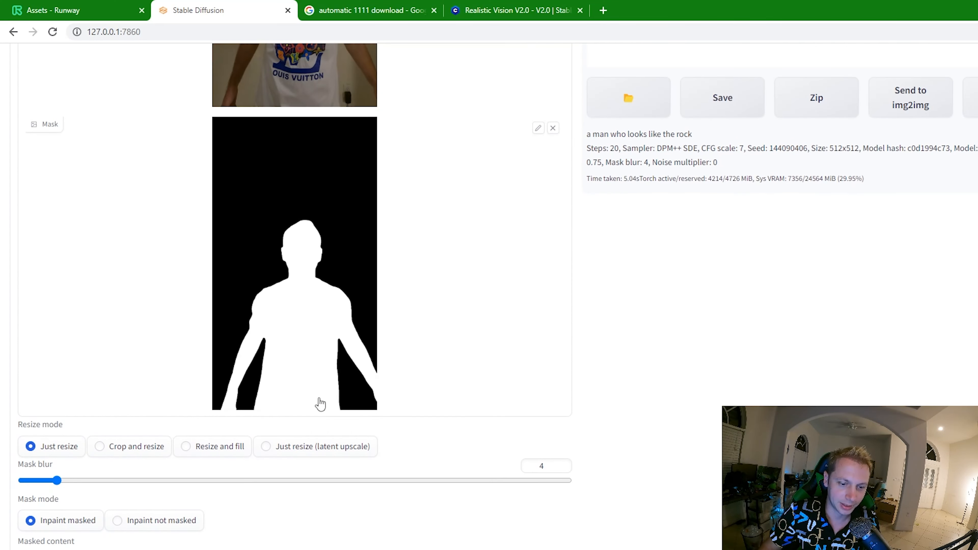
scroll(179, 334, "up", 10)
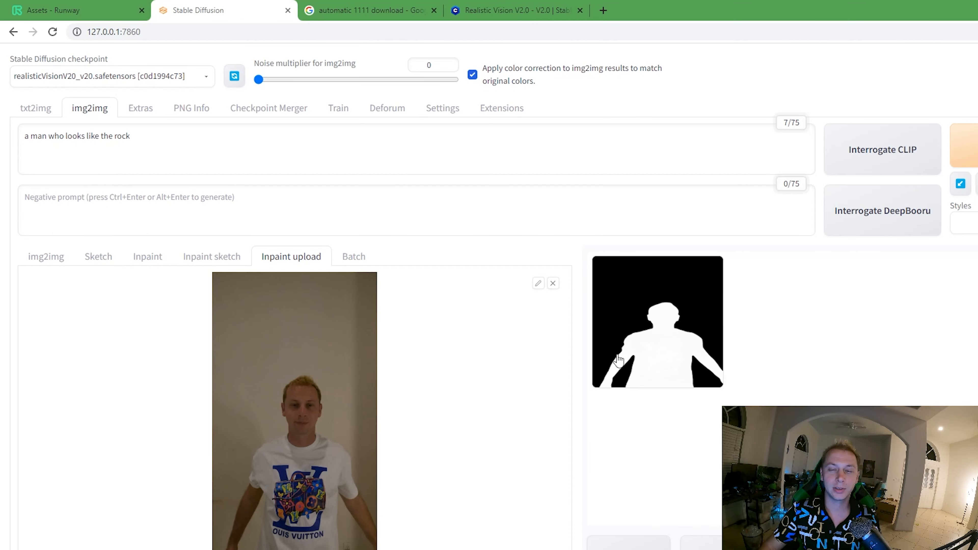
left_click(578, 547)
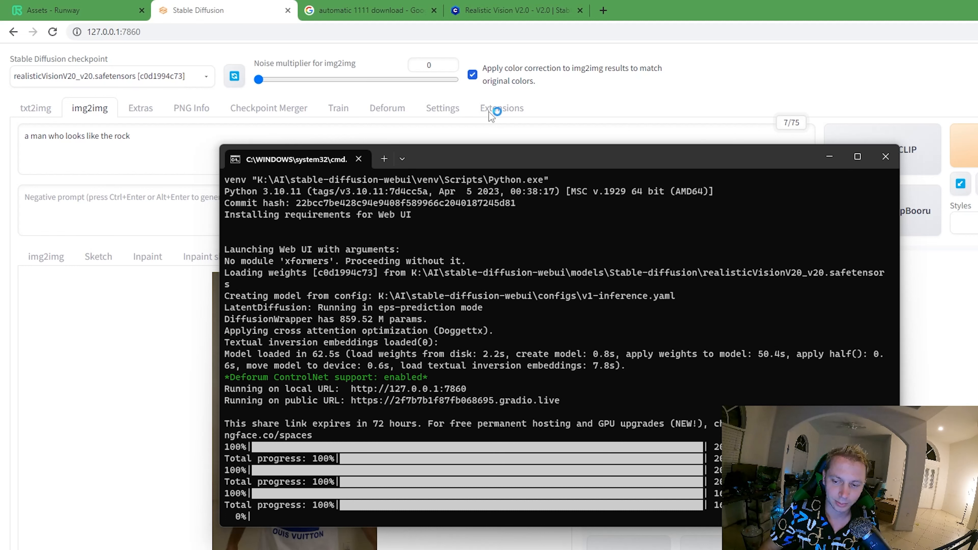
- Move the command-line window aside, return to the web UI and look at the generated image next to the source frame
left_click_drag(496, 159, 609, 94)
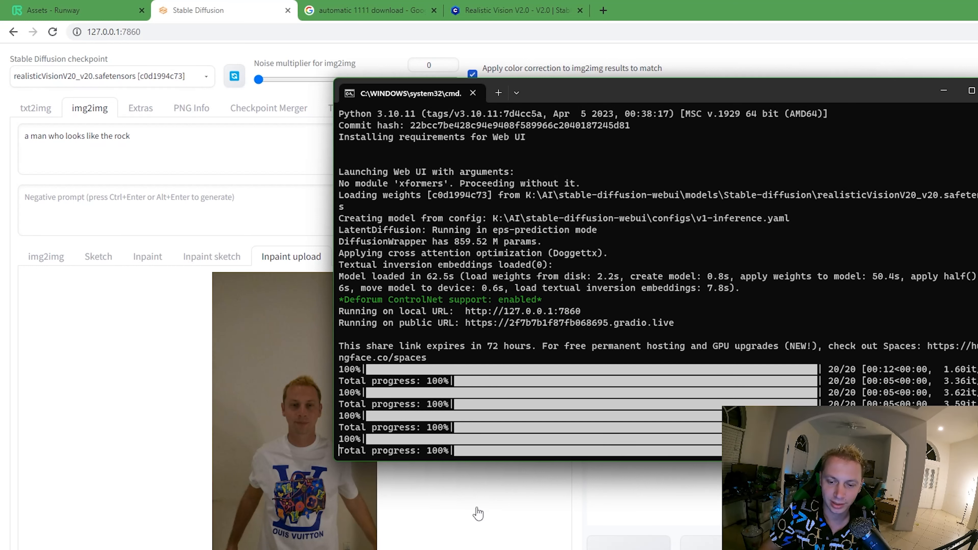
left_click(3, 308)
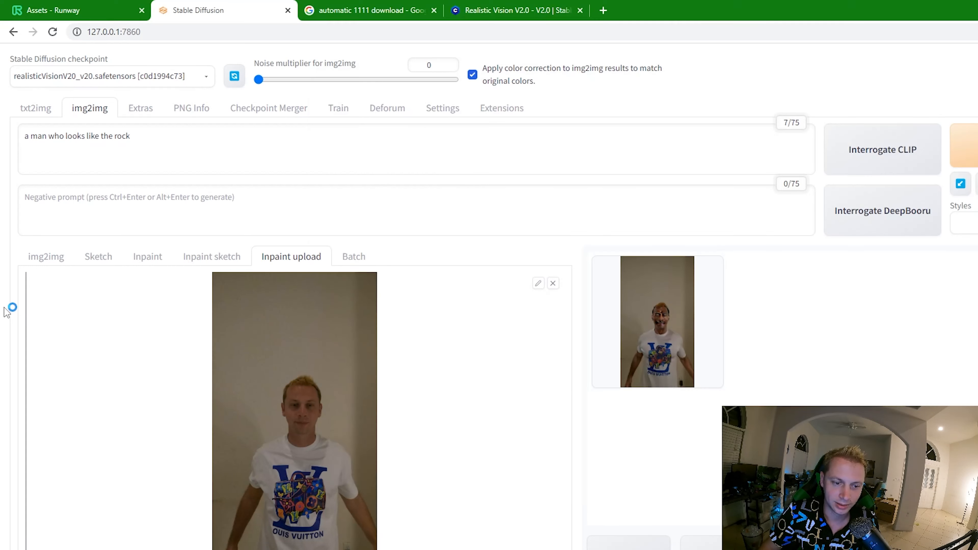
left_click(674, 325)
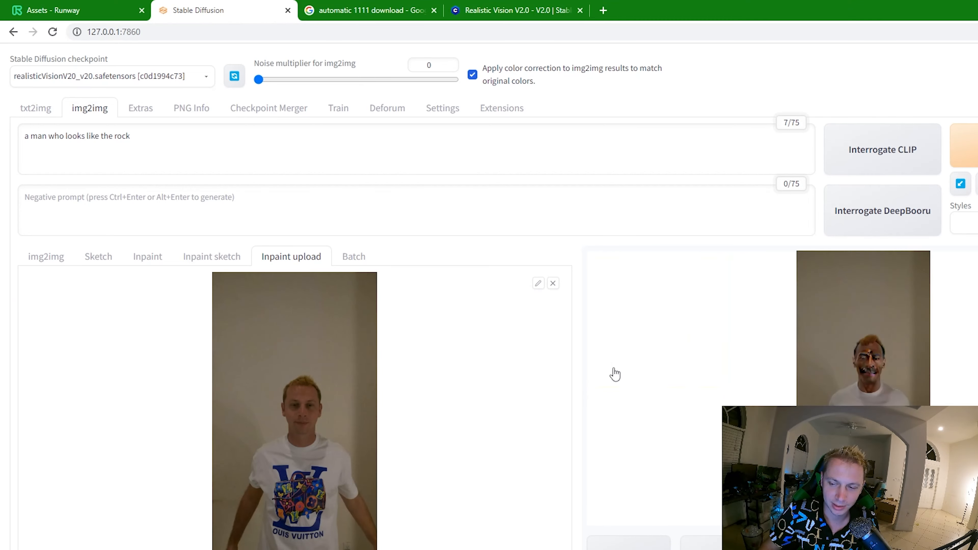
left_click(833, 370)
left_click(318, 397)
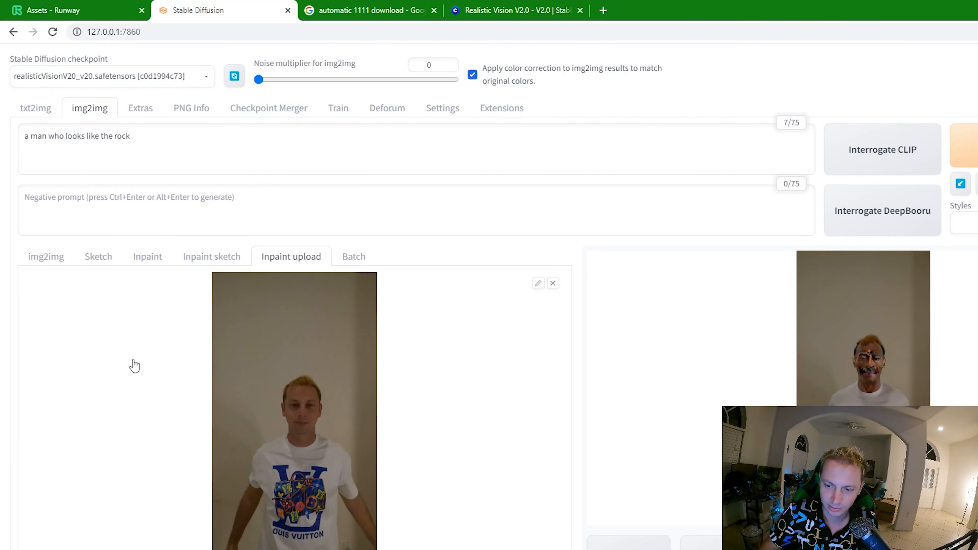
scroll(124, 384, "down", 15)
scroll(100, 427, "up", 15)
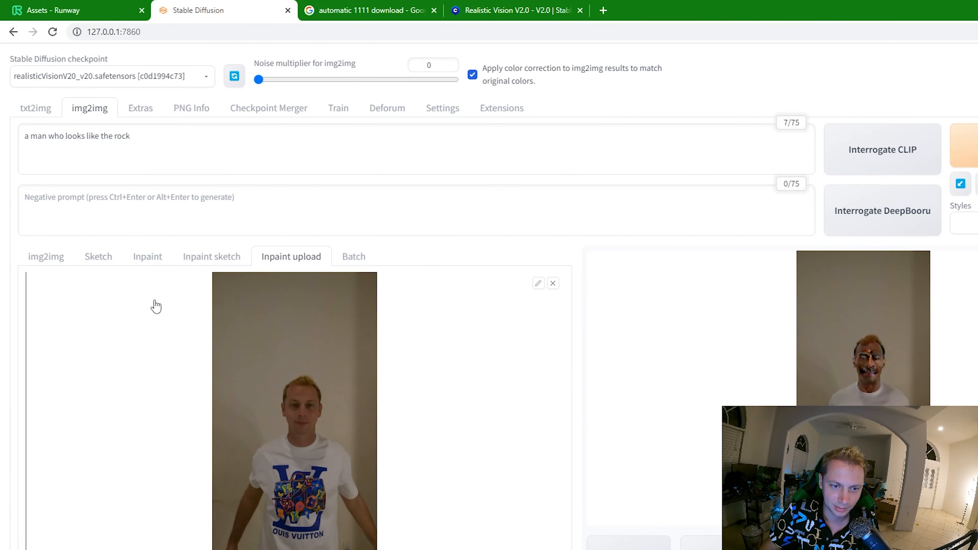
- Replace the prompt with "the rock" and generate the image again
triple_click(158, 133)
type("the")
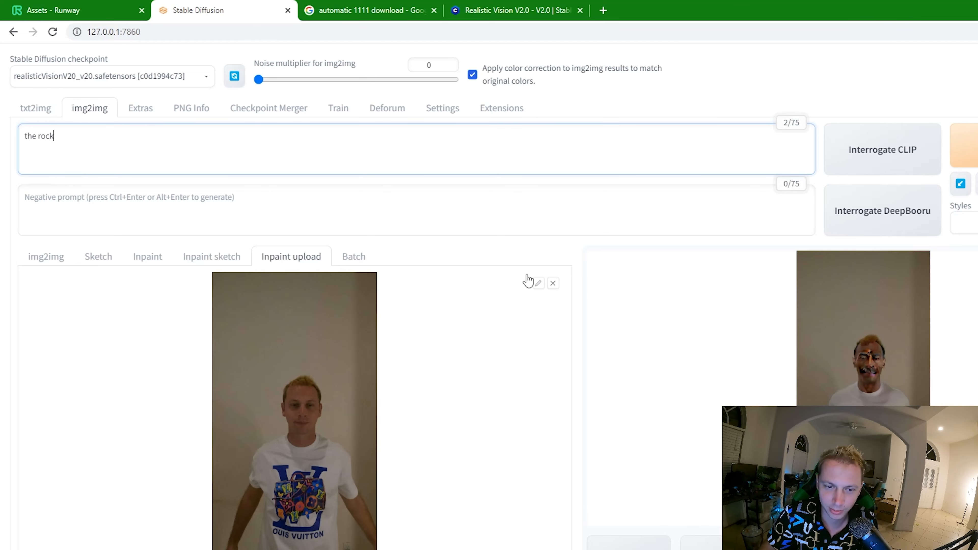
left_click(975, 148)
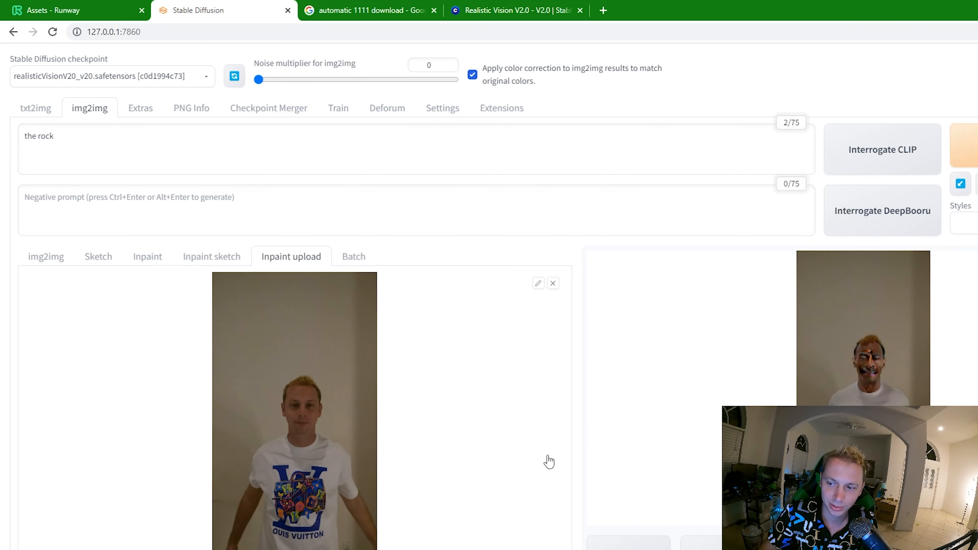
- Review the inpaint settings and inspect the image generated from the new prompt at full size
scroll(514, 449, "down", 20)
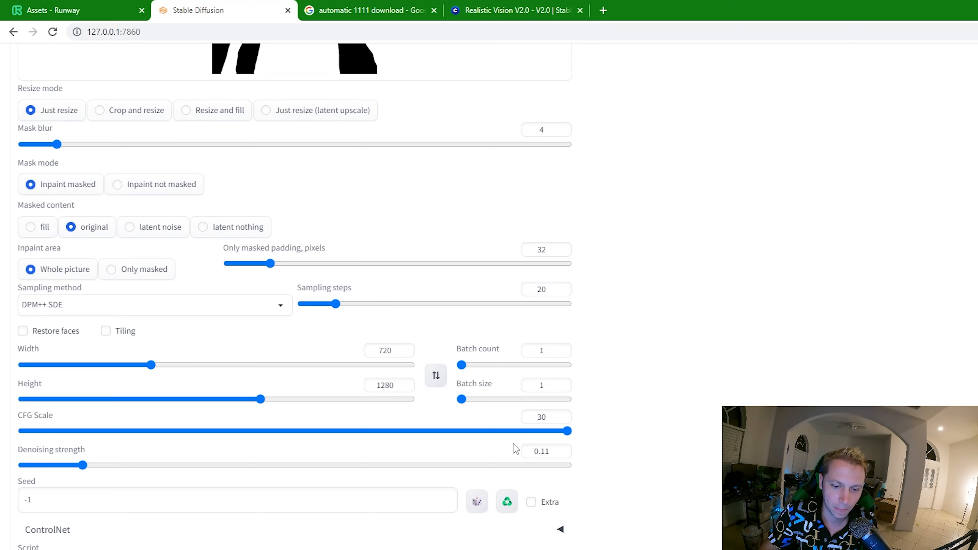
scroll(633, 475, "up", 15)
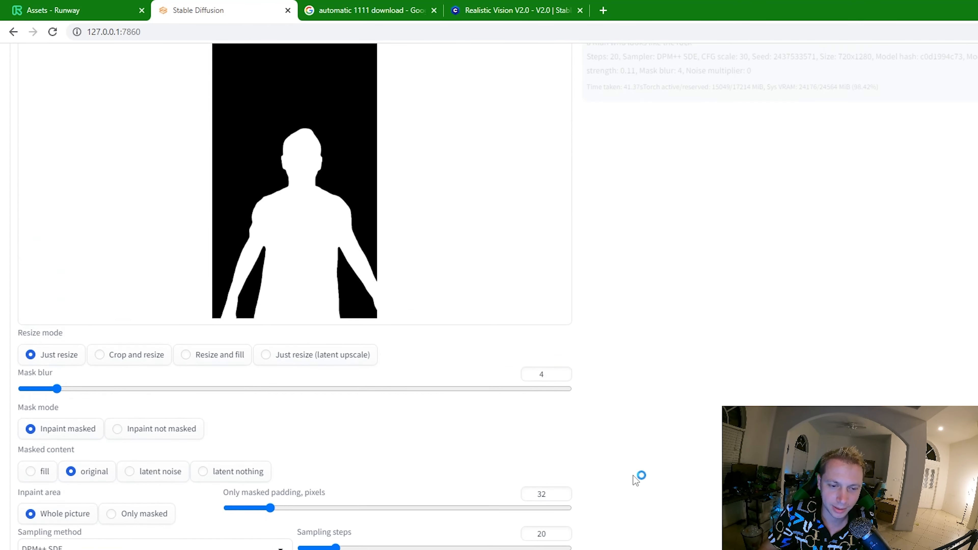
scroll(632, 476, "up", 3)
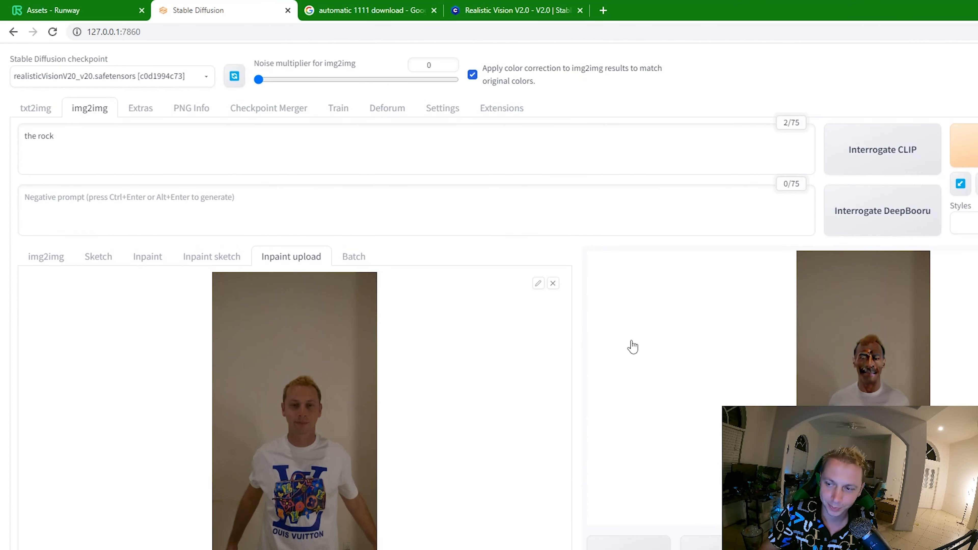
left_click(885, 351)
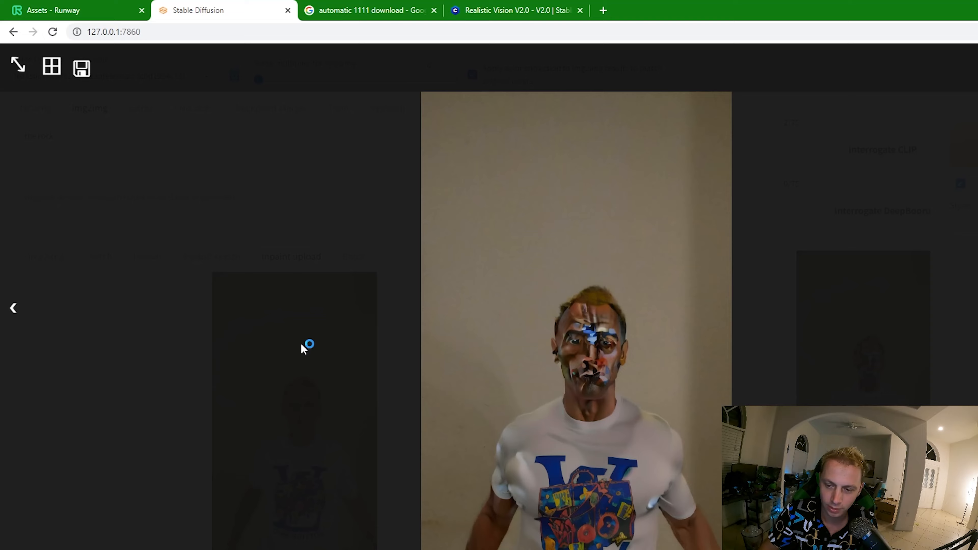
left_click(215, 361)
- Raise the sampling steps to 43 and the denoising strength to 0.17
scroll(218, 458, "down", 6)
scroll(202, 440, "down", 10)
left_click_drag(334, 274, 378, 274)
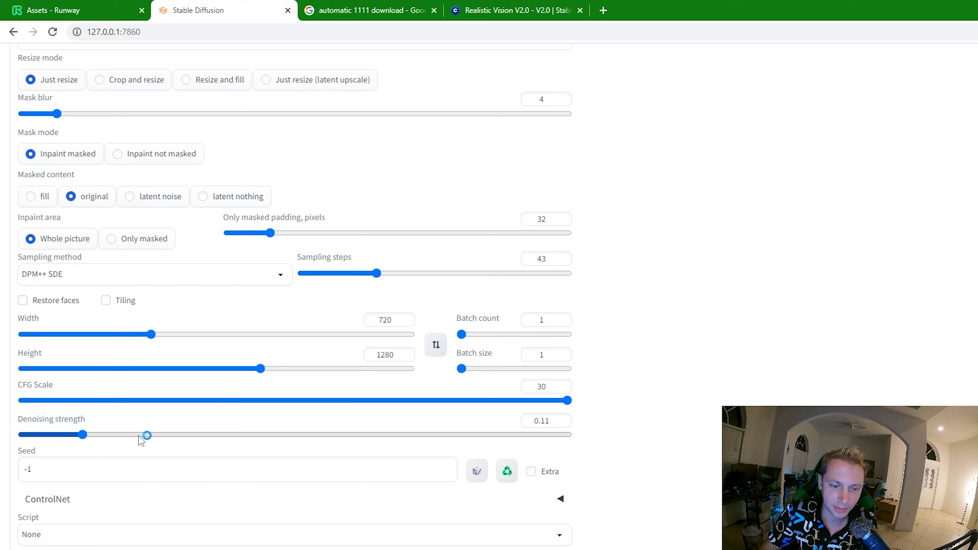
left_click_drag(83, 435, 123, 434)
scroll(123, 435, "up", 15)
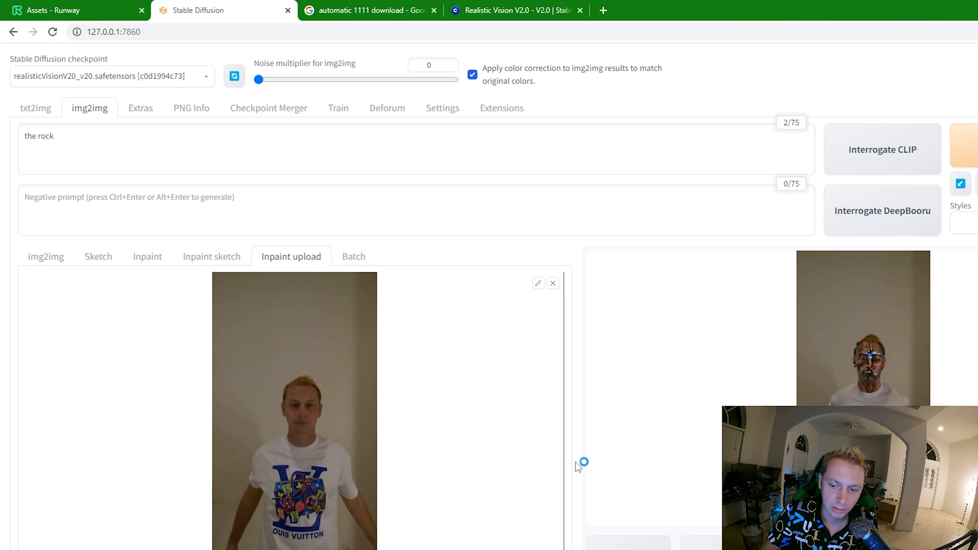
- Enable Restore faces for the inpainting
scroll(560, 467, "down", 5)
scroll(560, 466, "down", 10)
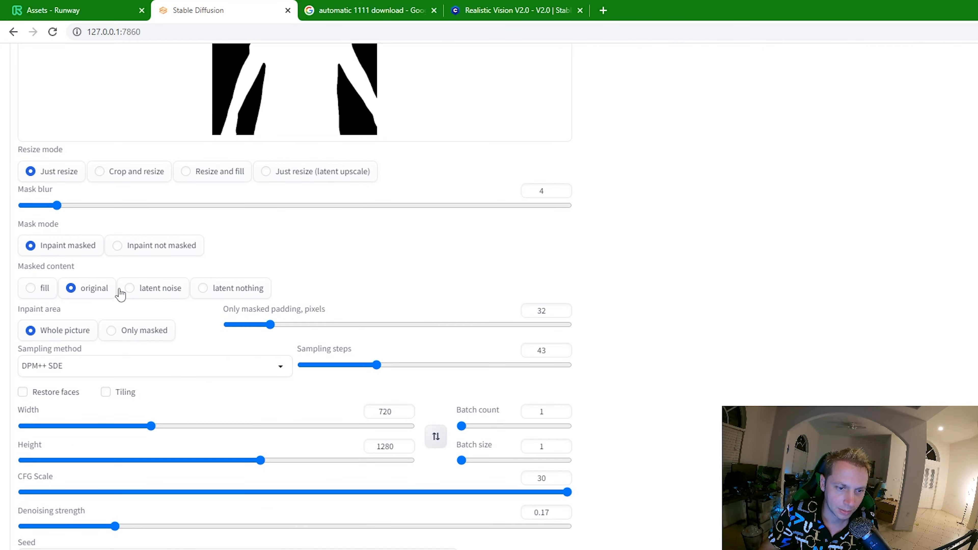
left_click(43, 392)
scroll(200, 441, "up", 4)
scroll(204, 441, "up", 10)
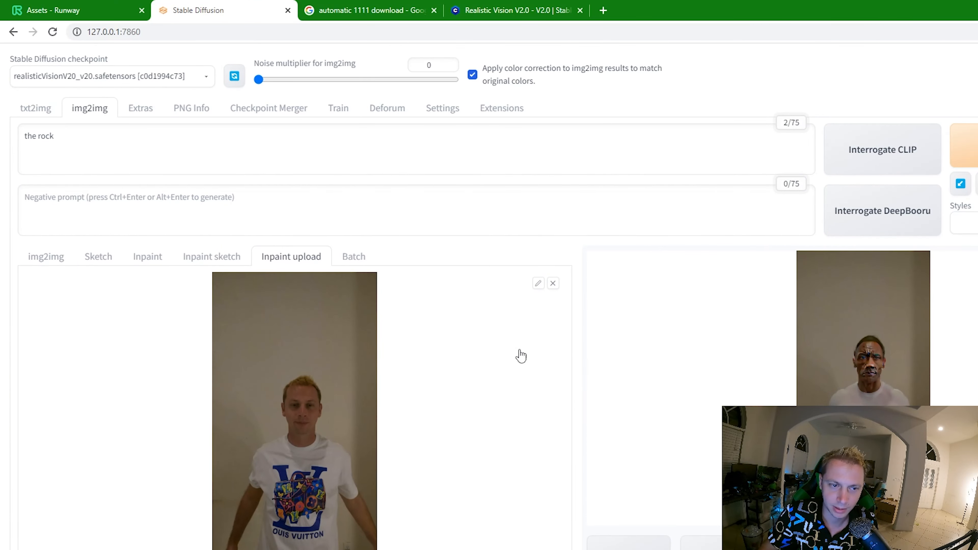
- Check the current inpaint settings and examine the face in the latest result at full size
scroll(539, 379, "down", 14)
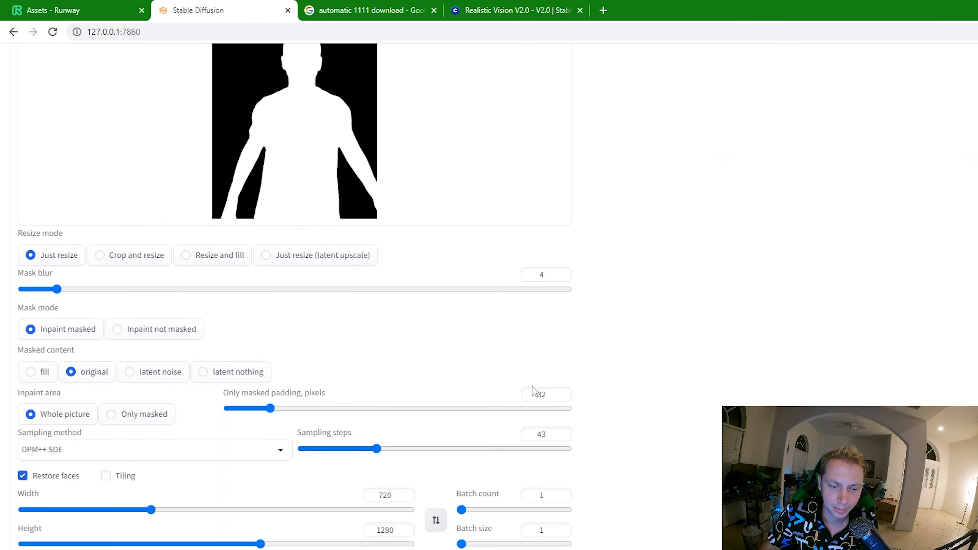
scroll(535, 378, "down", 2)
scroll(537, 365, "up", 16)
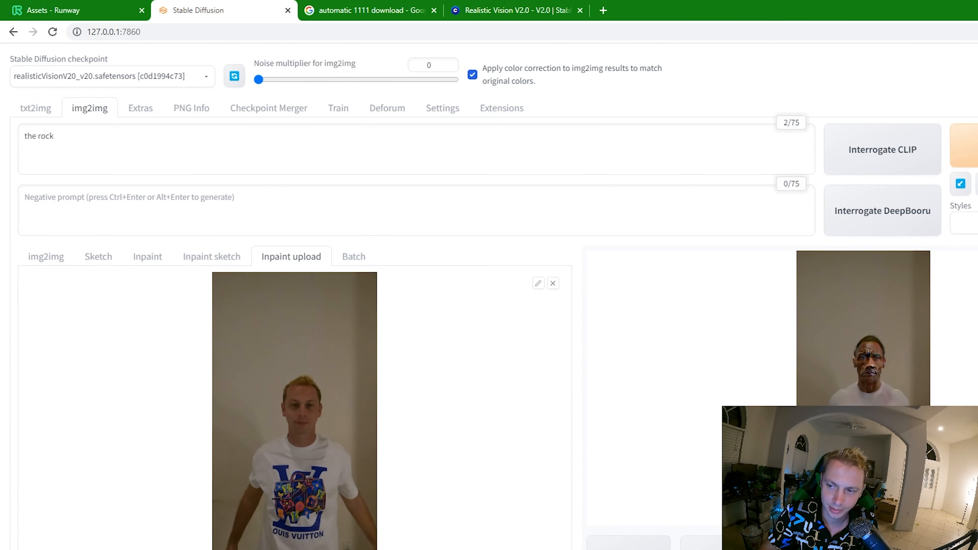
left_click(895, 399)
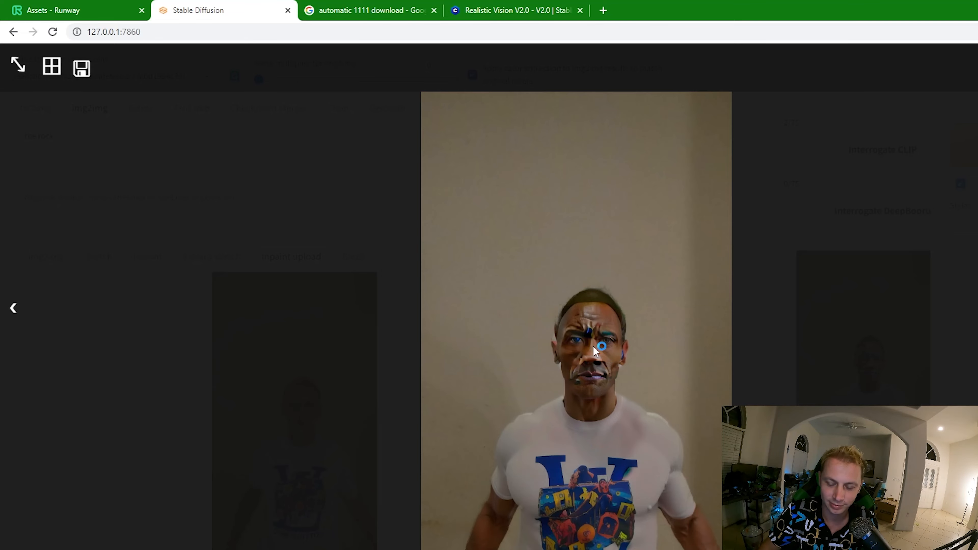
left_click(724, 375)
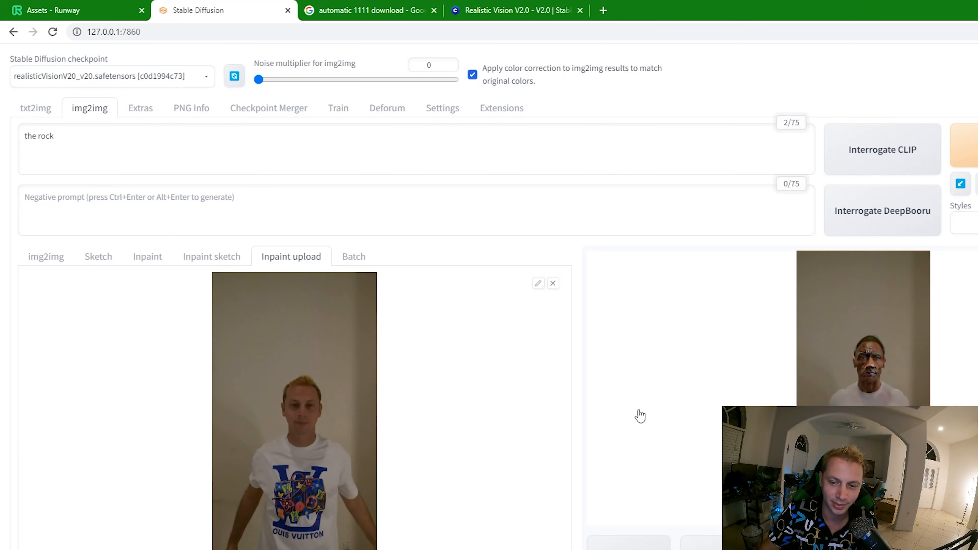
- Raise the denoising strength to 0.28
scroll(533, 420, "down", 15)
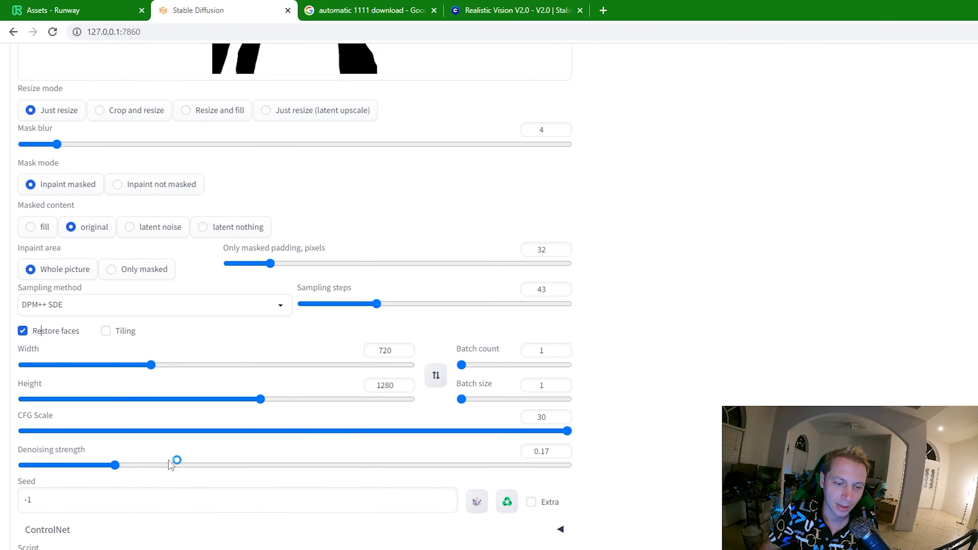
left_click(183, 465)
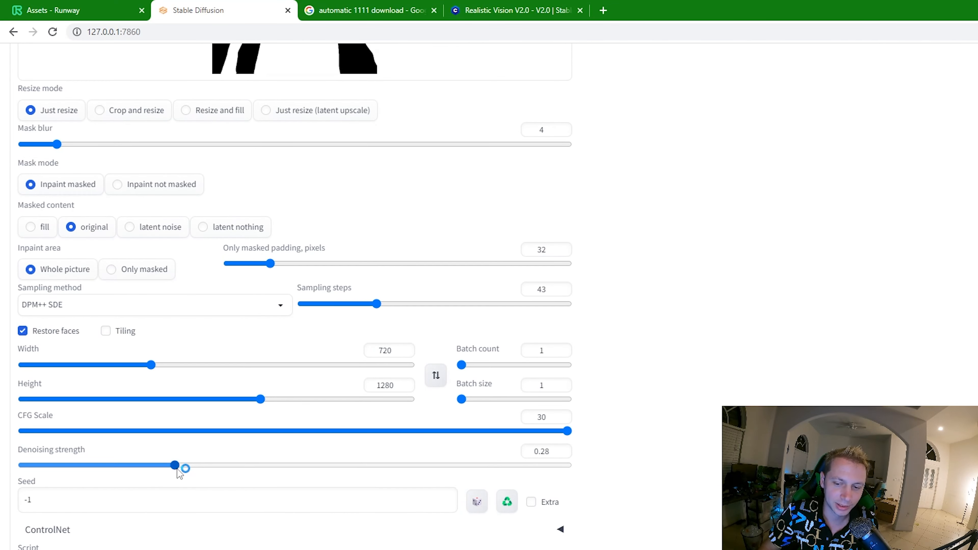
scroll(822, 371, "up", 3)
scroll(824, 371, "up", 10)
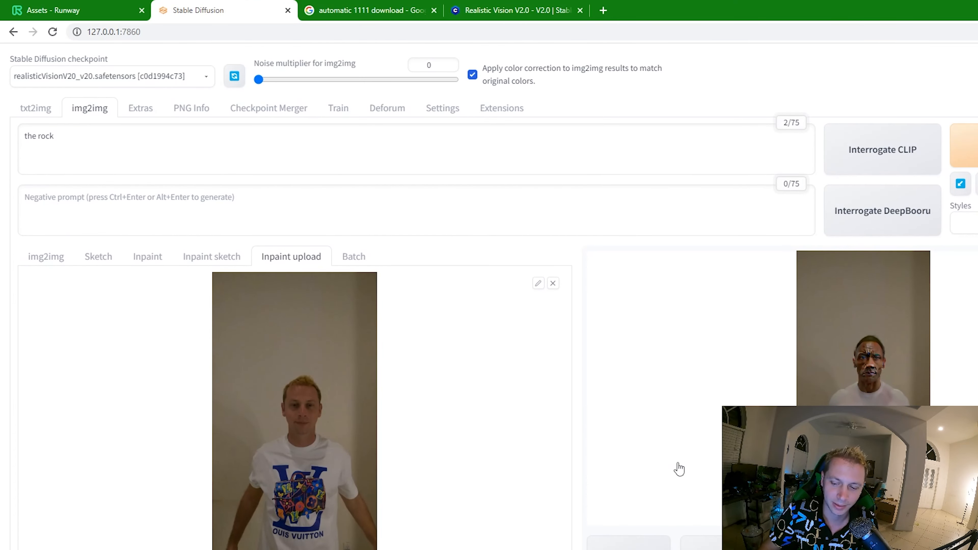
- Check the generation progress in the web UI's command-line window, then return to the browser
key("alt+Tab")
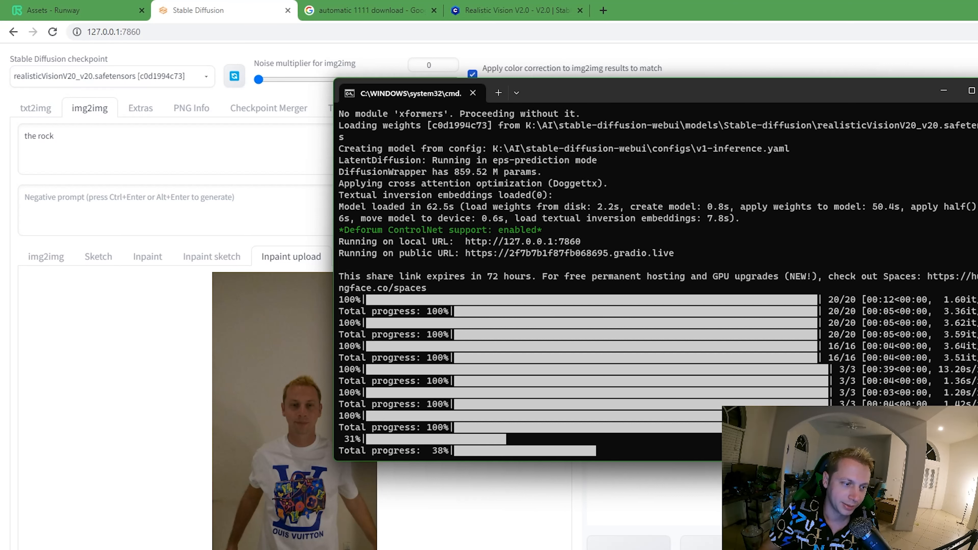
key("alt+Tab")
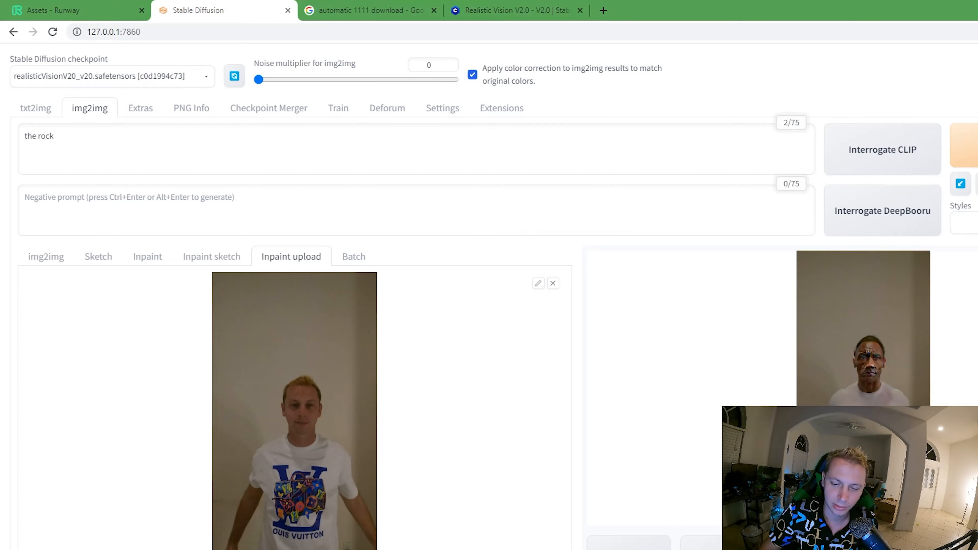
key("alt+Tab")
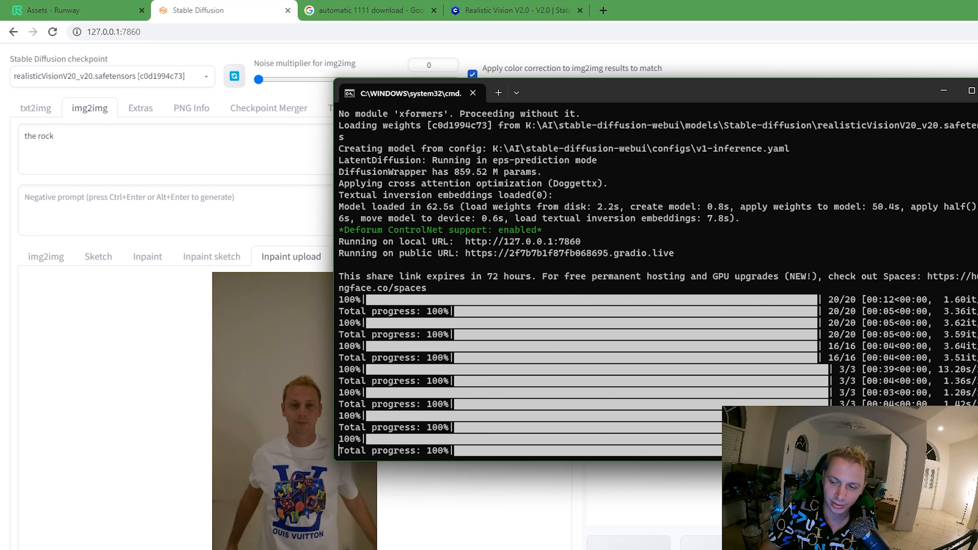
left_click(330, 423)
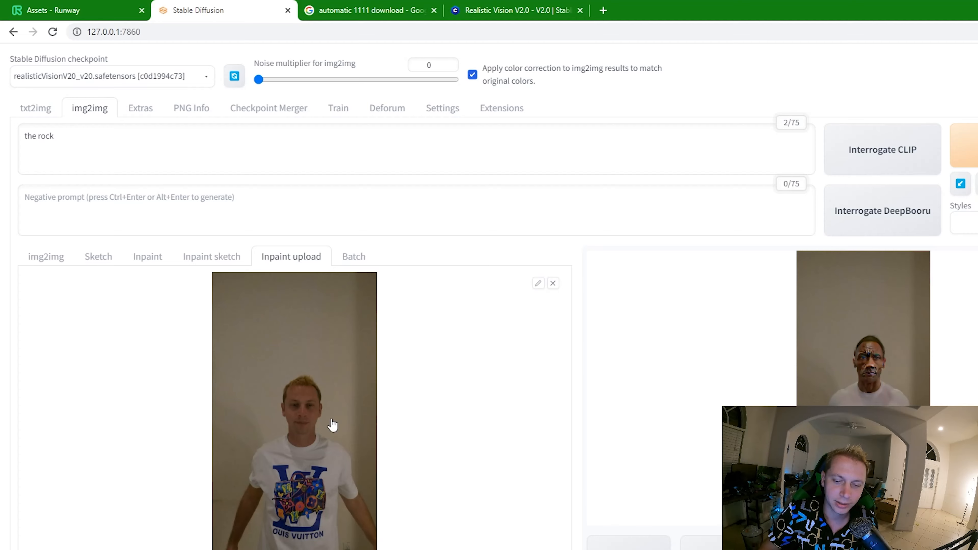
- Inspect the generated images at full size and compare the newest one with the source frame
left_click(849, 377)
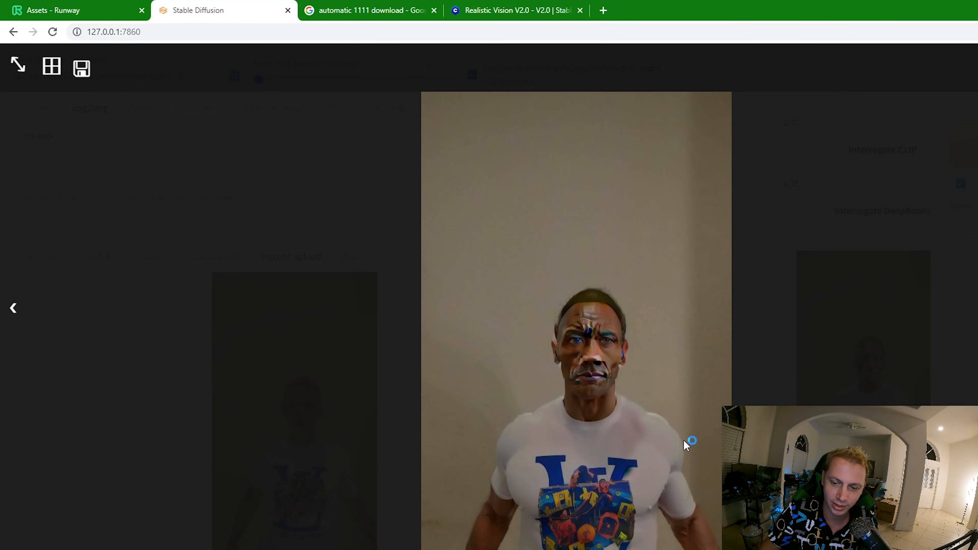
left_click(792, 381)
scroll(574, 451, "down", 3)
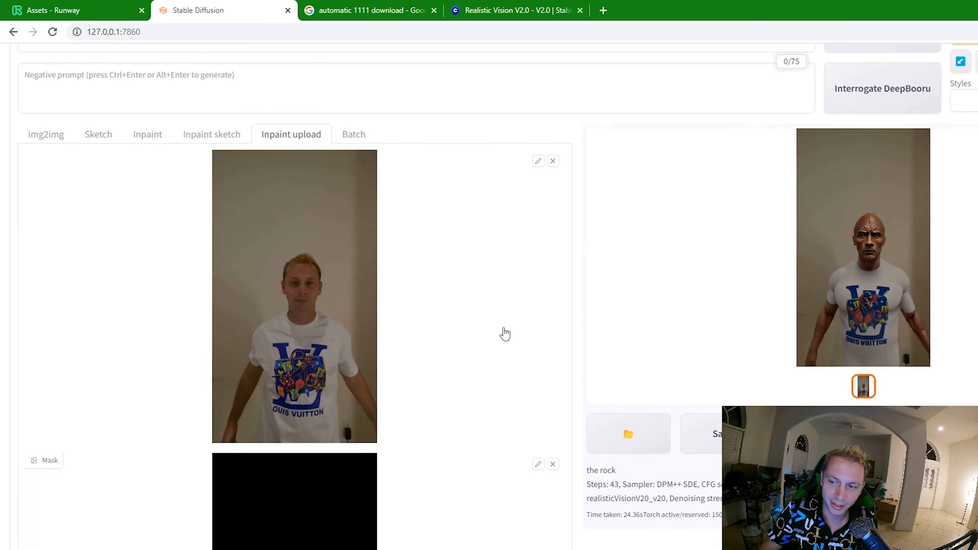
left_click(893, 287)
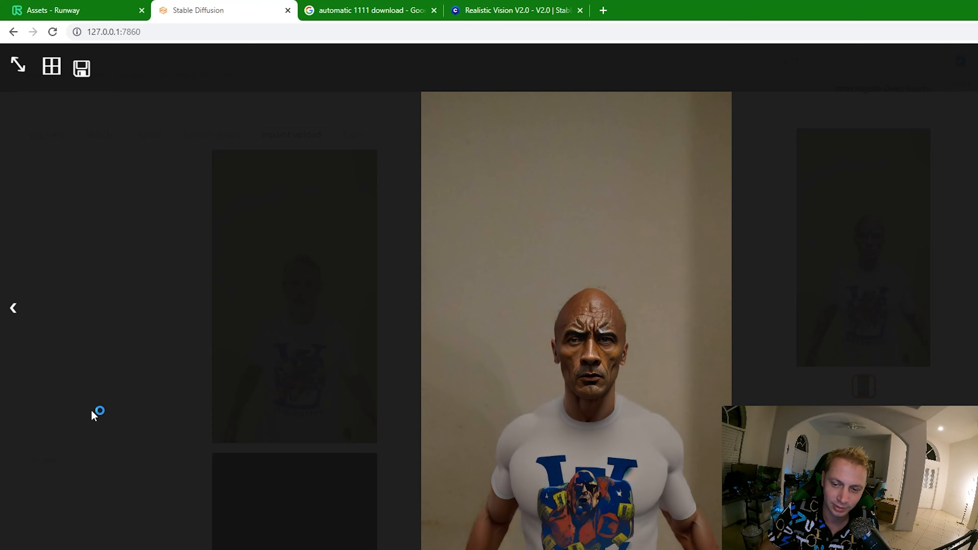
left_click(162, 359)
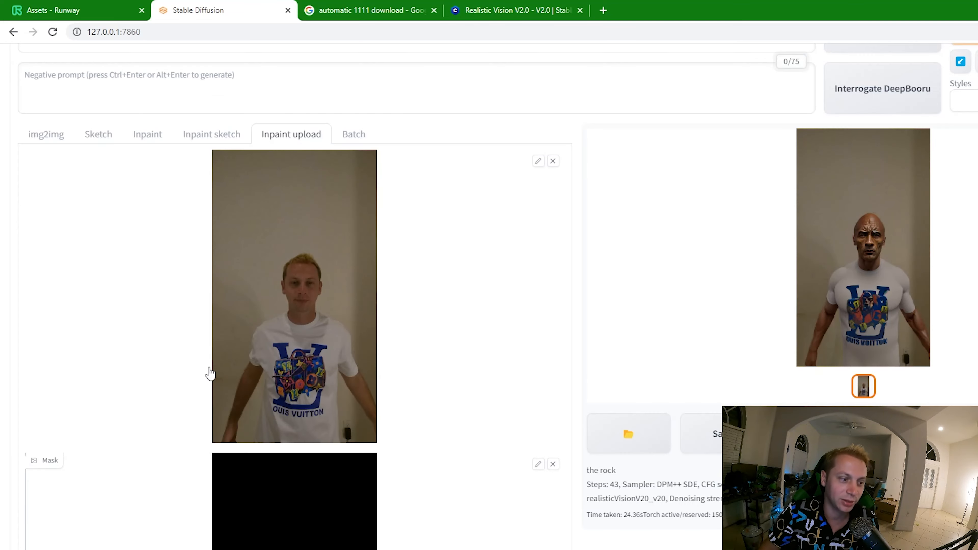
scroll(528, 393, "up", 2)
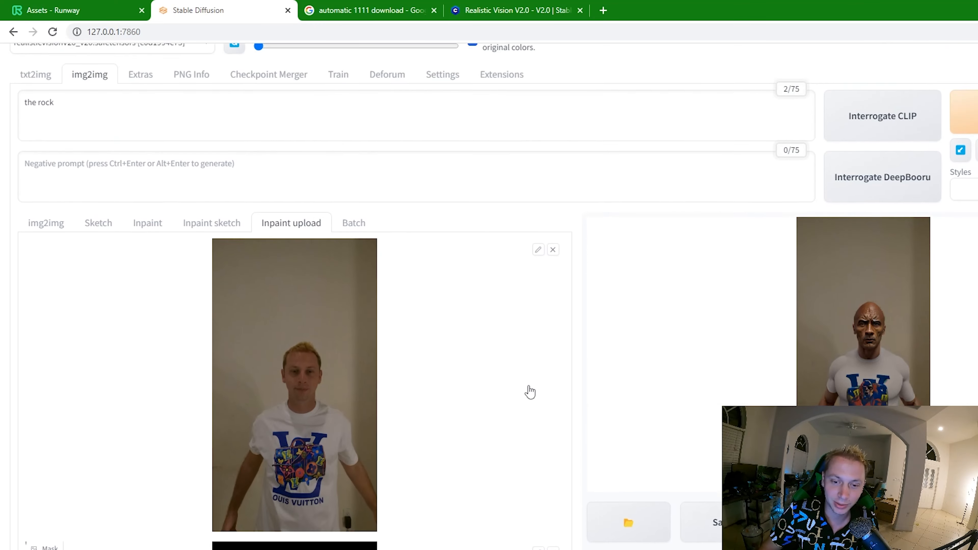
scroll(530, 389, "down", 3)
scroll(498, 415, "up", 4)
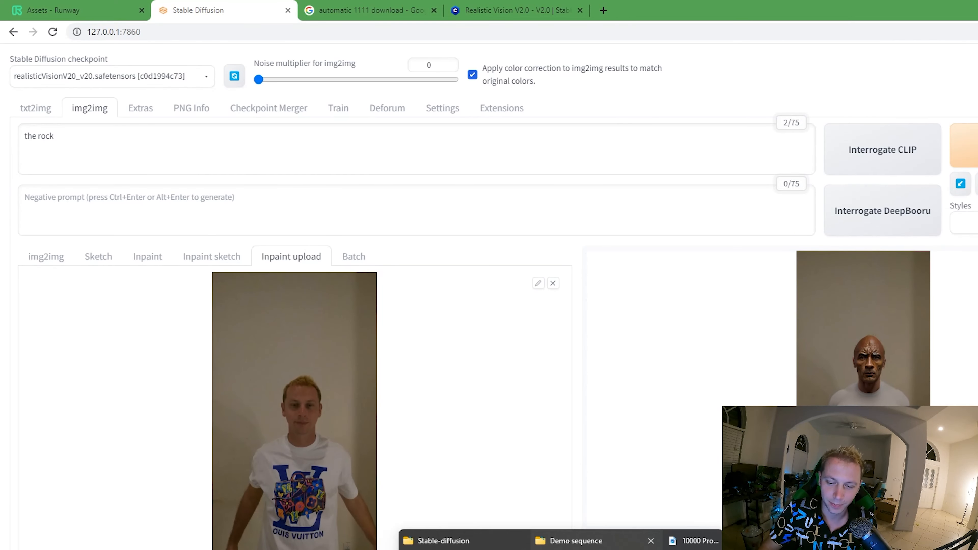
- Switch to the Demo sequence folder in File Explorer and look through the video's PNG frames
left_click(575, 540)
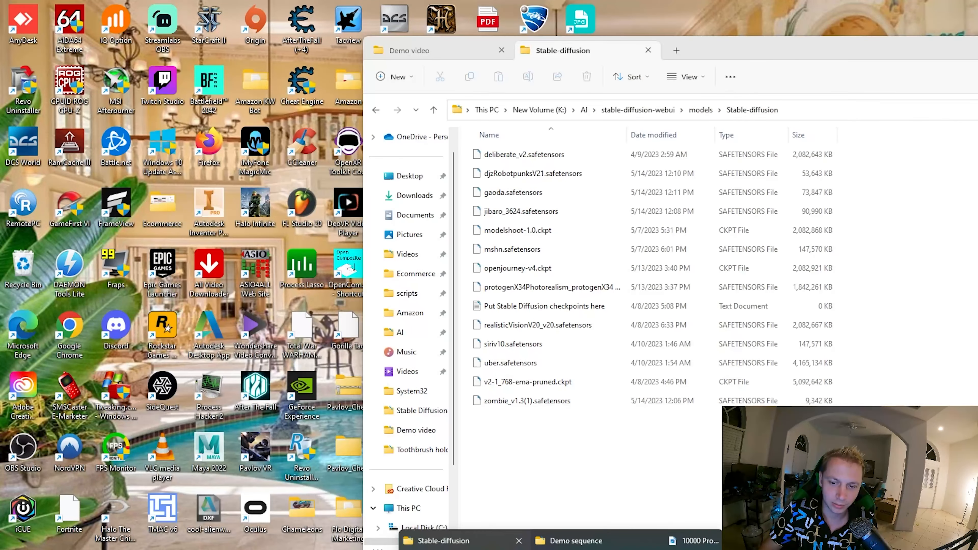
left_click(575, 541)
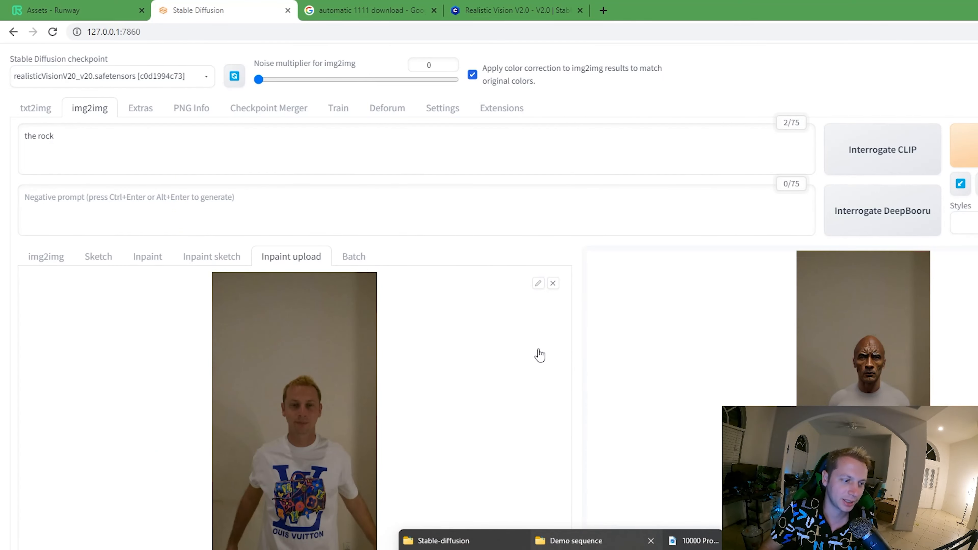
left_click(575, 541)
left_click(576, 540)
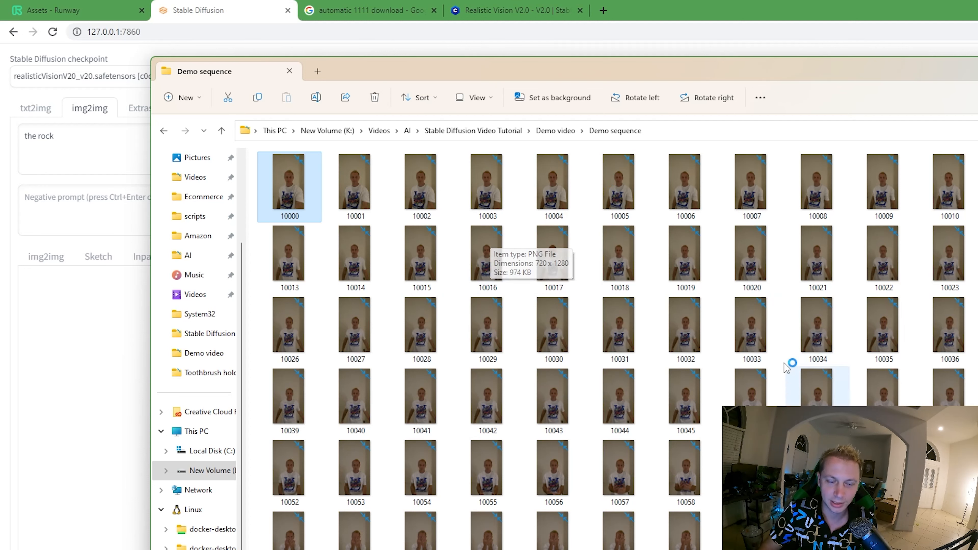
scroll(534, 399, "down", 10)
scroll(533, 400, "up", 10)
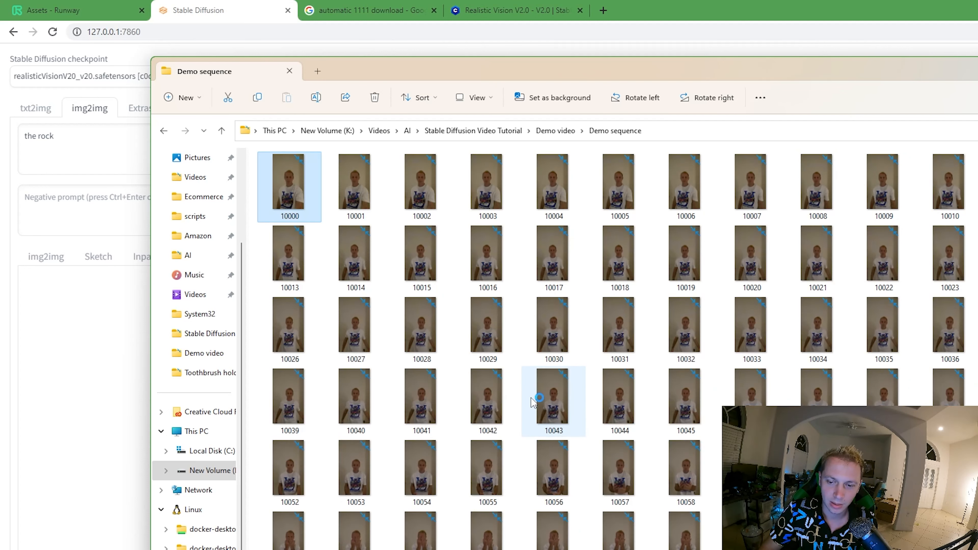
- Open the GX011751 video from the Demo video folder in VLC media player and watch the source footage
left_click(558, 131)
left_click(325, 233)
left_click(308, 215)
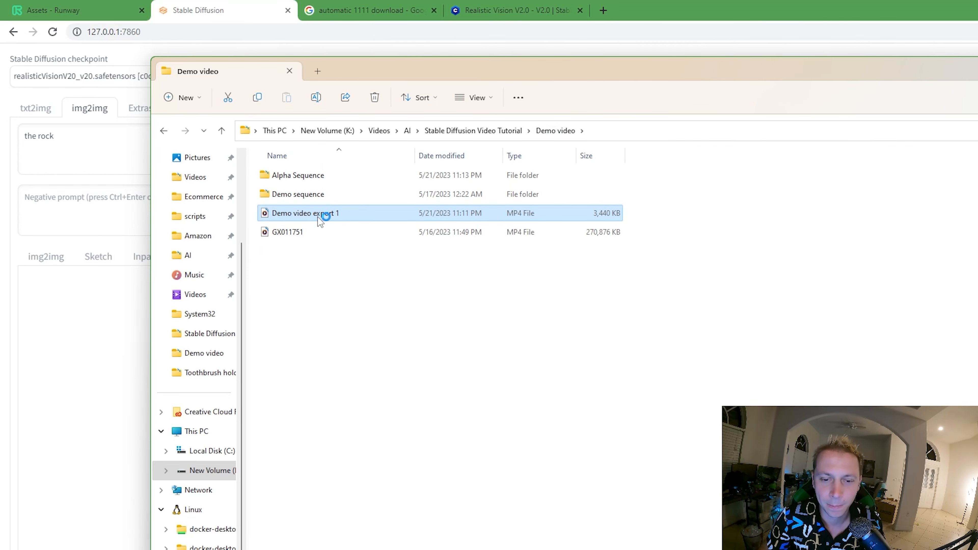
right_click(298, 230)
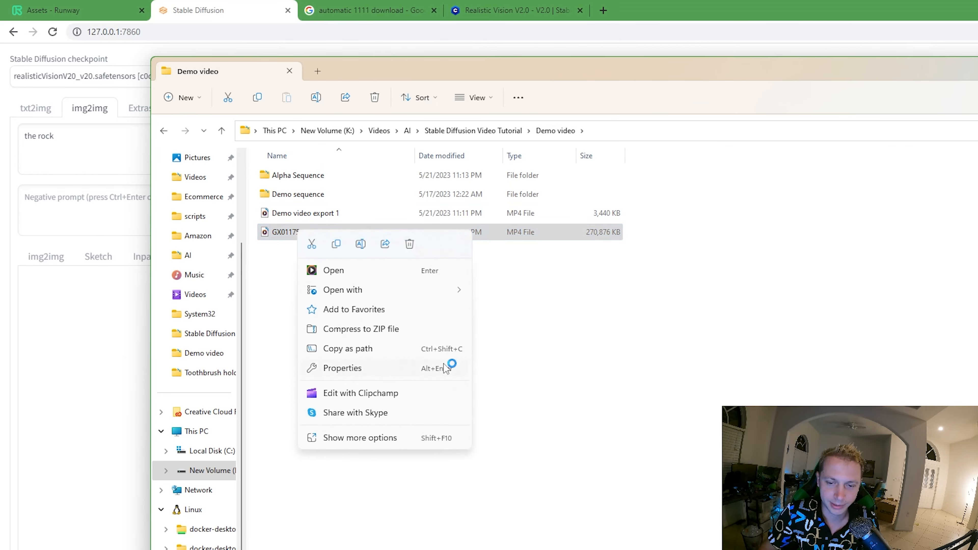
mouse_move(428, 289)
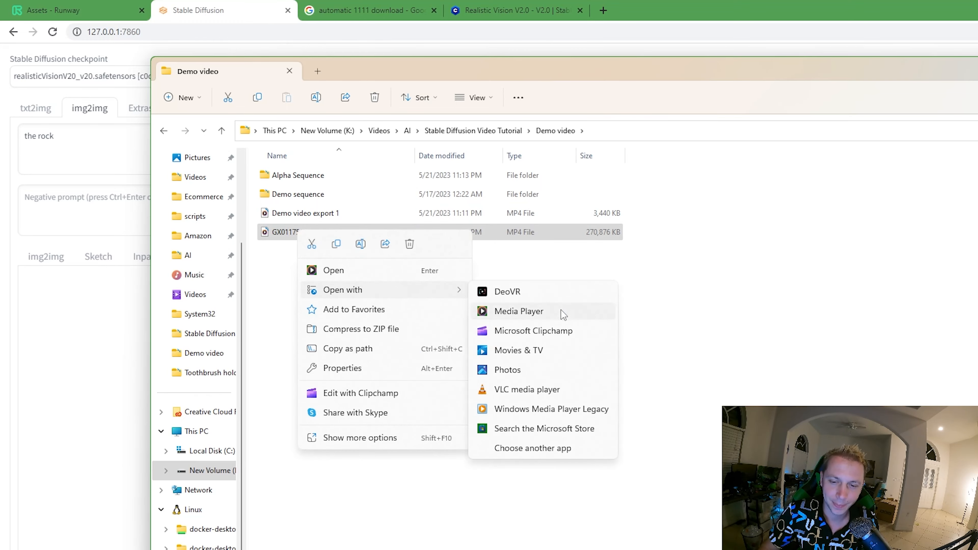
left_click(524, 390)
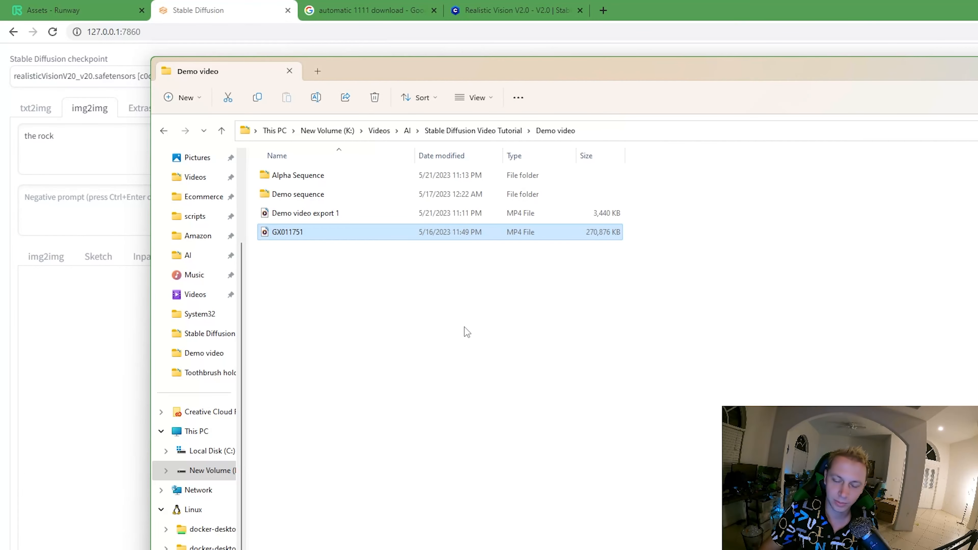
left_click_drag(474, 430, 370, 366)
left_click_drag(529, 433, 551, 453)
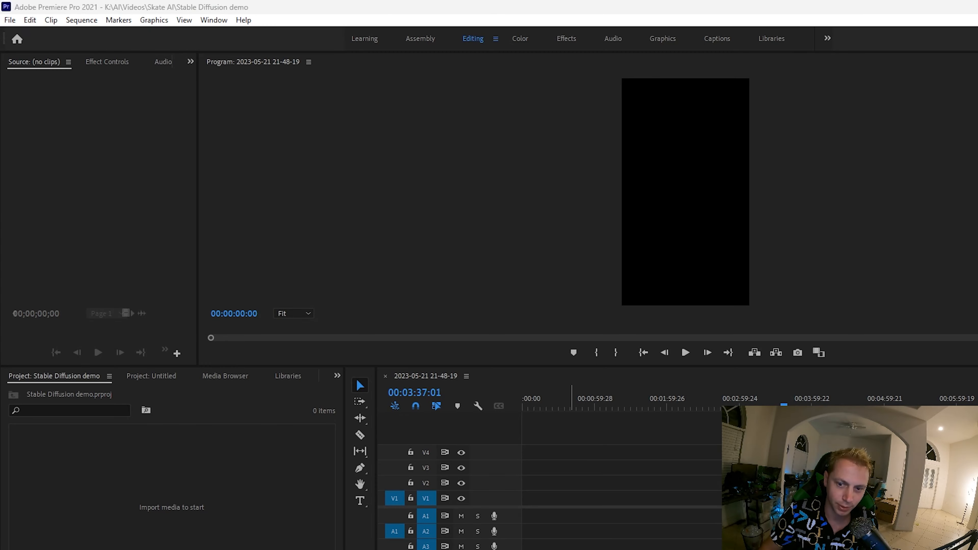
- In Premiere Pro, place GX011751 from the Demo video folder on track V2 at the sequence start, changing the sequence settings to match the clip
left_click(585, 259)
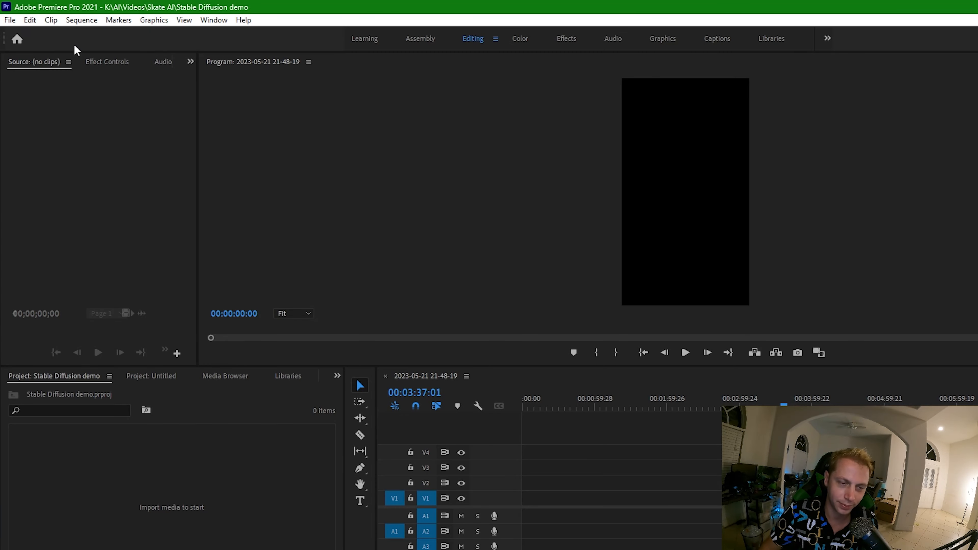
left_click(596, 549)
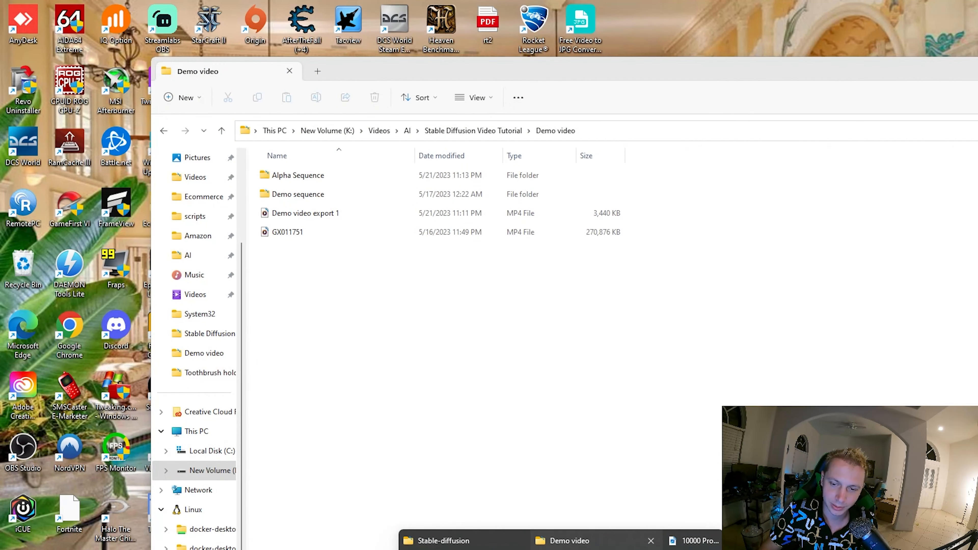
left_click(593, 547)
left_click_drag(470, 69, 940, 111)
left_click(743, 248)
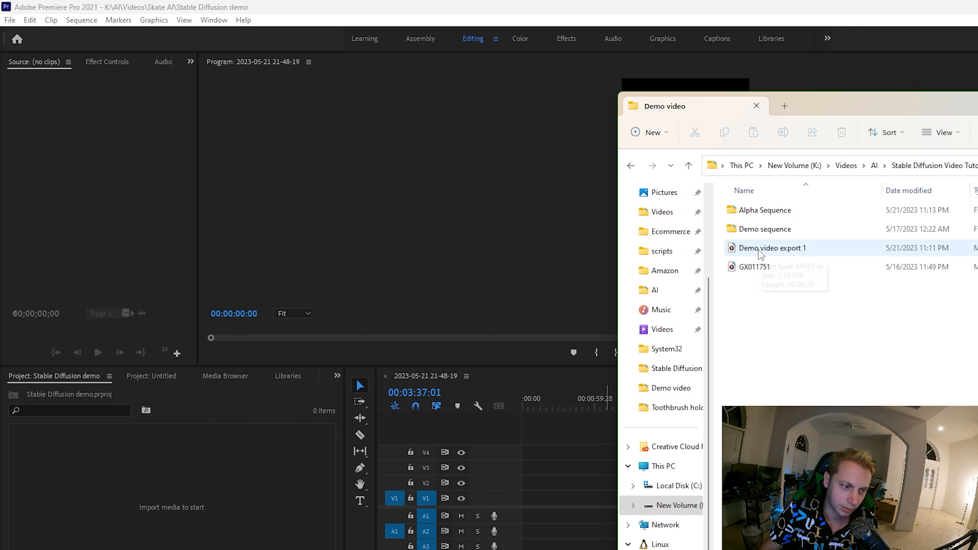
double_click(755, 229)
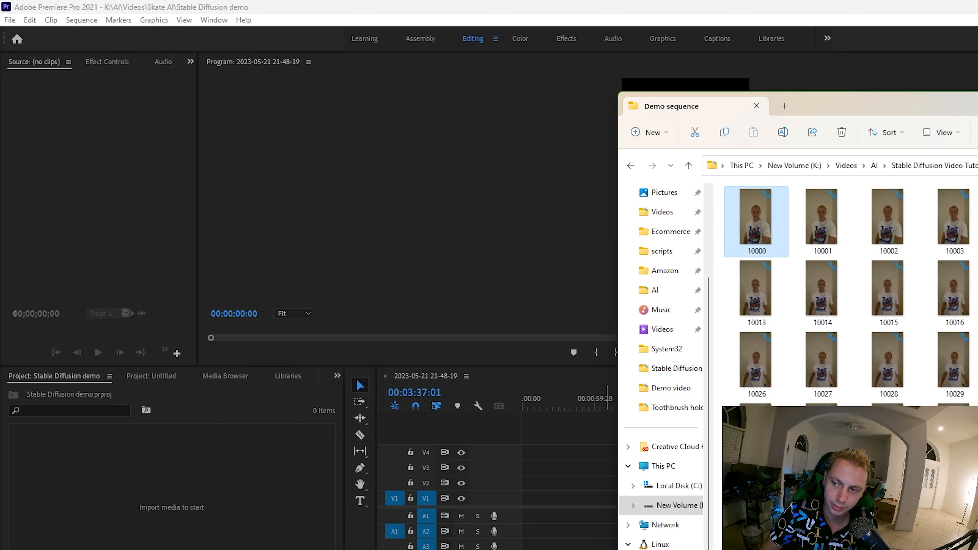
key("alt+Left")
left_click_drag(765, 269, 528, 483)
left_click(591, 345)
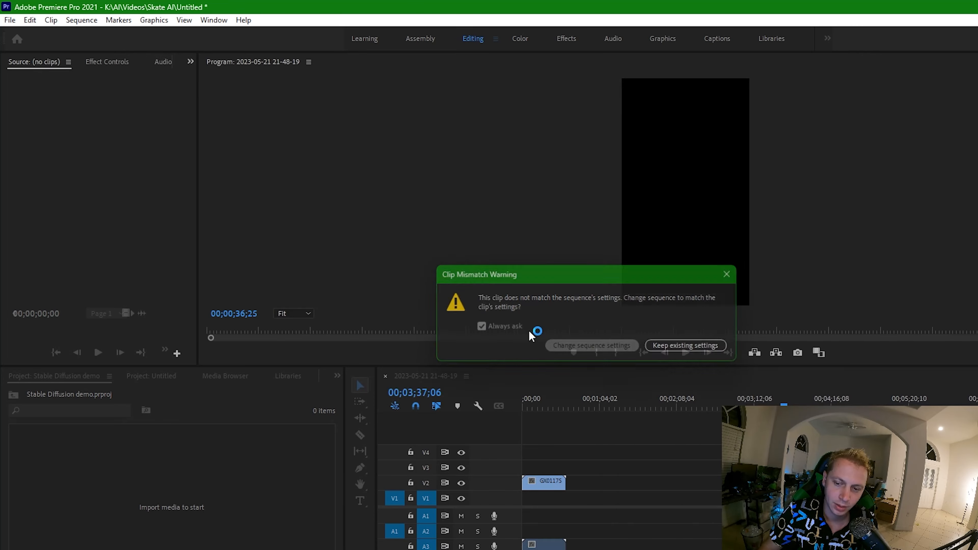
mouse_move(528, 405)
left_mouse_down()
mouse_move(547, 405)
mouse_move(538, 405)
left_mouse_up()
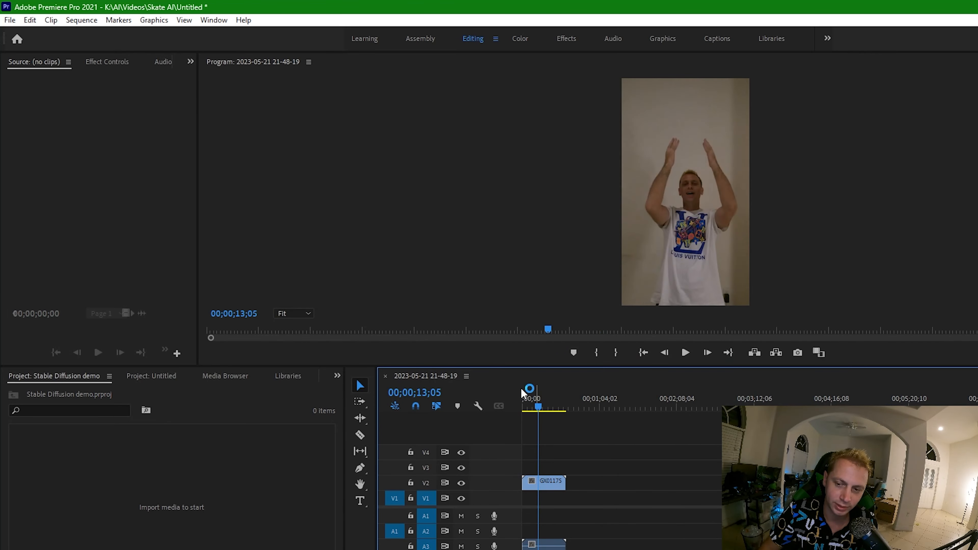
- Open the sequence's media export settings and review the PNG format and PNG Sequence with Alpha preset
left_click(10, 19)
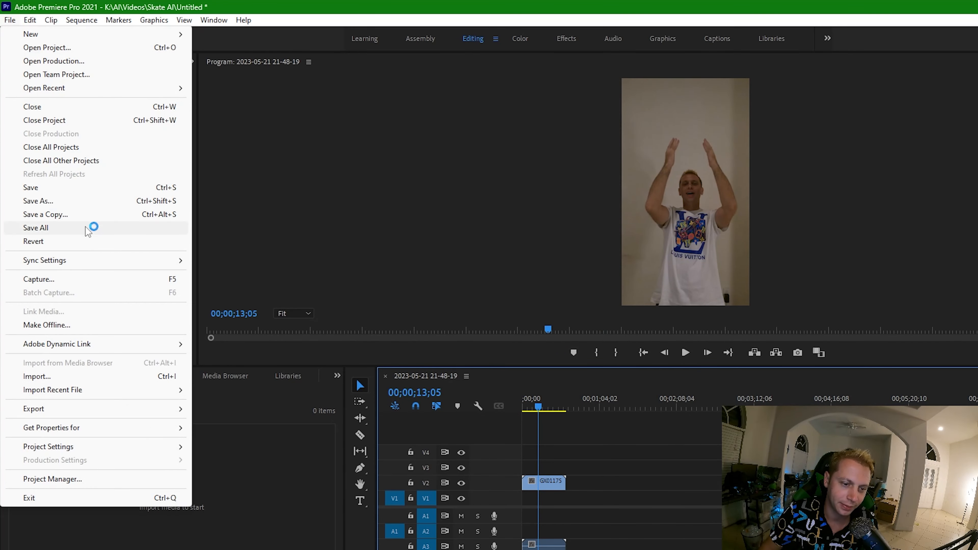
mouse_move(80, 415)
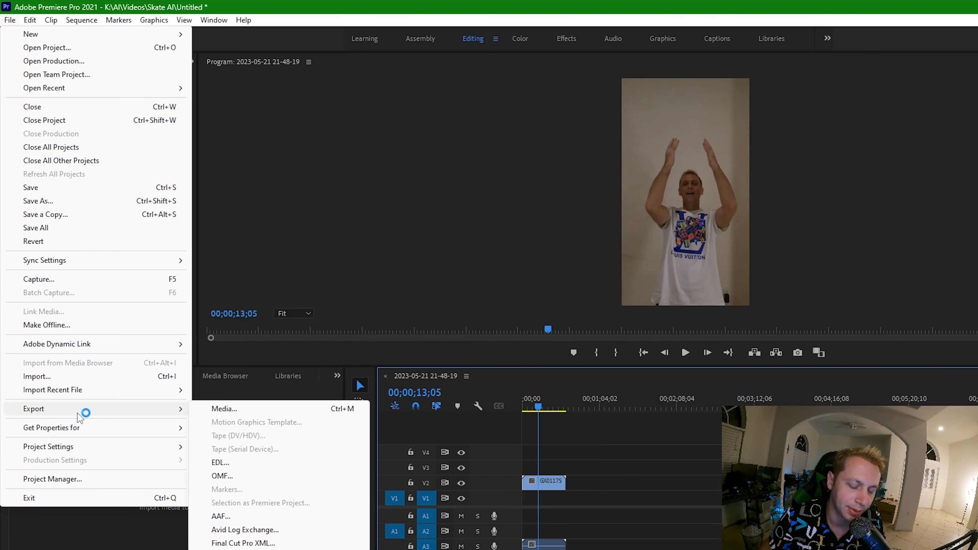
left_click(231, 409)
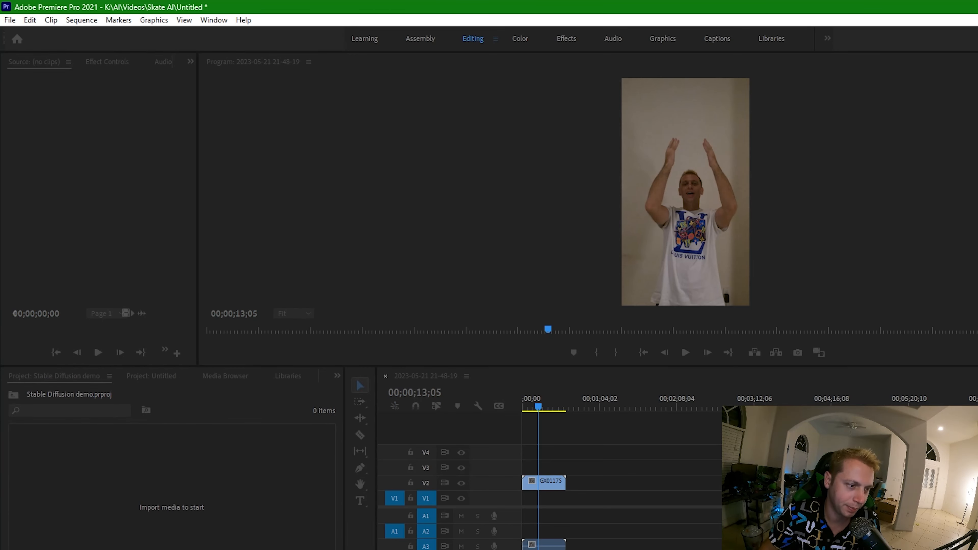
left_click_drag(343, 164, 746, 76)
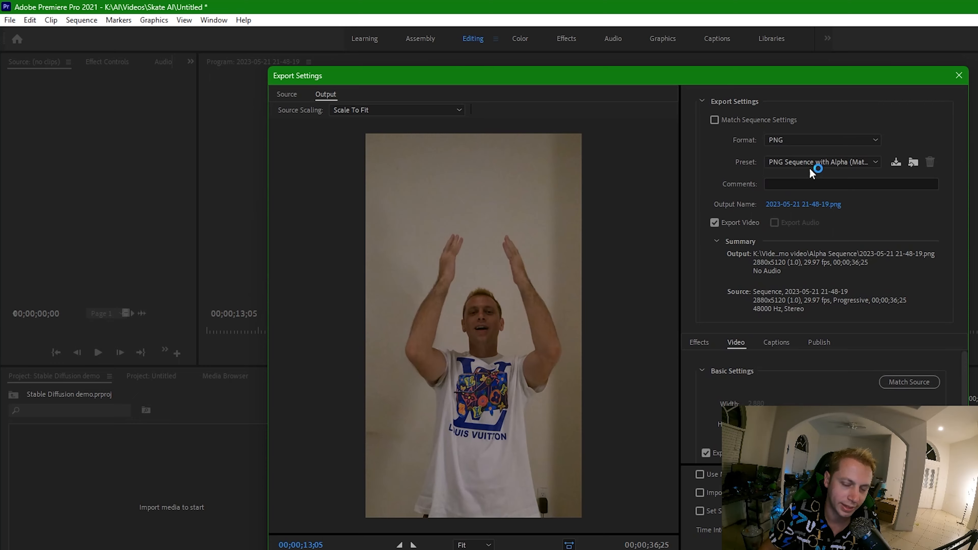
- Try naming the PNG export 1 in the Demo sequence folder, and leave the export settings without exporting
left_click(804, 205)
type("1")
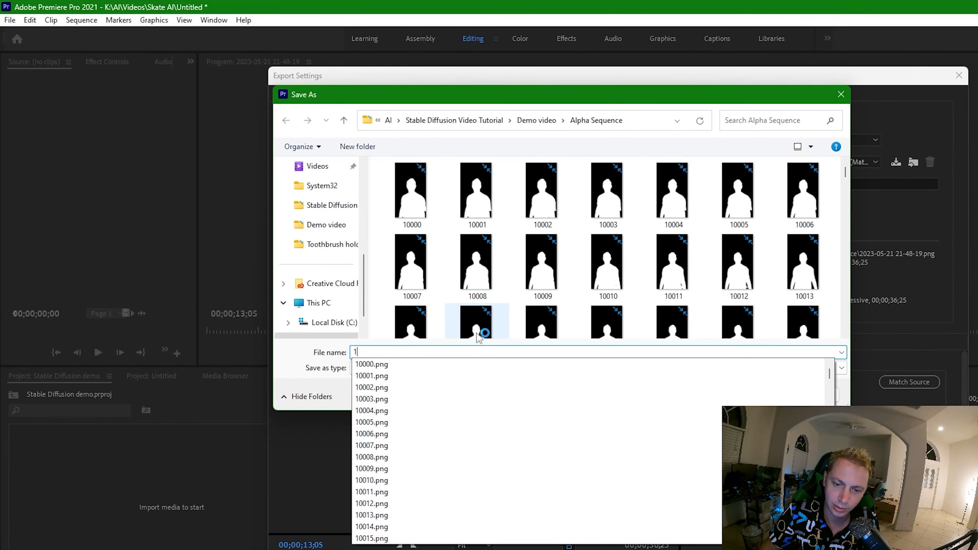
left_click(536, 121)
double_click(476, 192)
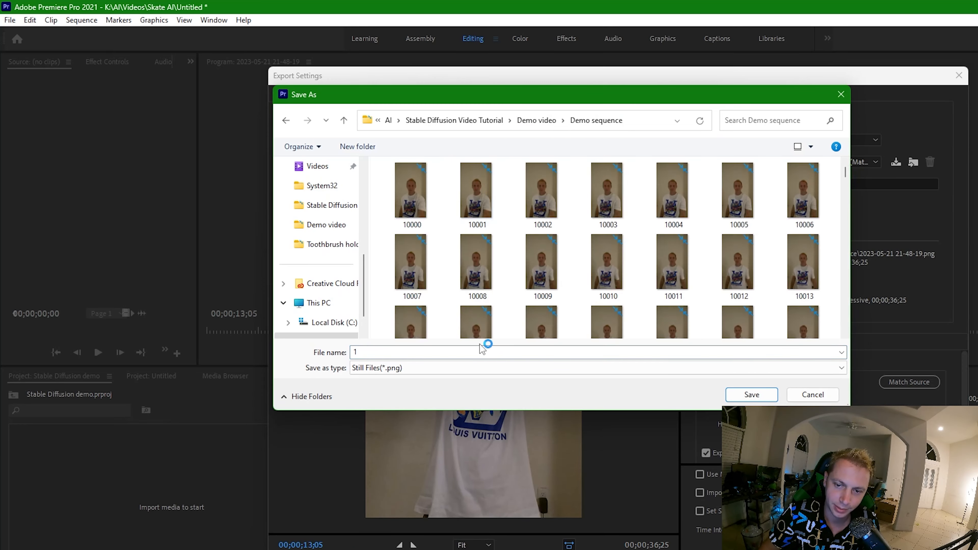
left_click(811, 395)
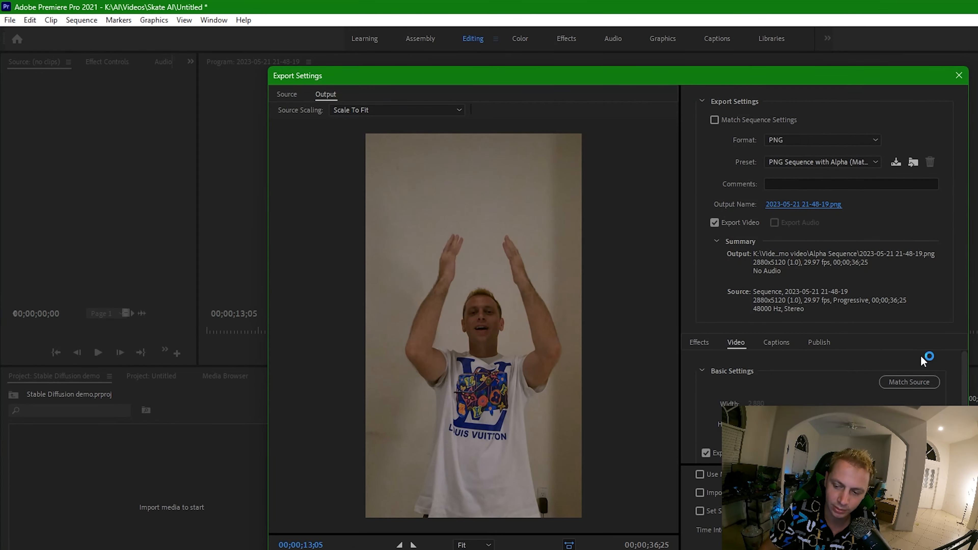
left_click(959, 76)
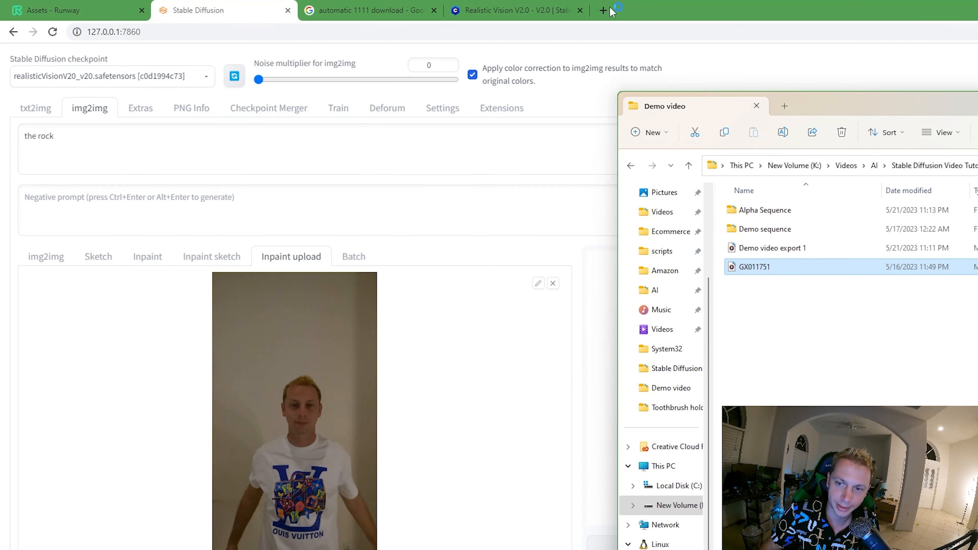
- Search Google in a new browser tab for "mp4 to frames online free" and look through the converter results
left_click(610, 10)
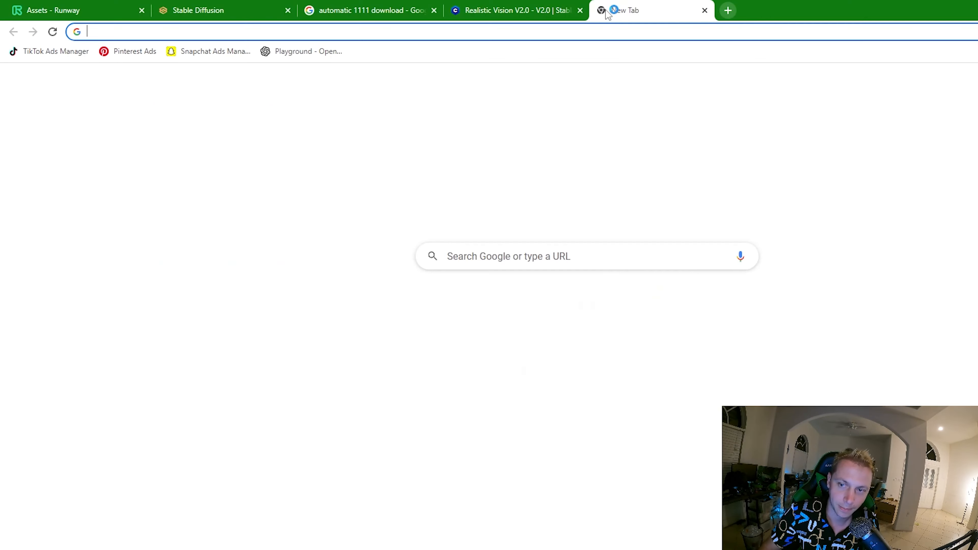
type("mp4 to ")
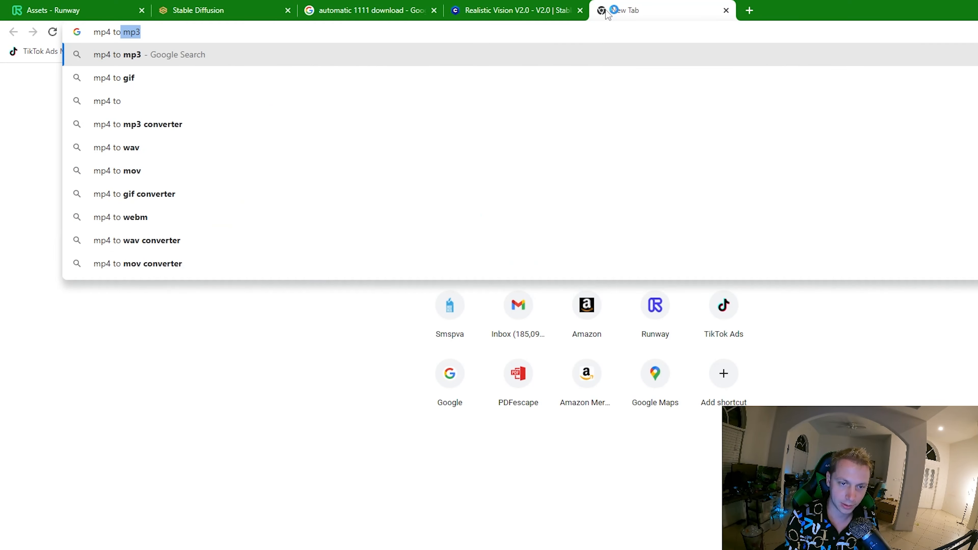
type("frames online free")
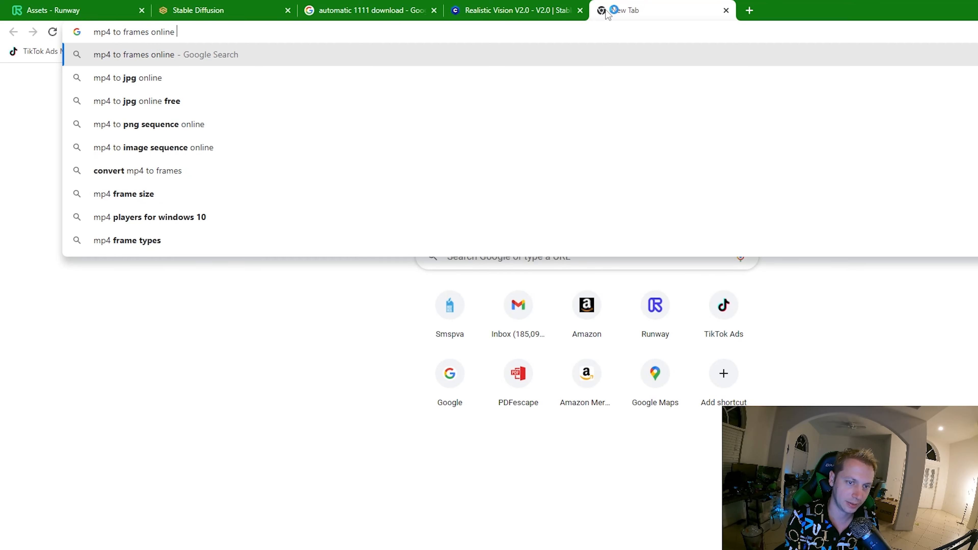
key("Return")
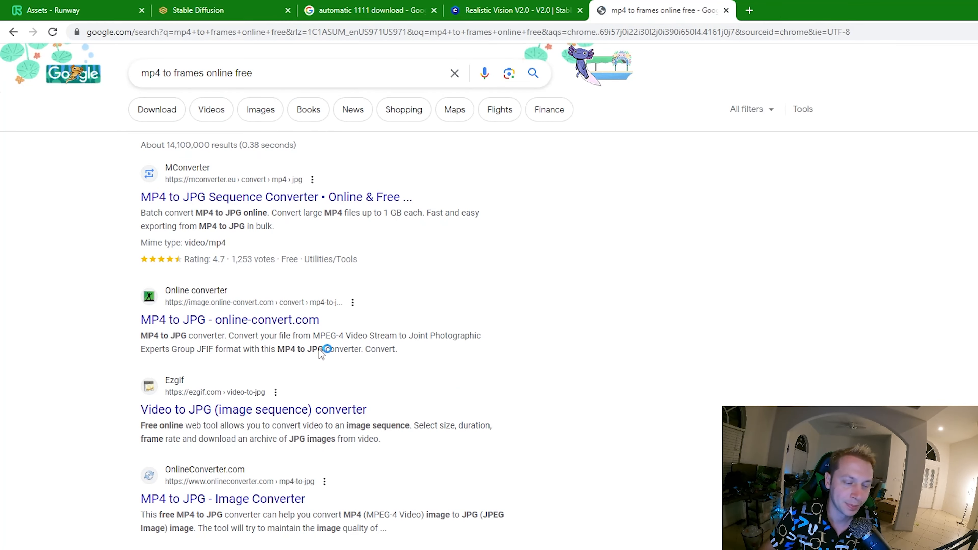
scroll(387, 370, "down", 5)
scroll(375, 375, "up", 5)
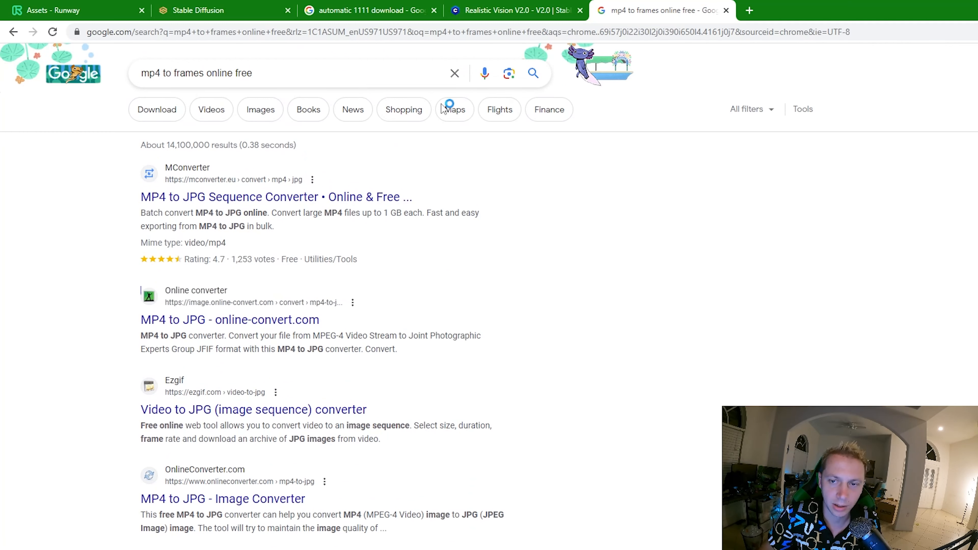
- Switch to the Runway site and delete the GX011751 project from the projects list
left_click(66, 8)
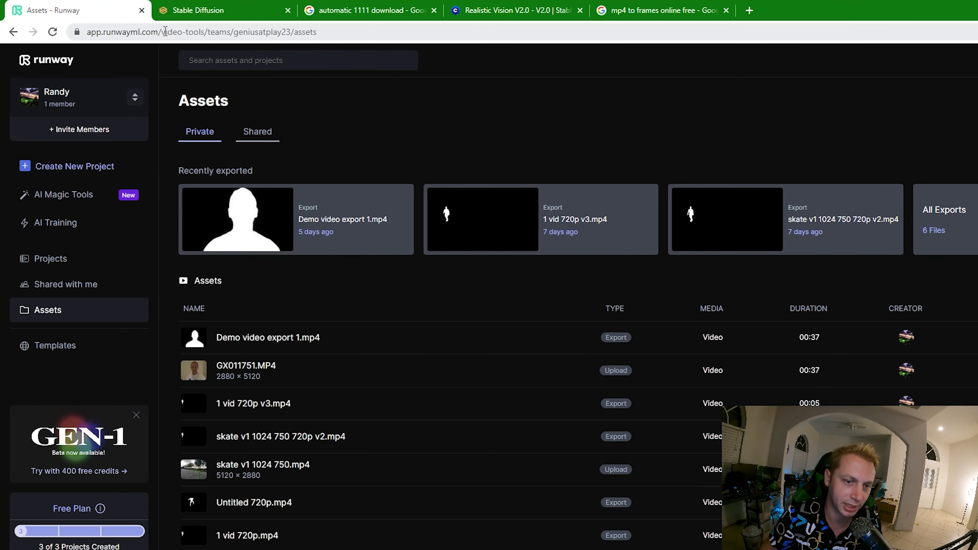
left_click_drag(165, 31, 83, 32)
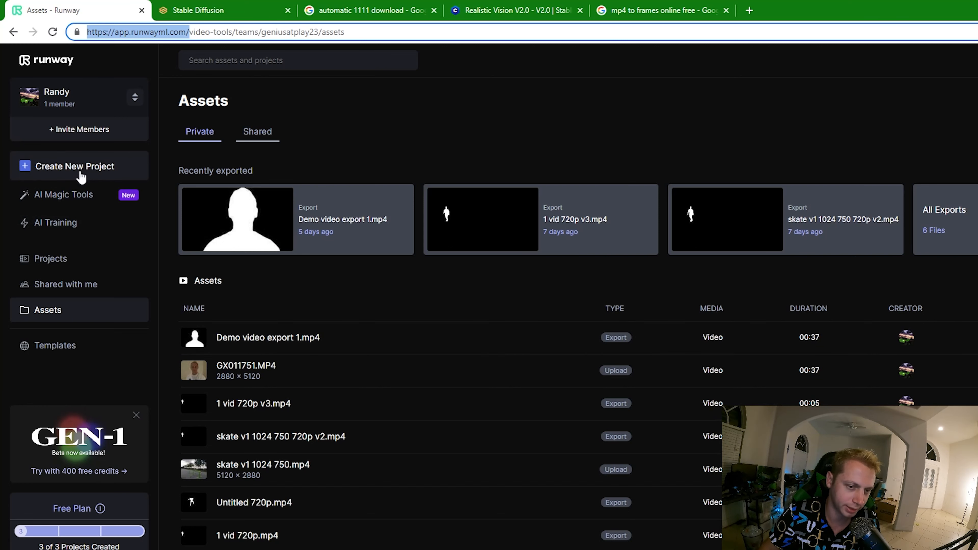
left_click(77, 260)
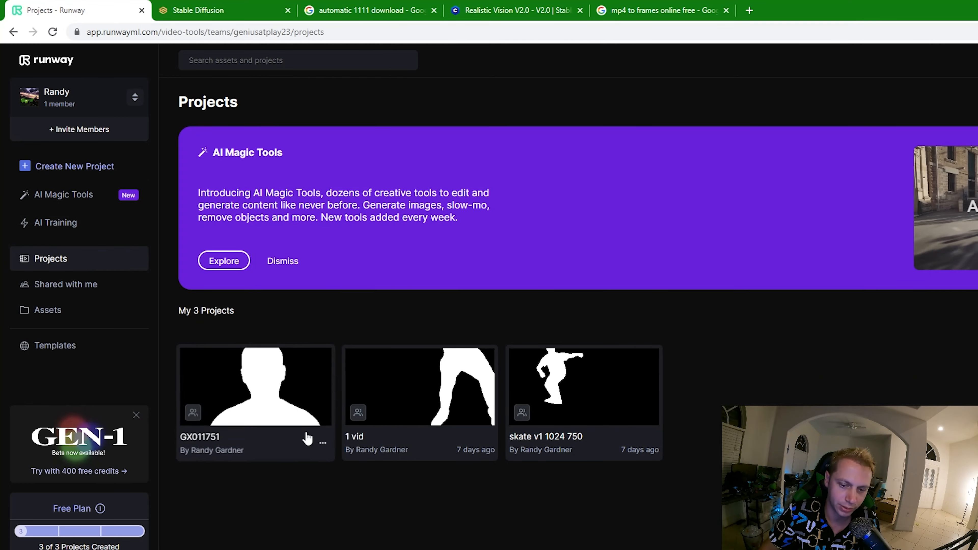
left_click(324, 444)
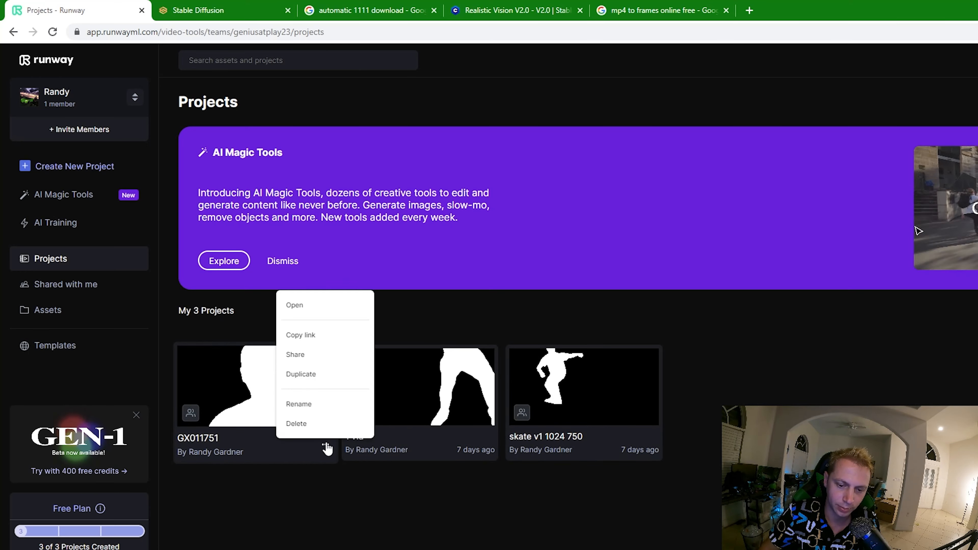
left_click(320, 425)
left_click(641, 353)
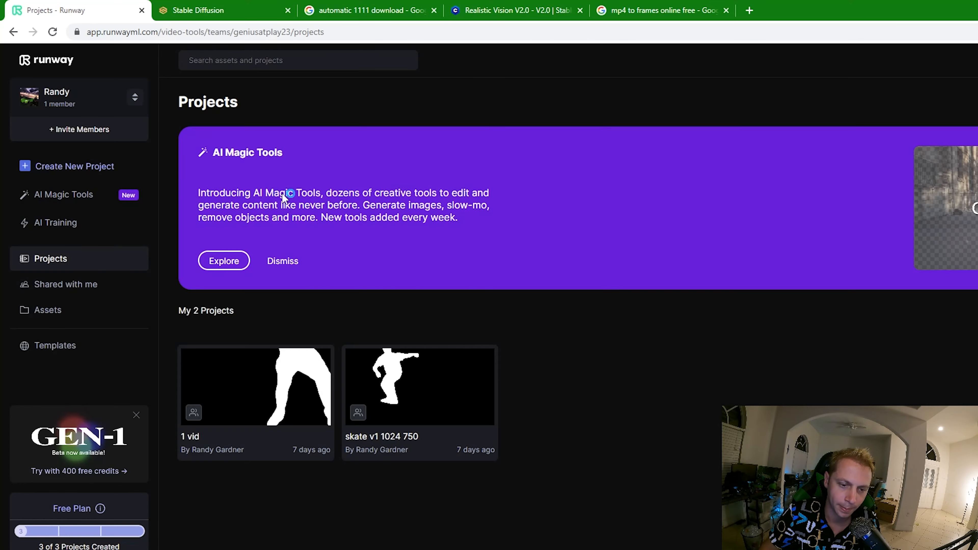
- Create a Green Screen project and add the GX011751.MP4 asset to its timeline
left_click(54, 166)
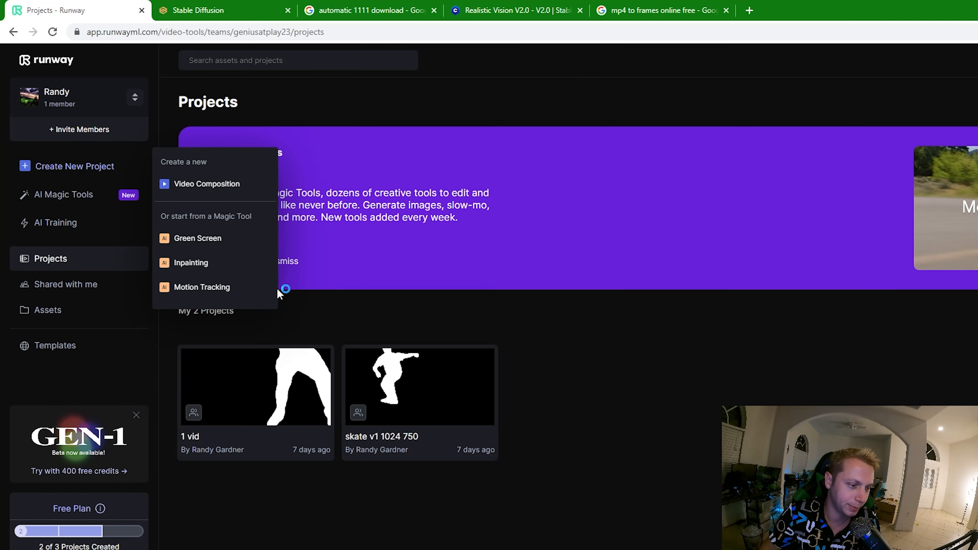
left_click(224, 238)
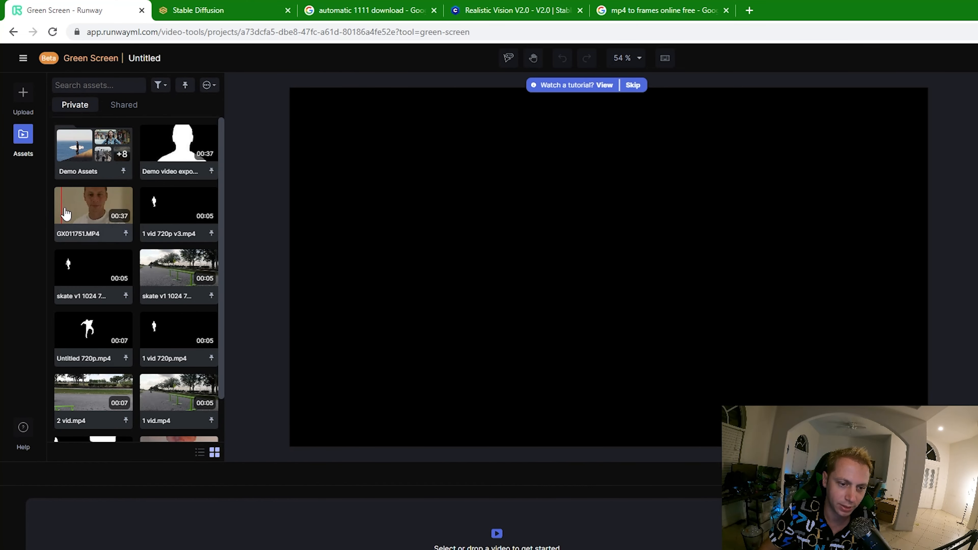
left_click_drag(87, 210, 327, 532)
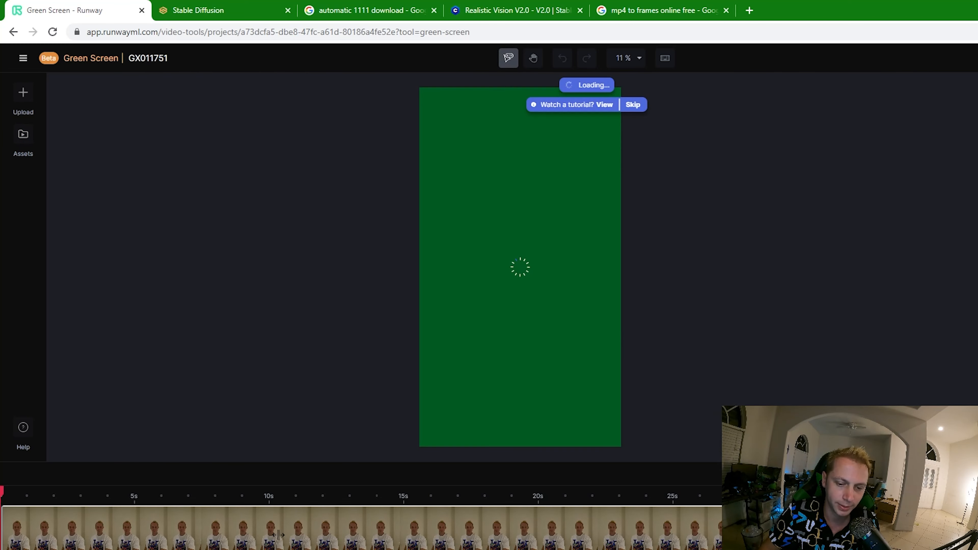
- Mark the man's head as the subject to mask at 00:05.23, and move the playhead to 00:01.00
left_click_drag(199, 493, 141, 489)
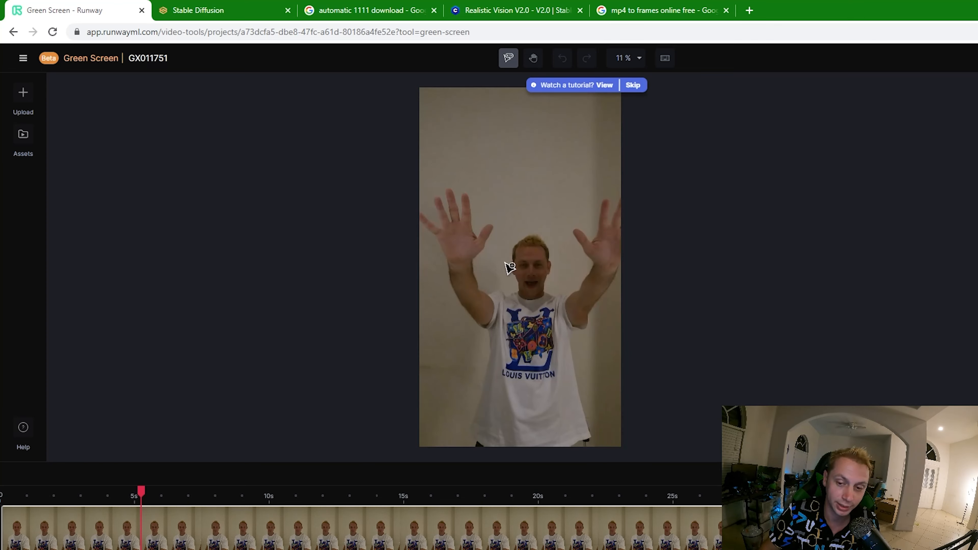
left_click(528, 256)
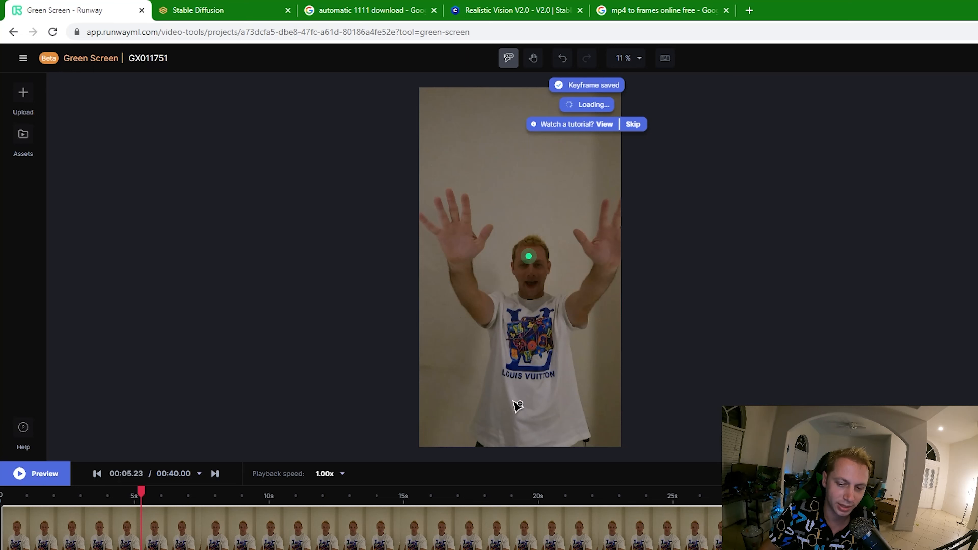
left_click_drag(51, 496, 29, 495)
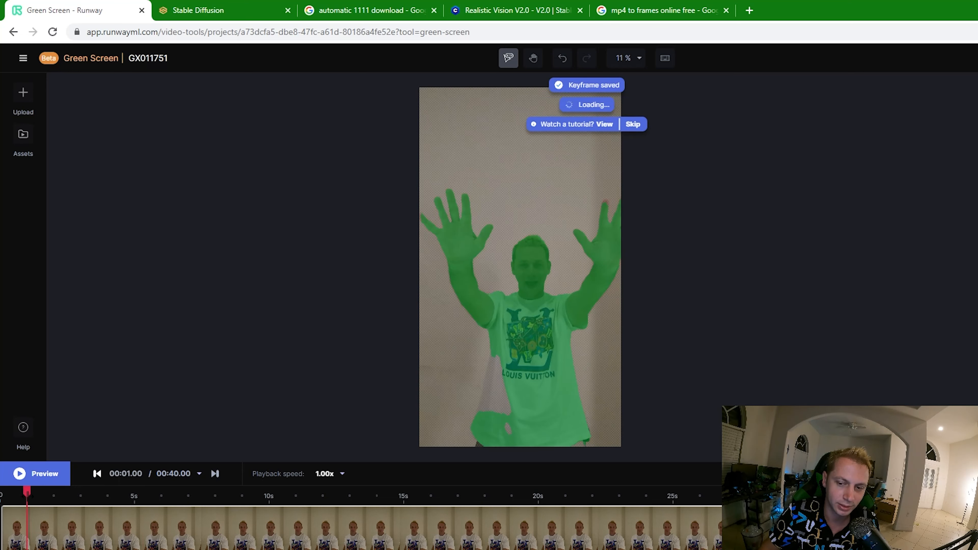
- Check the green mask over the man at 00:07.27, 00:13.31 and 00:16.91 on the timeline
left_click(195, 500)
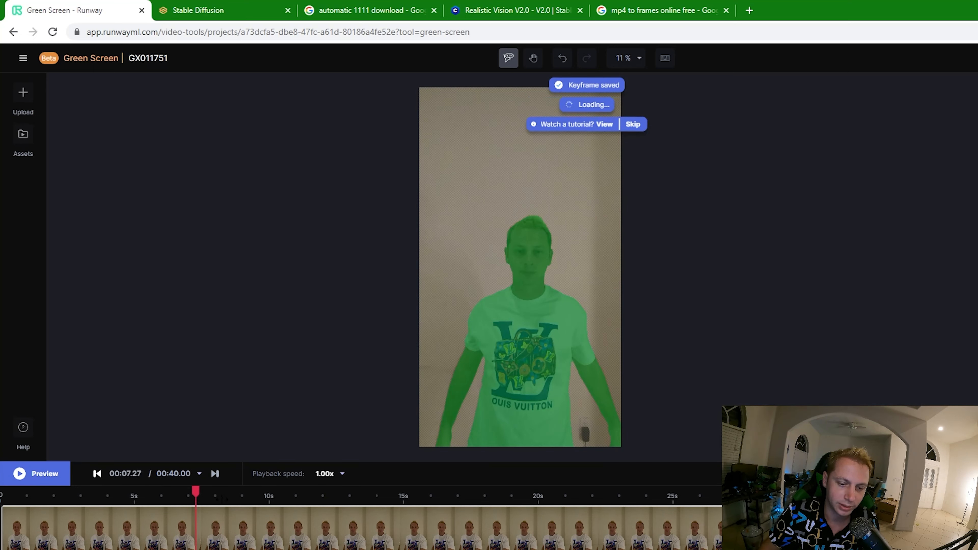
left_click(255, 501)
left_click(358, 506)
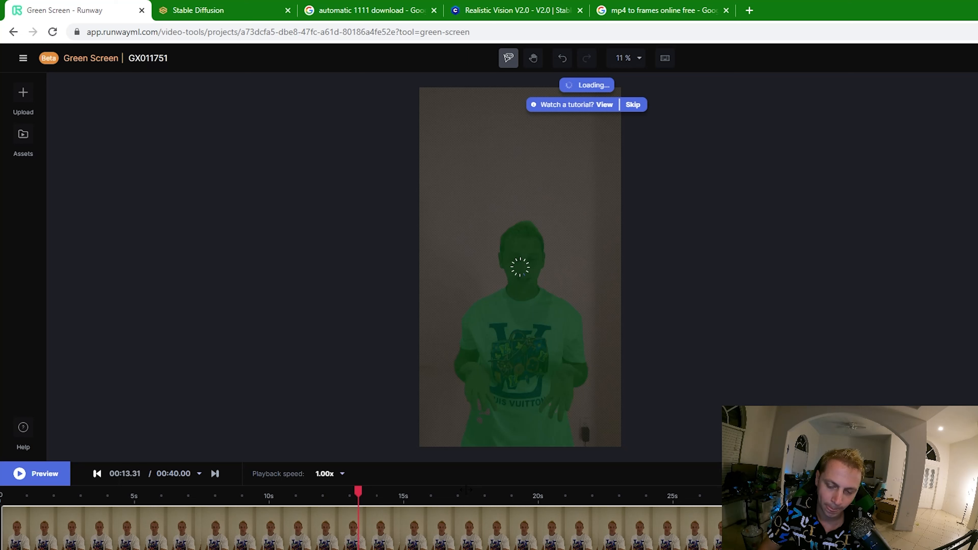
left_click(455, 497)
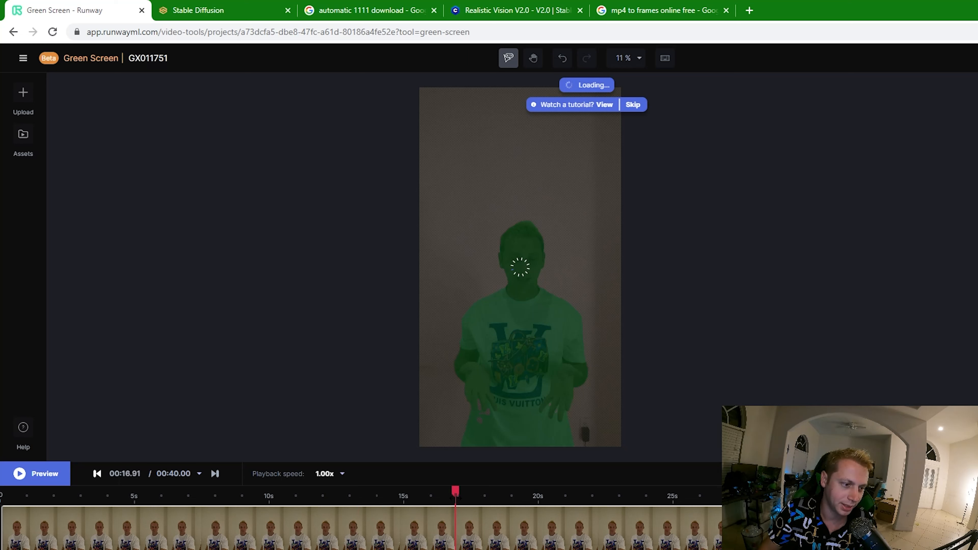
left_click(492, 417)
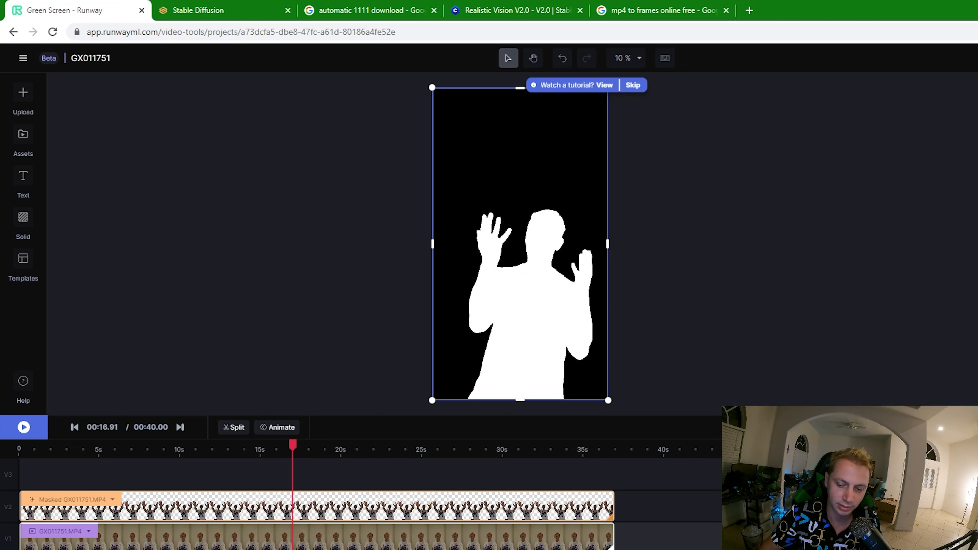
- Switch to the Demo video folder in File Explorer and open its Alpha Sequence folder of mask images
mouse_move(598, 549)
mouse_move(570, 540)
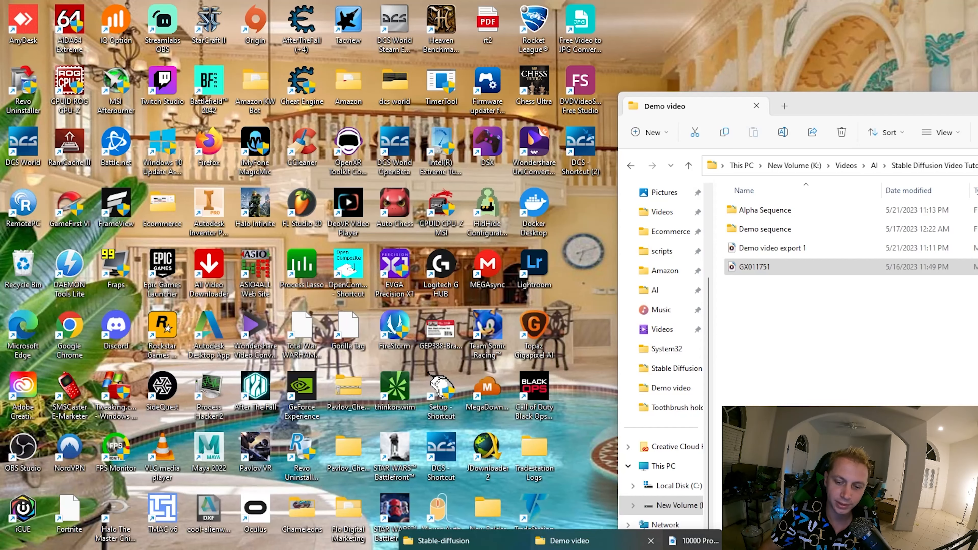
mouse_move(443, 540)
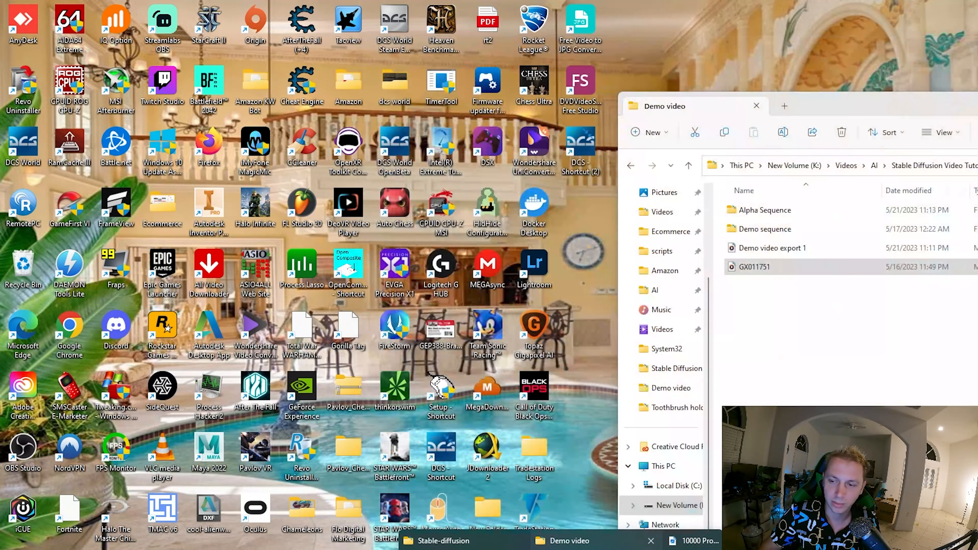
left_click(570, 541)
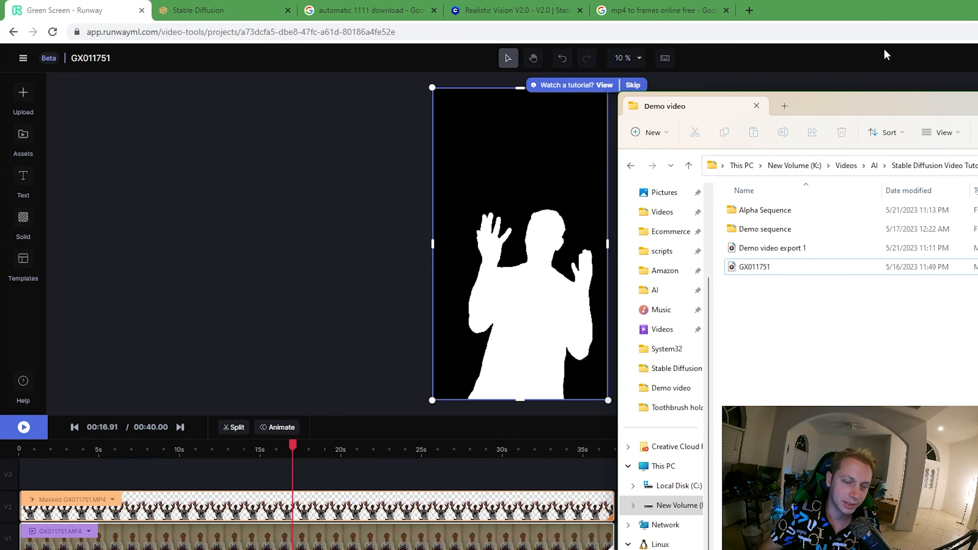
left_click_drag(879, 98, 607, 61)
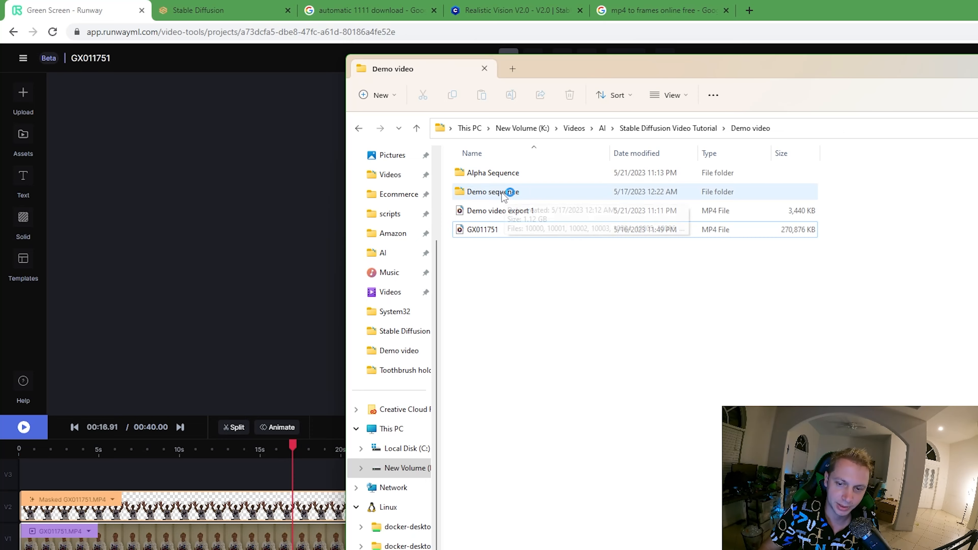
double_click(498, 173)
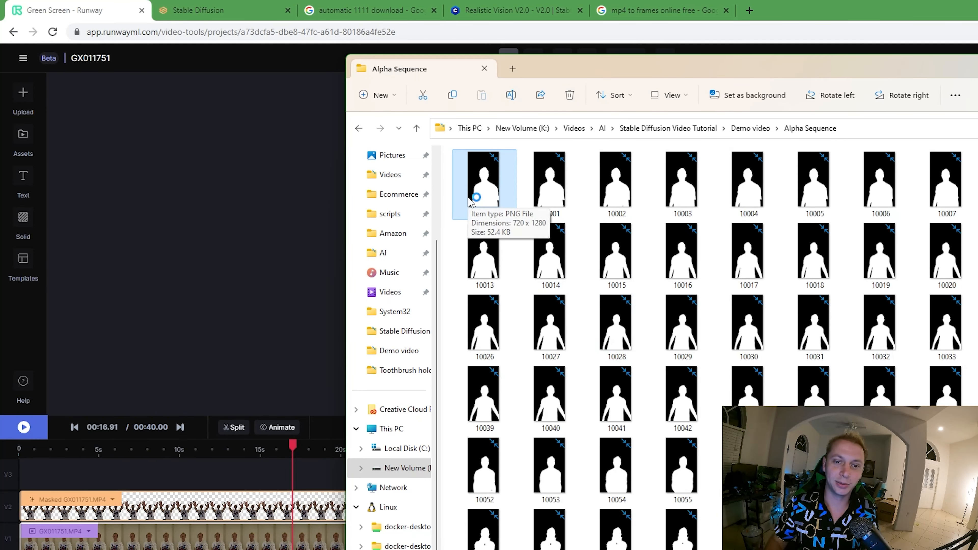
- Switch to the Stable Diffusion page and show the batch processing settings for img2img
left_click(186, 6)
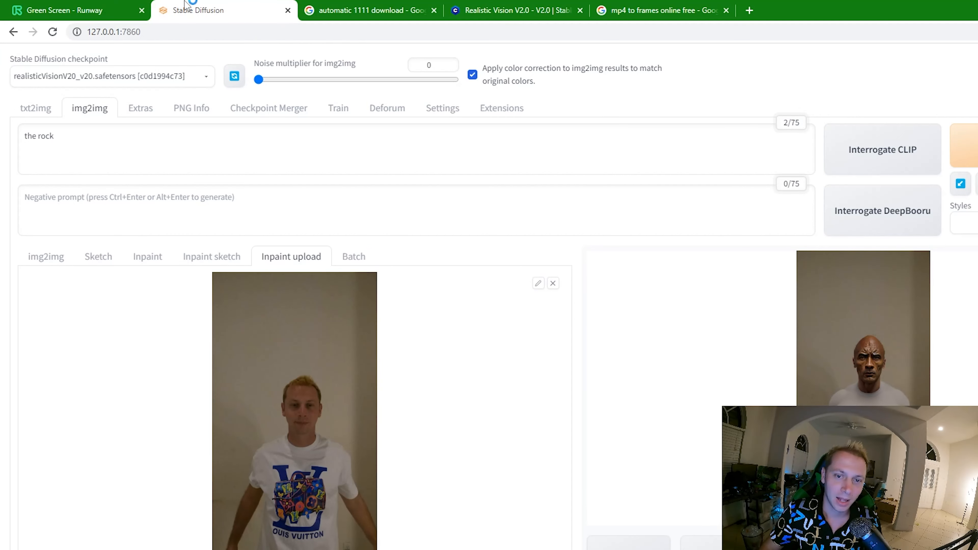
scroll(410, 422, "down", 4)
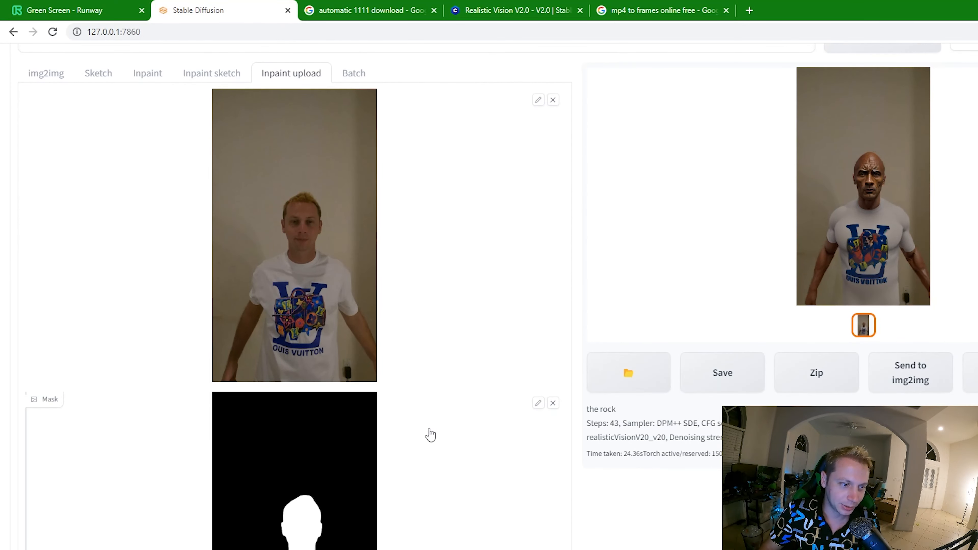
scroll(447, 459, "up", 3)
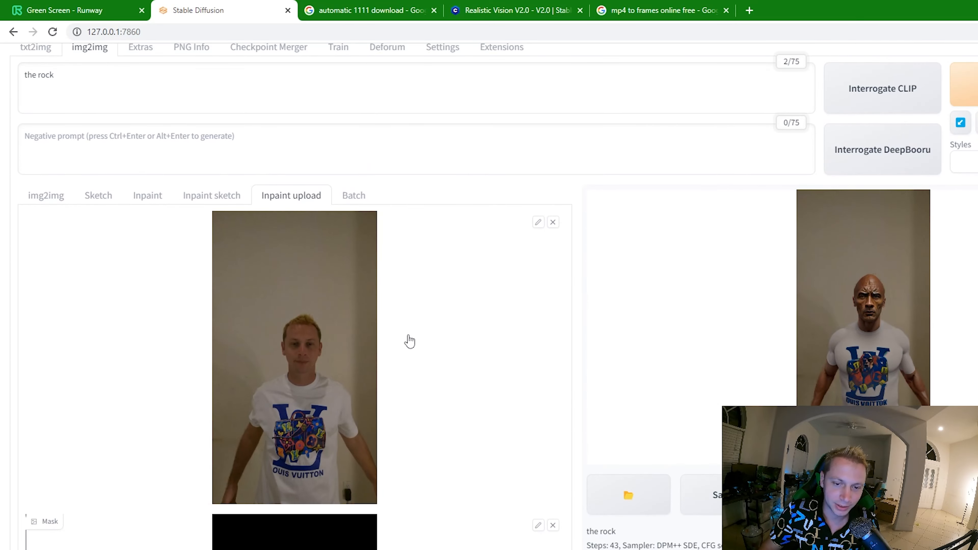
left_click(355, 206)
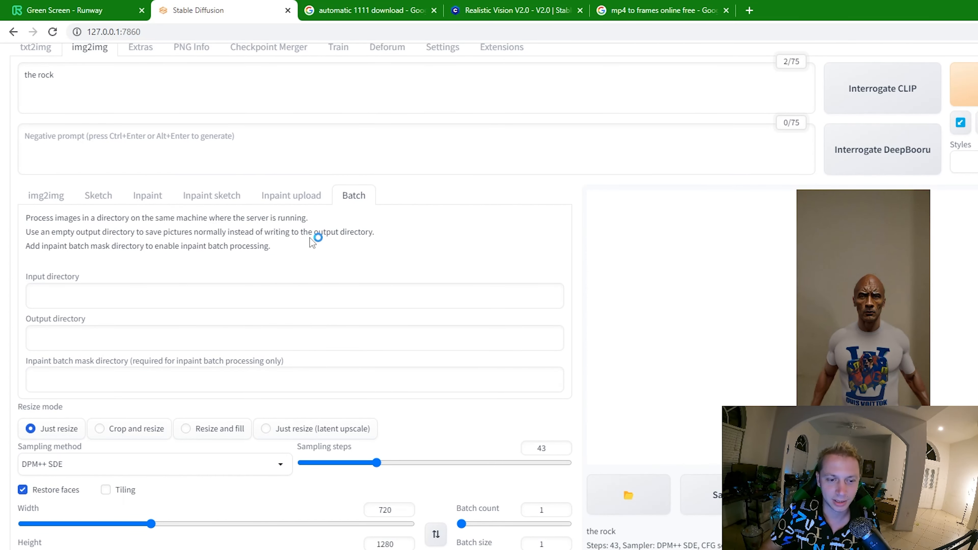
scroll(273, 290, "up", 2)
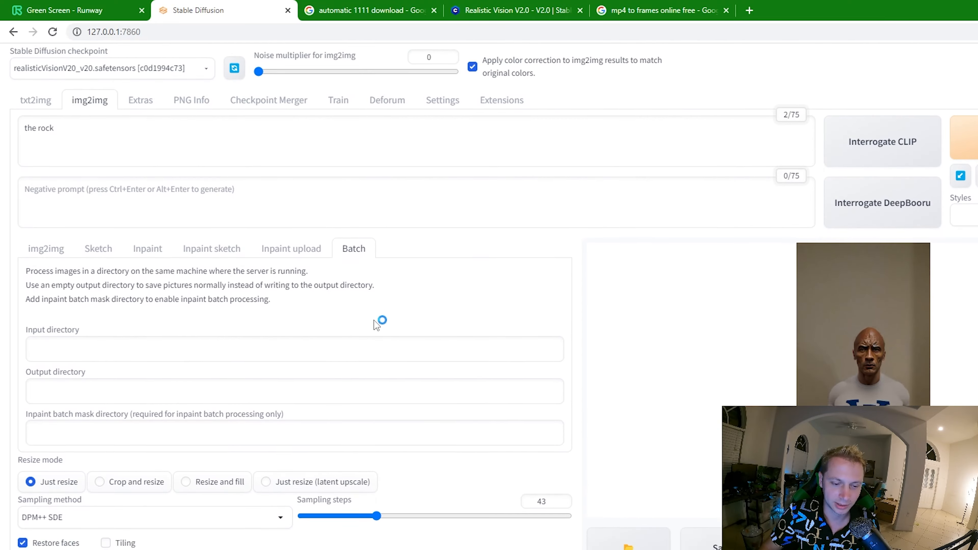
scroll(376, 324, "down", 3)
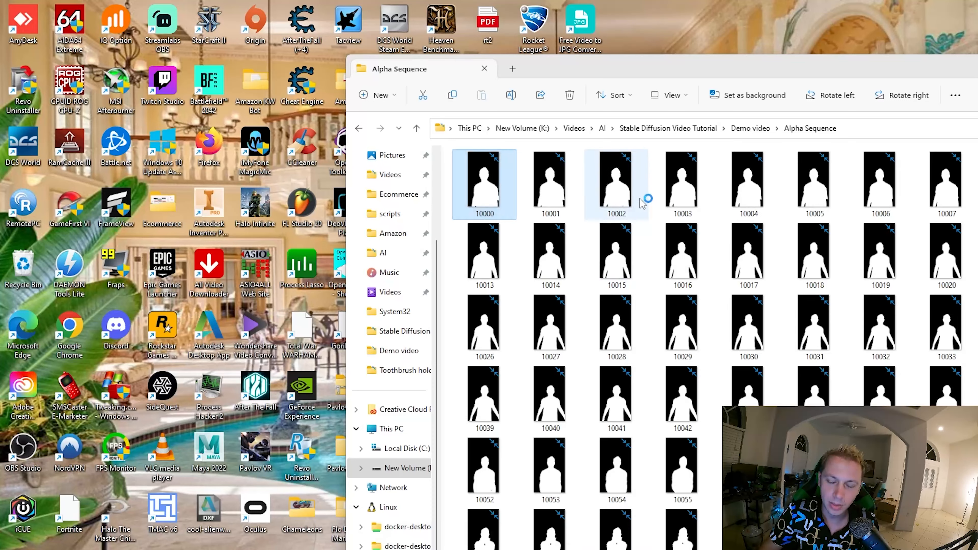
- Set the inpaint batch mask directory to K:\Videos\AI\Stable Diffusion Video Tutorial\Demo video\Alpha Sequence, copying the path from File Explorer
left_click(576, 540)
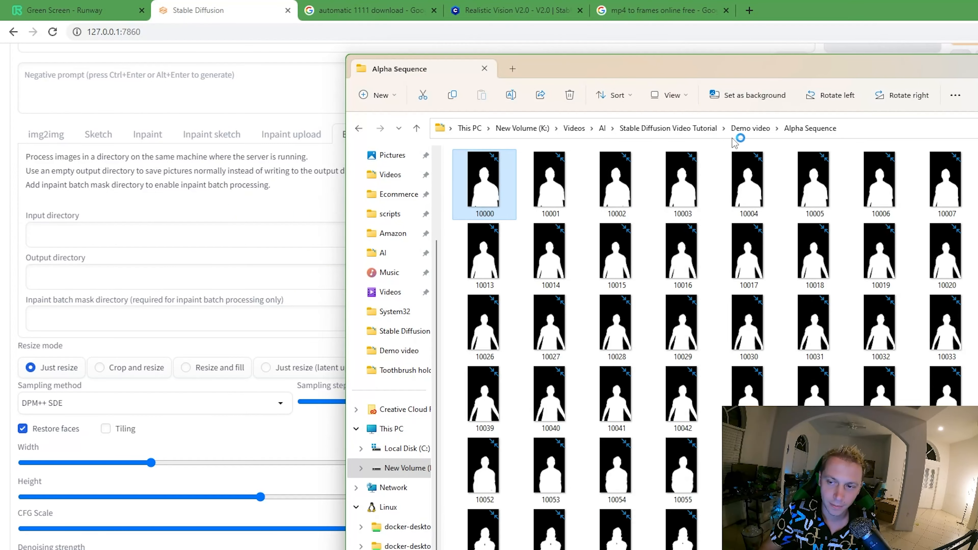
left_click(854, 128)
key("ctrl+c")
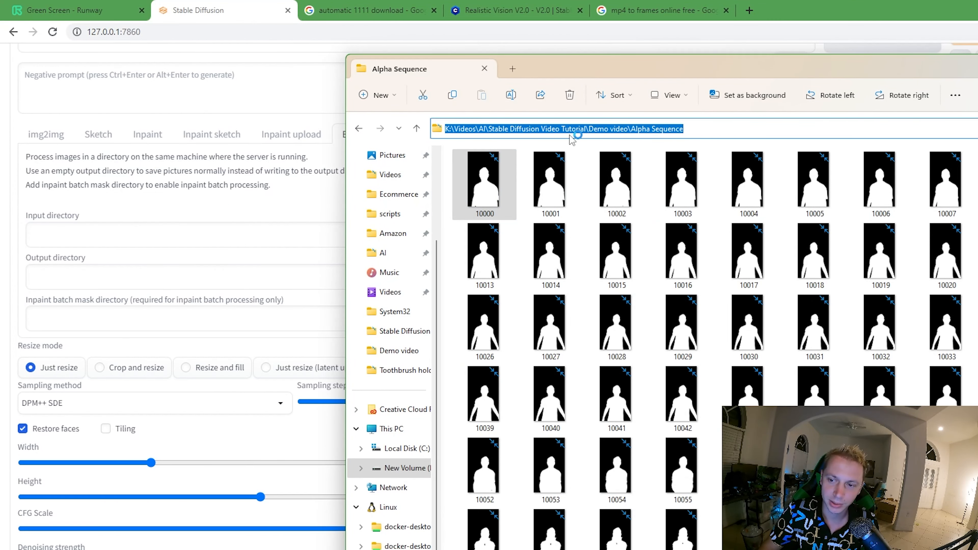
left_click(167, 322)
key("ctrl+v")
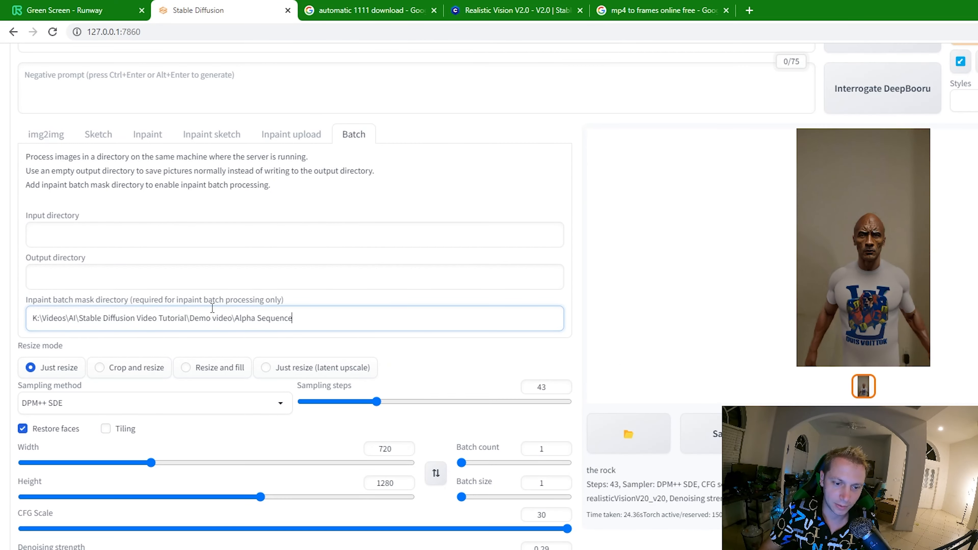
key("ctrl+a")
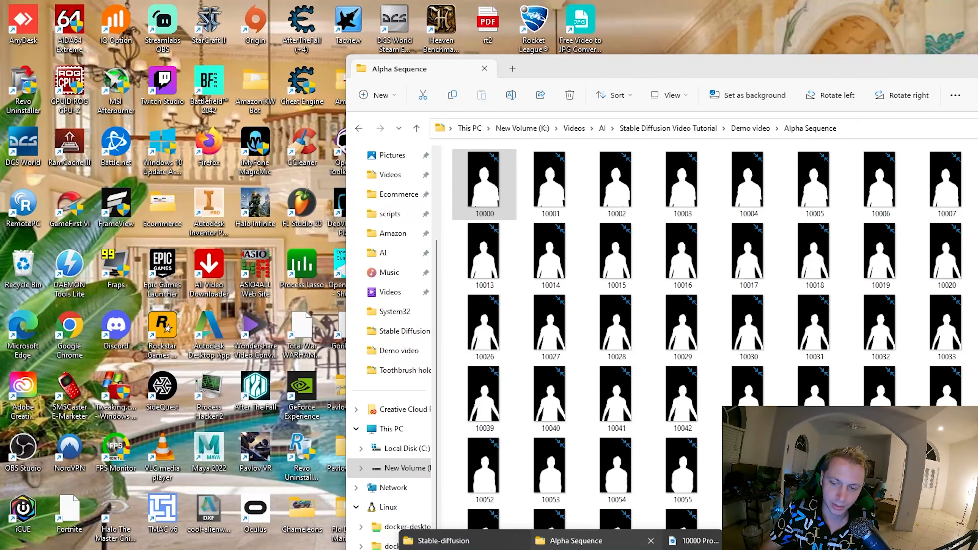
- Set the batch input directory to K:\Videos\AI\Stable Diffusion Video Tutorial\Demo video\Demo sequence, copying the path from File Explorer
left_click(516, 539)
left_click(749, 128)
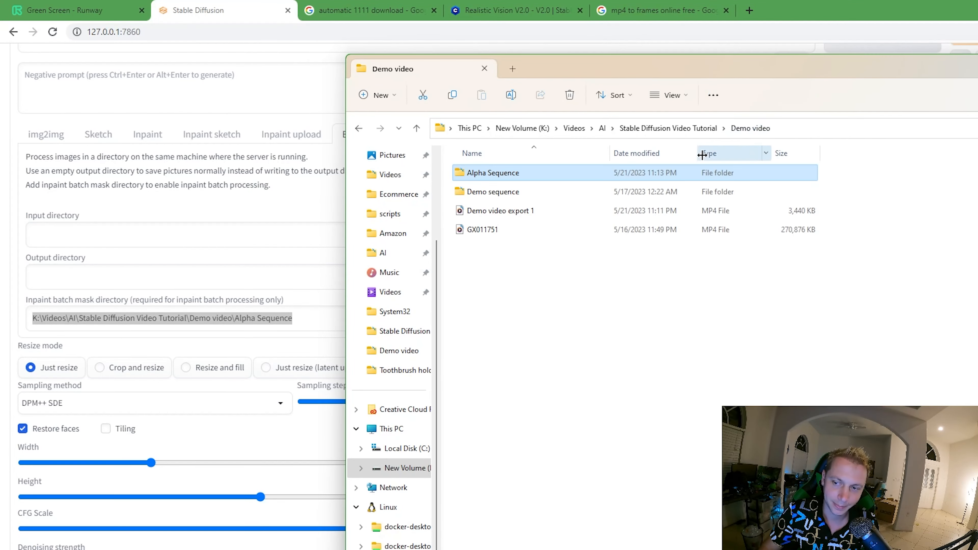
double_click(533, 195)
left_click(869, 127)
key("ctrl+c")
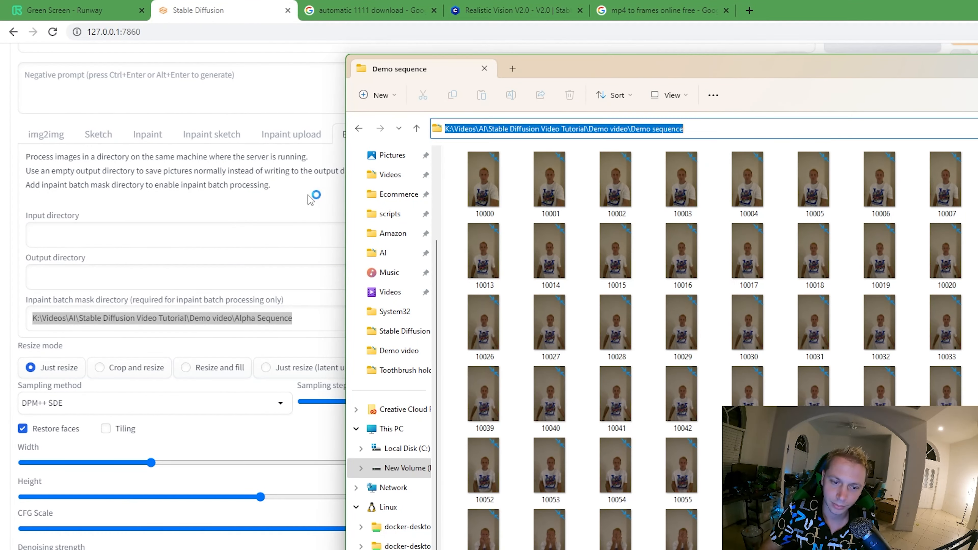
left_click(175, 235)
key("ctrl+v")
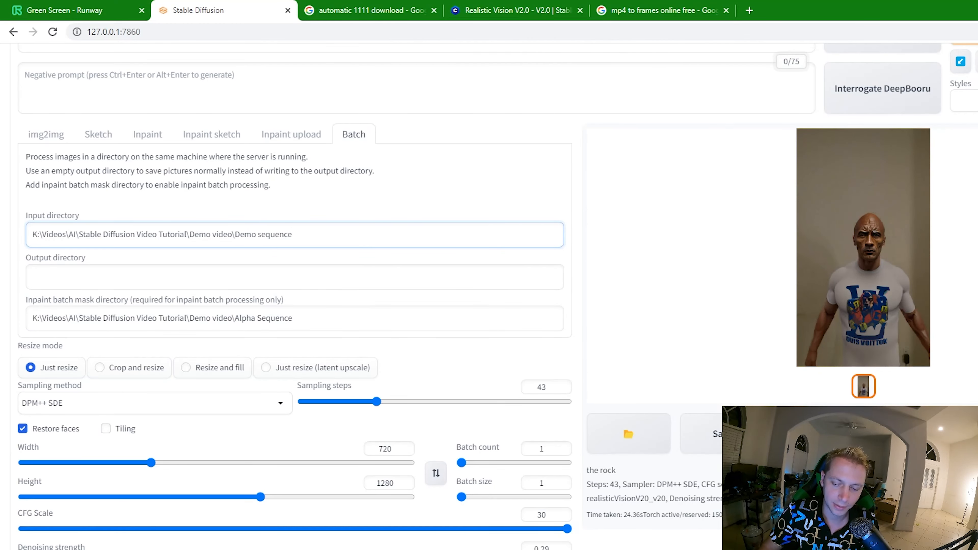
- Set the batch output directory to K:\Videos\AI\Stable Diffusion Video Tutorial\Demo video\Demo Rendered Sequence
left_click(254, 268)
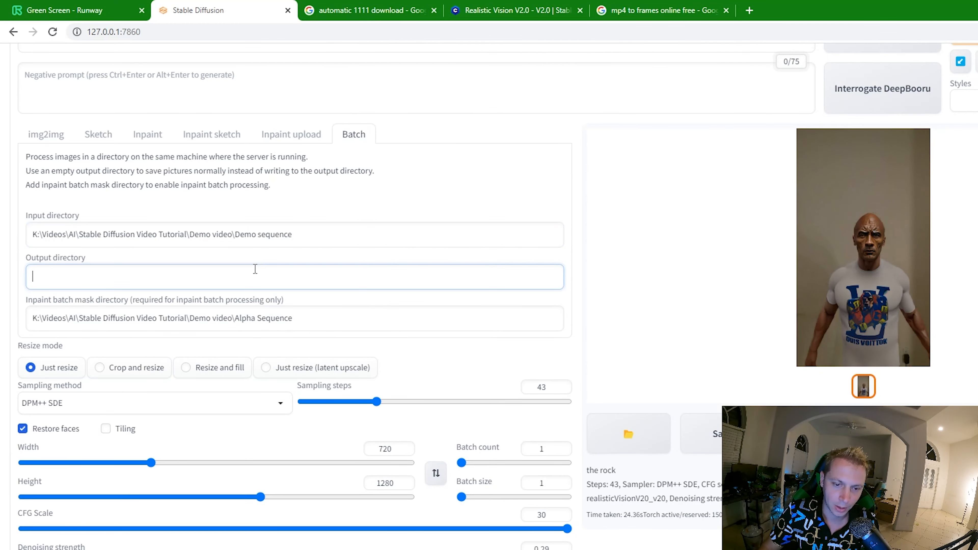
key("ctrl+v")
left_click_drag(236, 277, 495, 242)
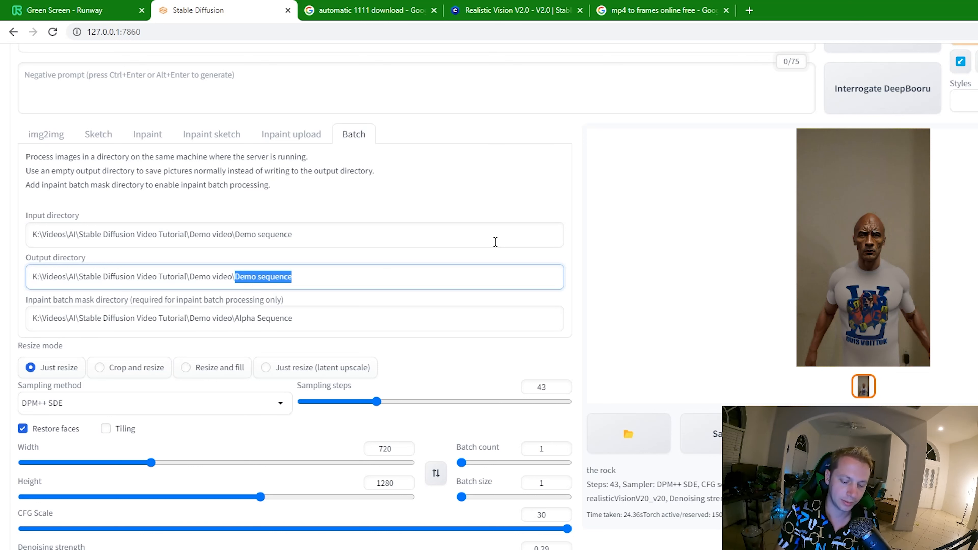
type("D")
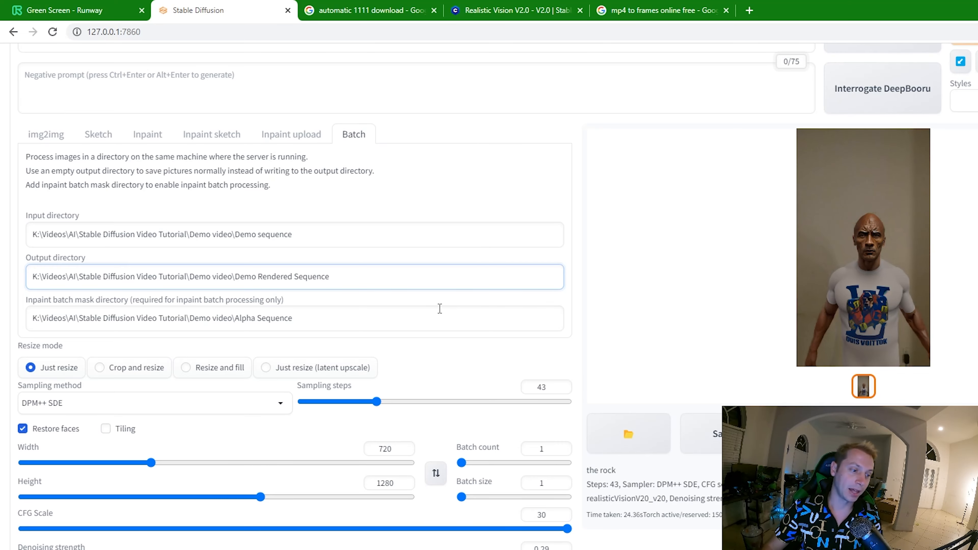
scroll(500, 297, "up", 2)
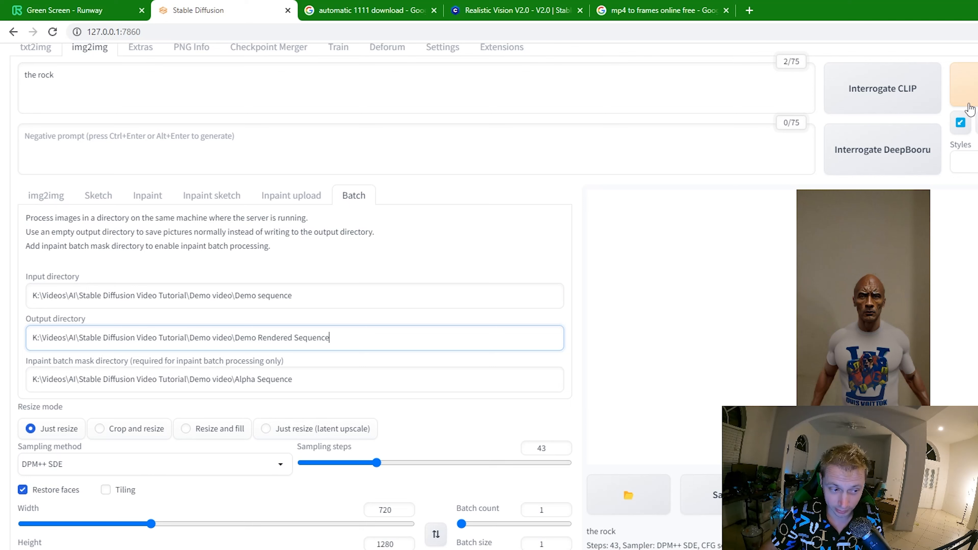
left_click(293, 204)
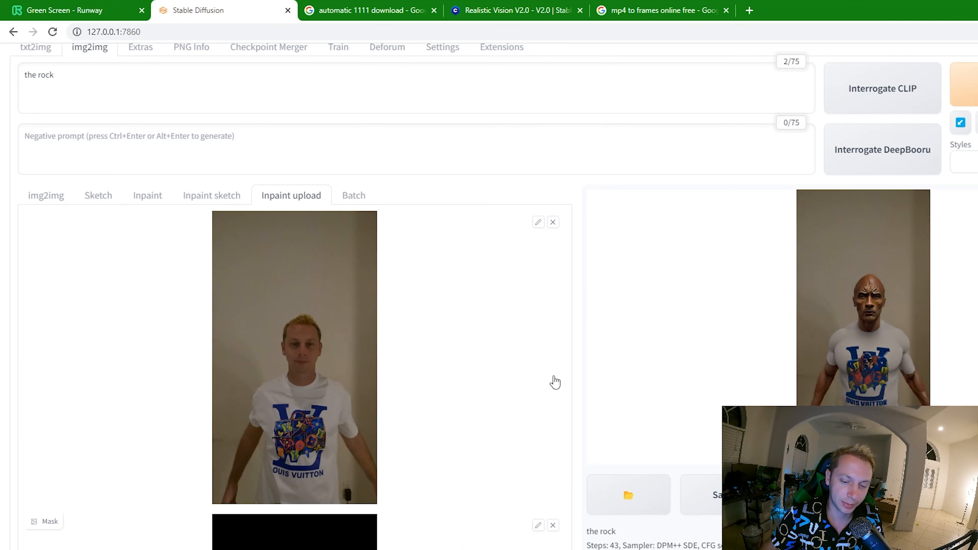
scroll(404, 458, "up", 2)
scroll(407, 461, "down", 4)
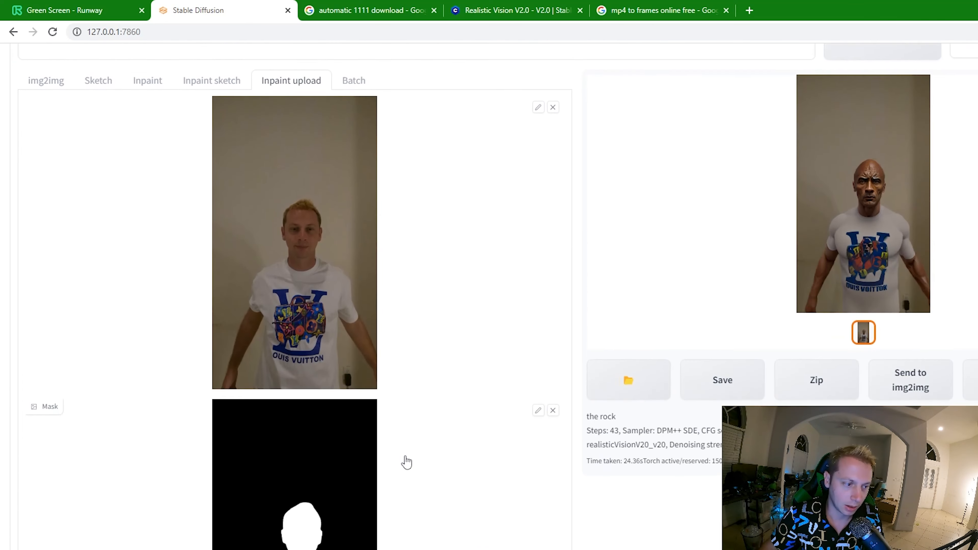
scroll(406, 461, "down", 10)
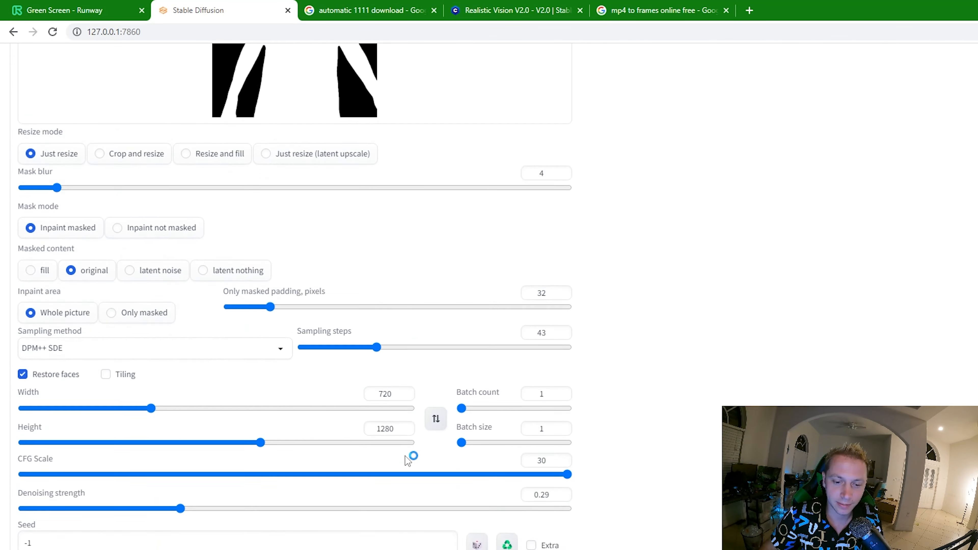
scroll(338, 446, "down", 1)
scroll(216, 478, "down", 1)
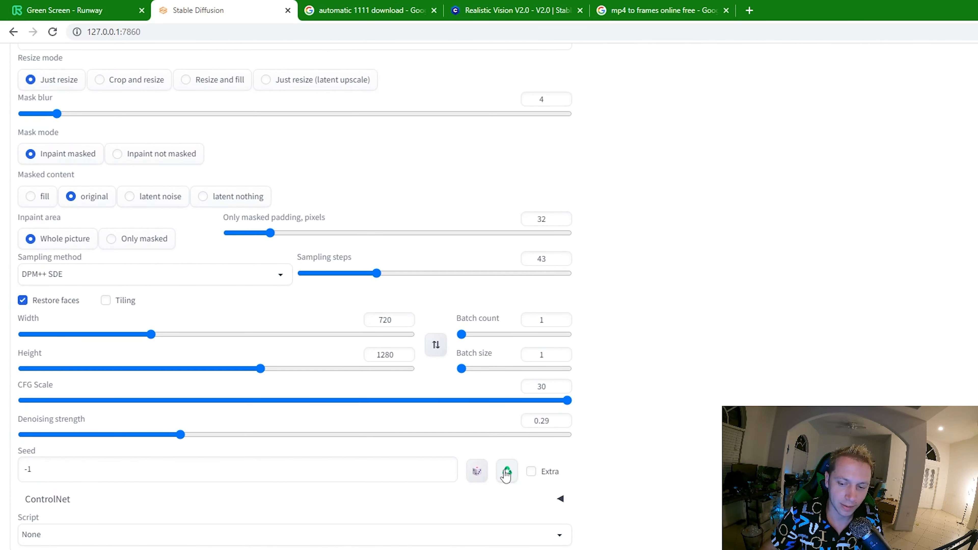
double_click(77, 470)
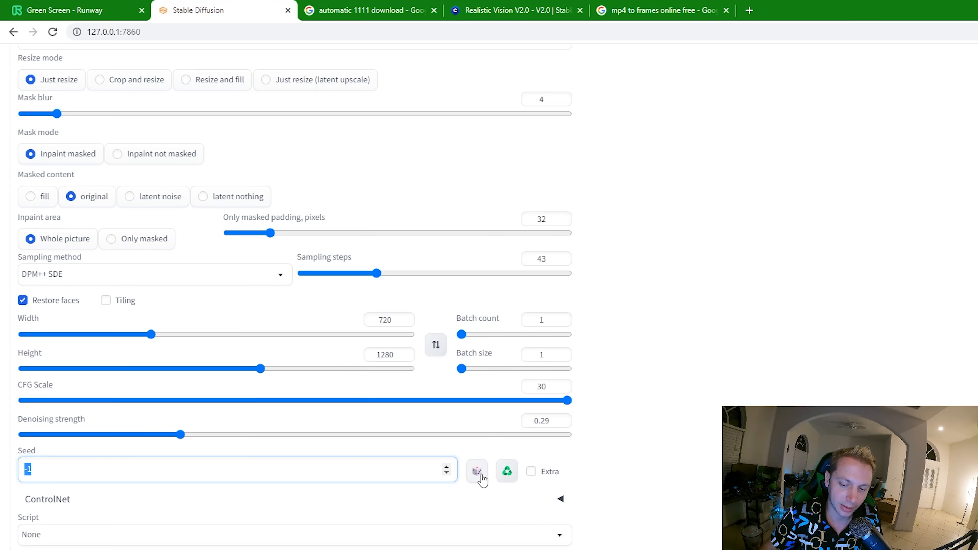
left_click(506, 472)
double_click(94, 467)
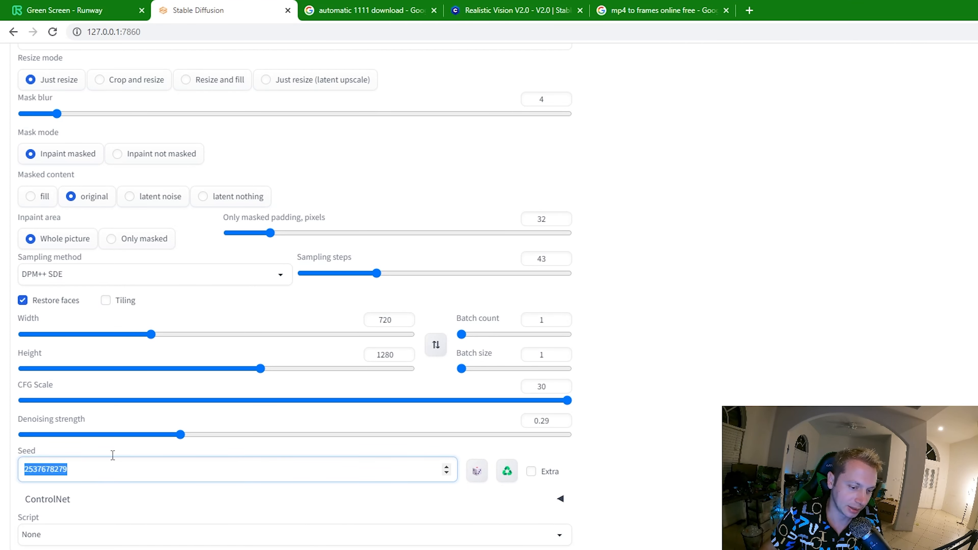
scroll(827, 329, "up", 15)
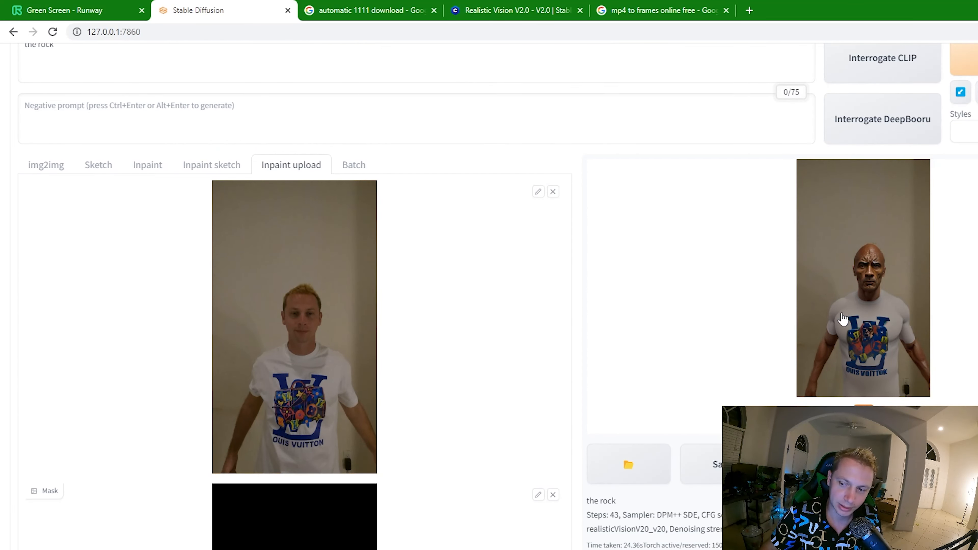
scroll(500, 365, "down", 15)
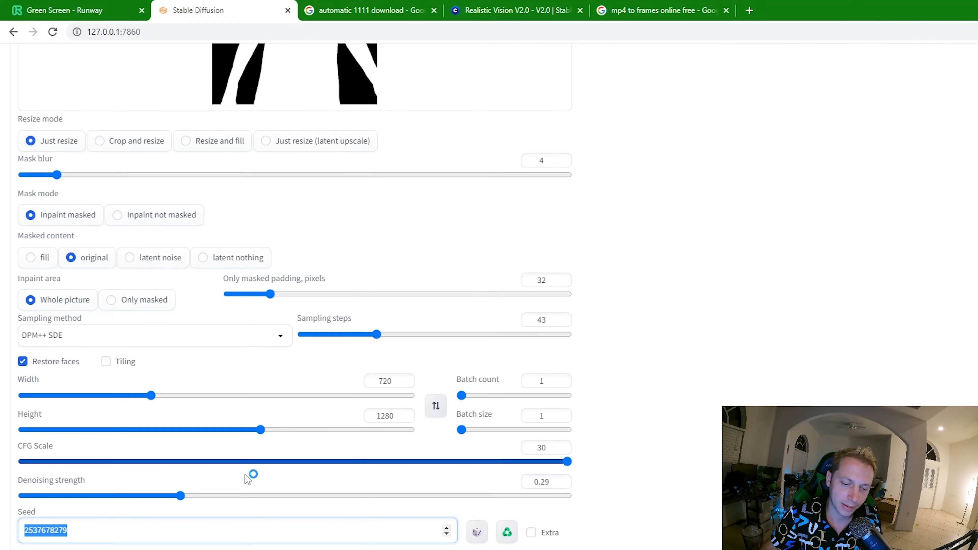
scroll(378, 329, "up", 6)
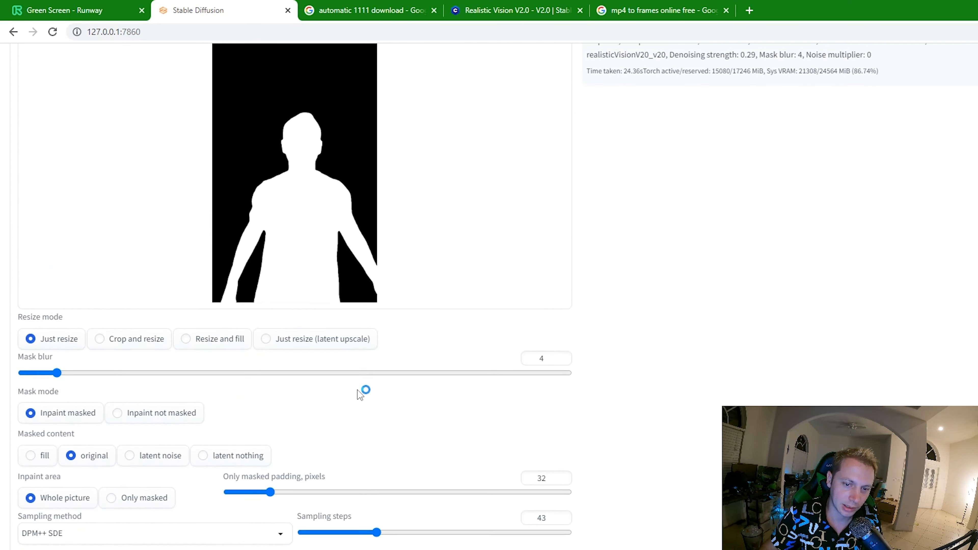
- Return to the Batch settings and check that the reused seed is filled in
scroll(361, 395, "up", 12)
left_click(352, 254)
scroll(165, 435, "down", 2)
scroll(165, 435, "down", 5)
double_click(103, 468)
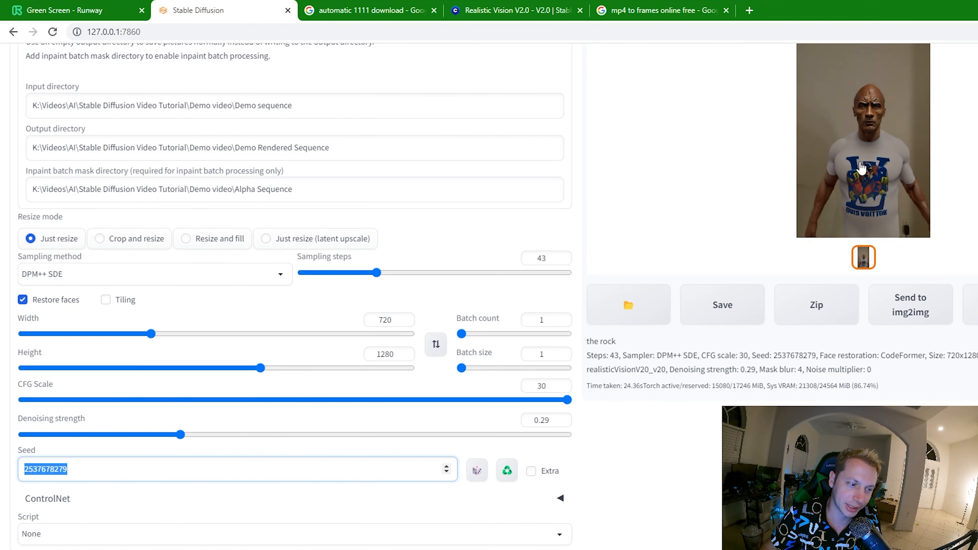
- Replace the img2img prompt with "the hulk"
scroll(861, 168, "up", 3)
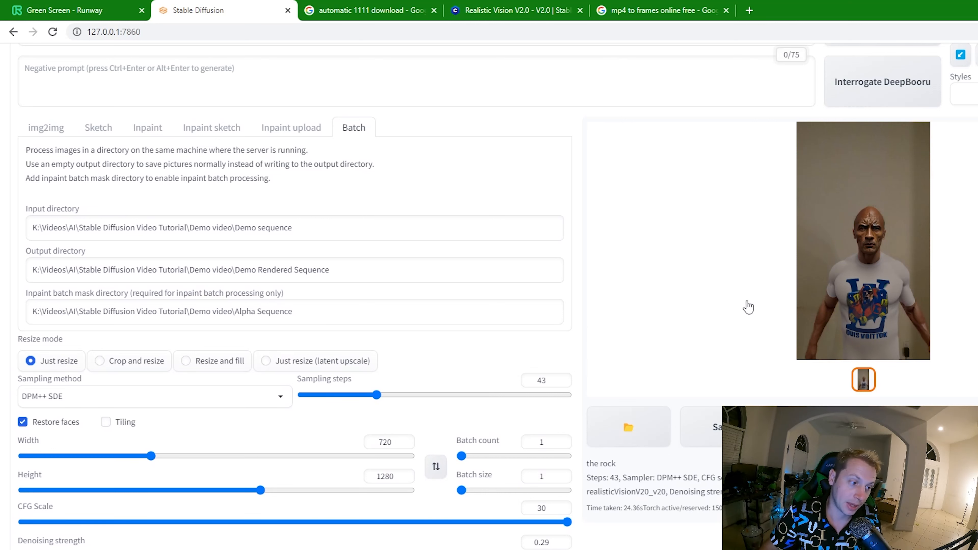
scroll(627, 367, "up", 2)
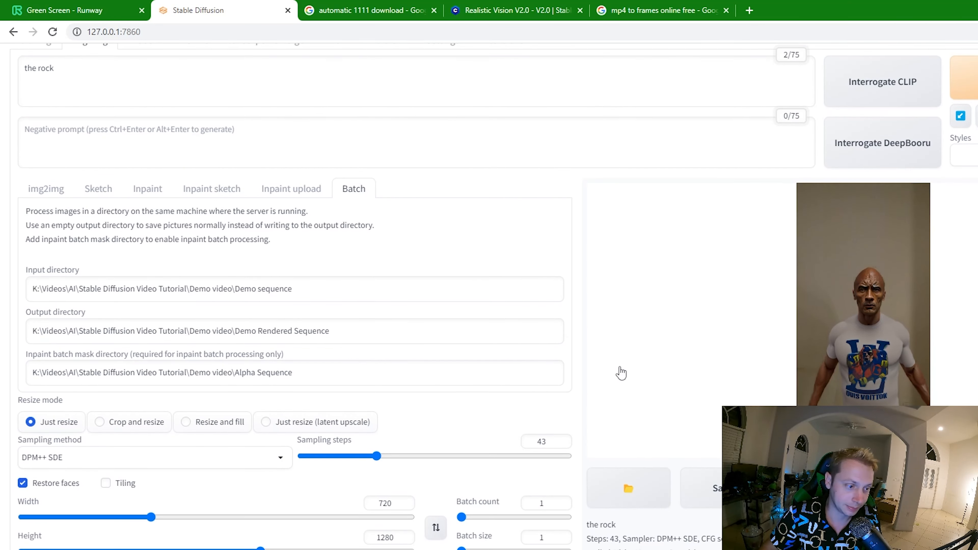
scroll(616, 377, "up", 2)
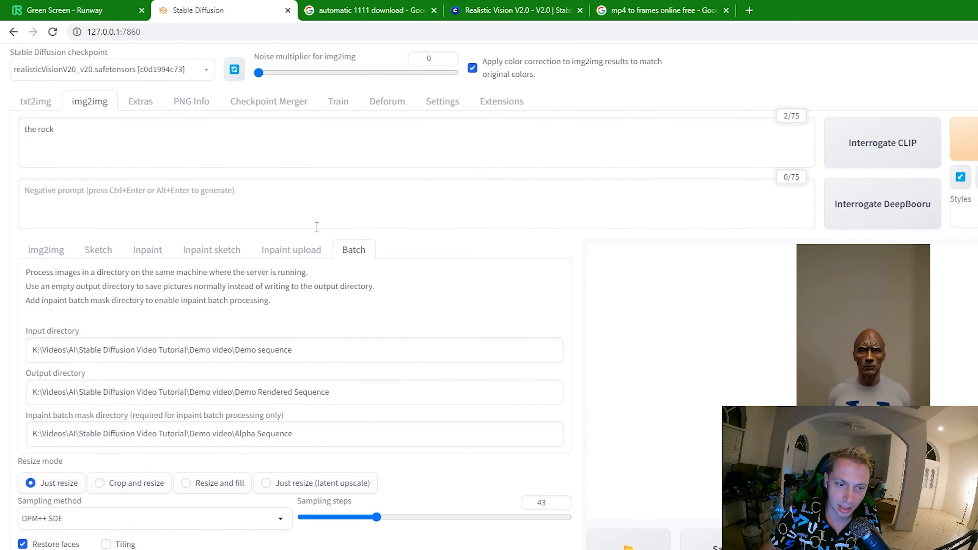
left_click(207, 148)
key("ctrl+a")
left_click(177, 162)
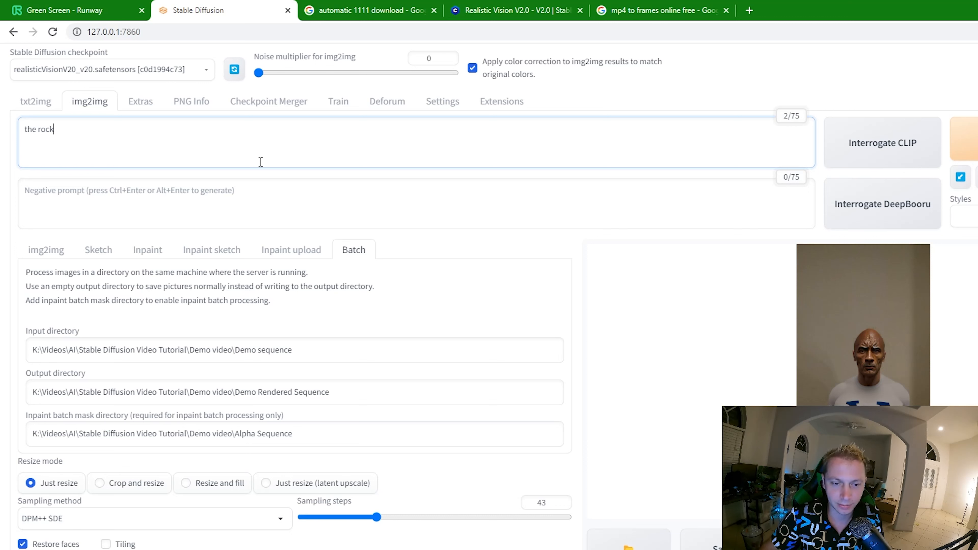
key("ctrl+a")
type("t")
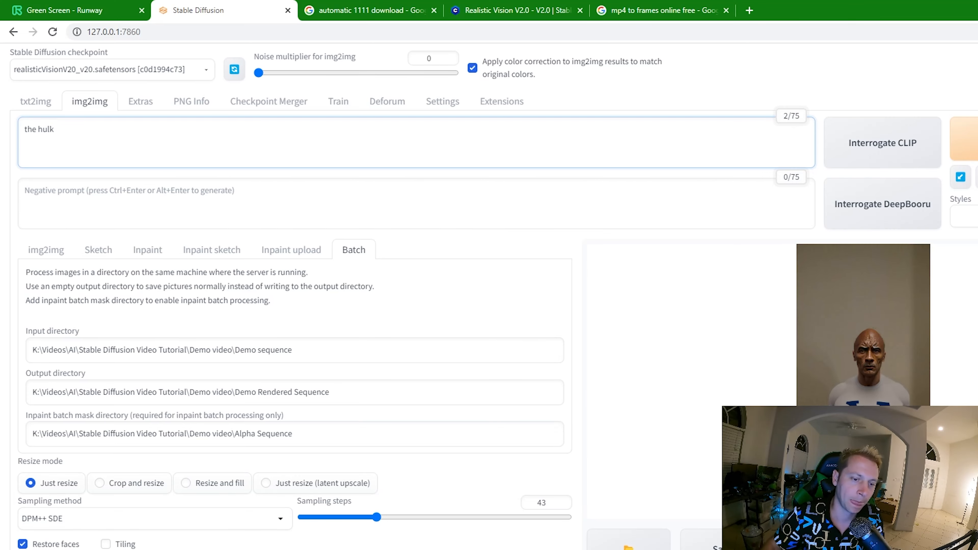
- Reset the seed to -1 for random results and return to the Inpaint upload settings
scroll(780, 199, "down", 6)
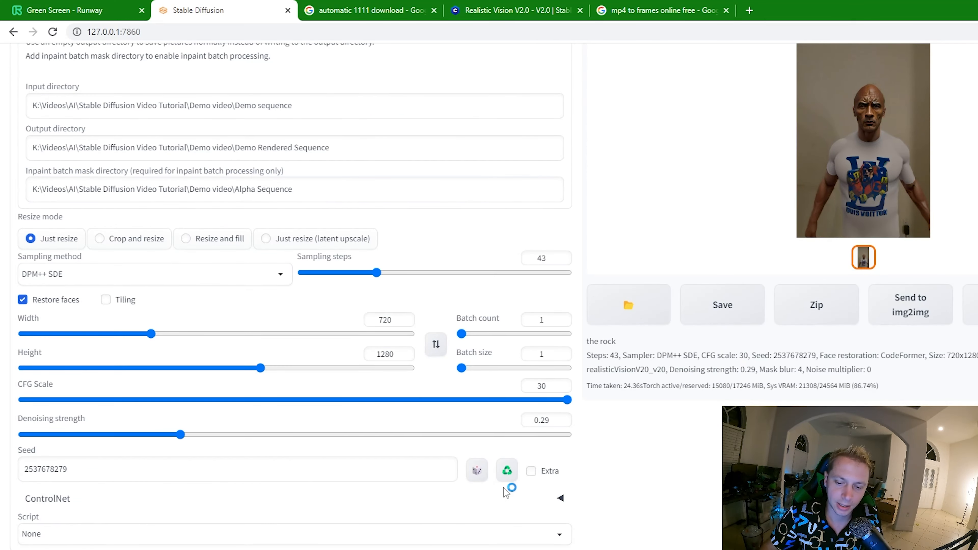
left_click(486, 477)
scroll(620, 477, "up", 6)
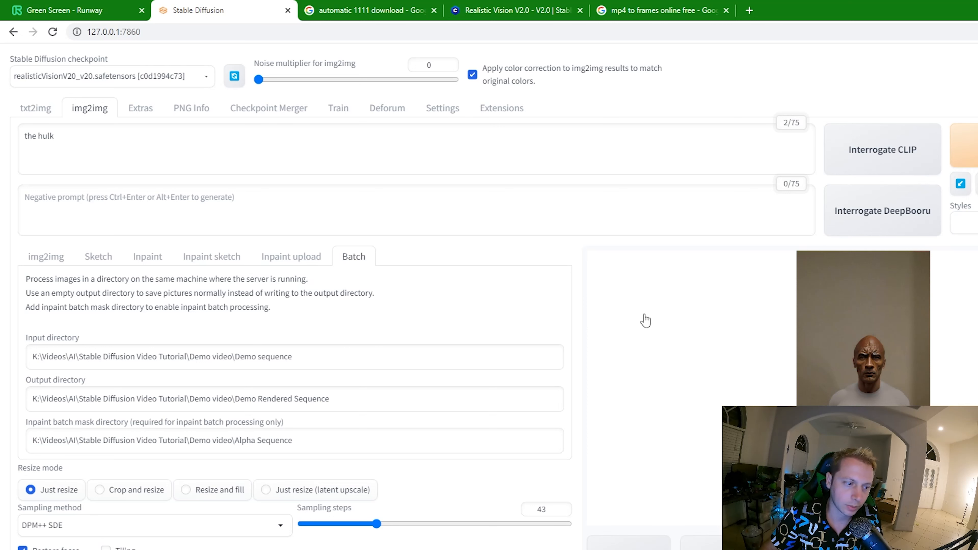
left_click(300, 265)
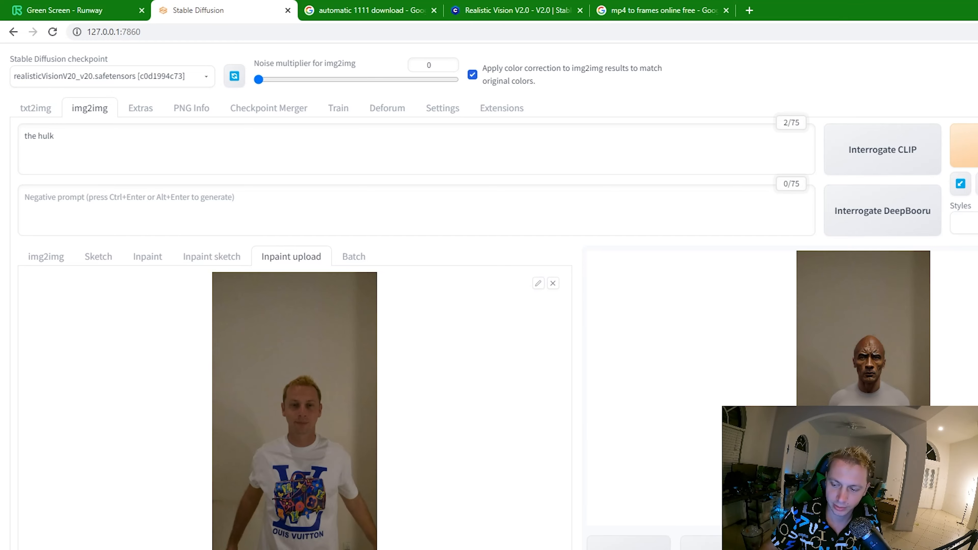
- Restart the web UI by running the webui batch file from the stable-diffusion-webui folder, and move its console window aside
key("alt+Tab")
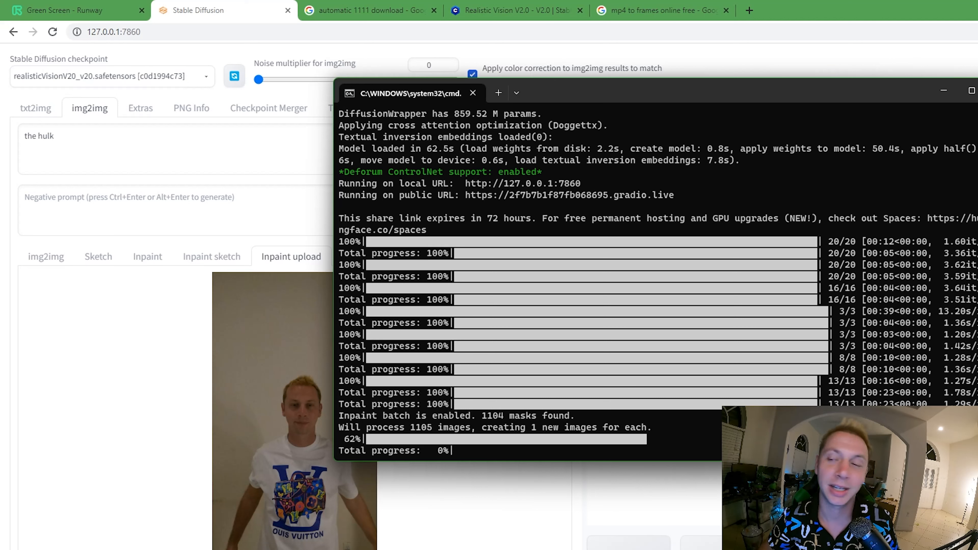
key("alt+Tab")
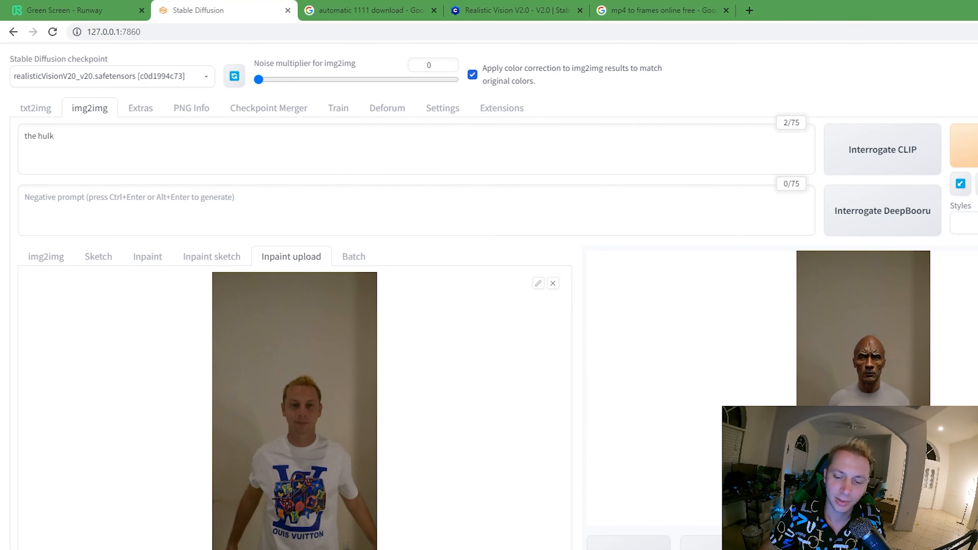
mouse_move(612, 549)
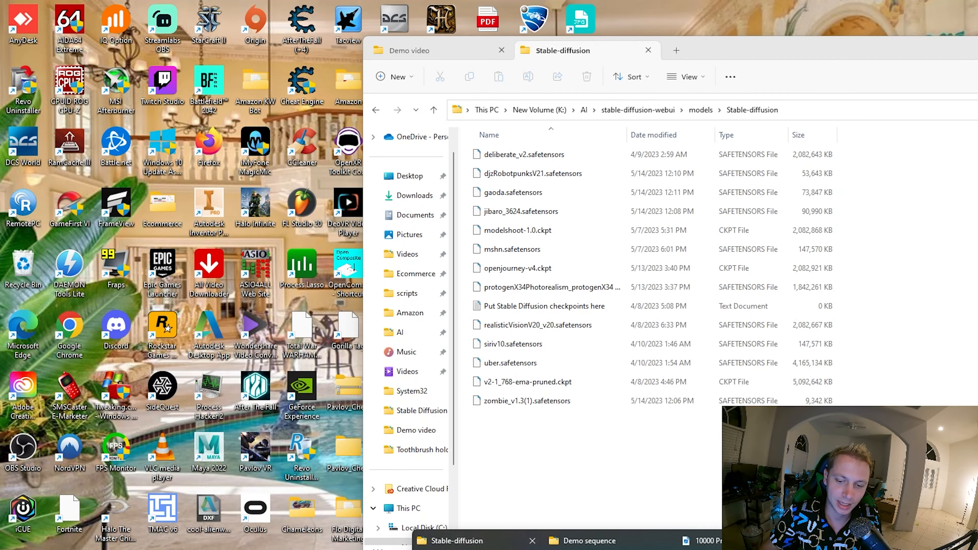
left_click(478, 547)
mouse_move(564, 549)
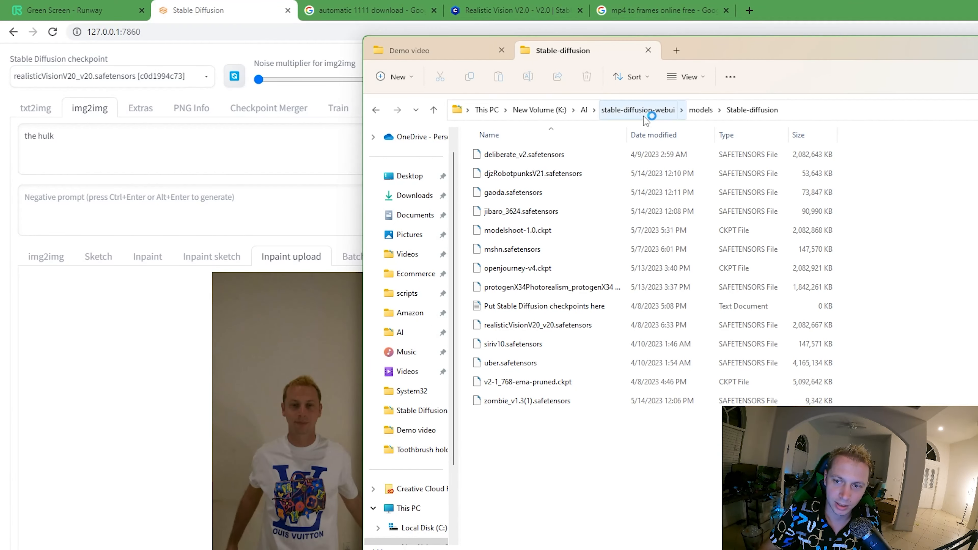
left_click(643, 112)
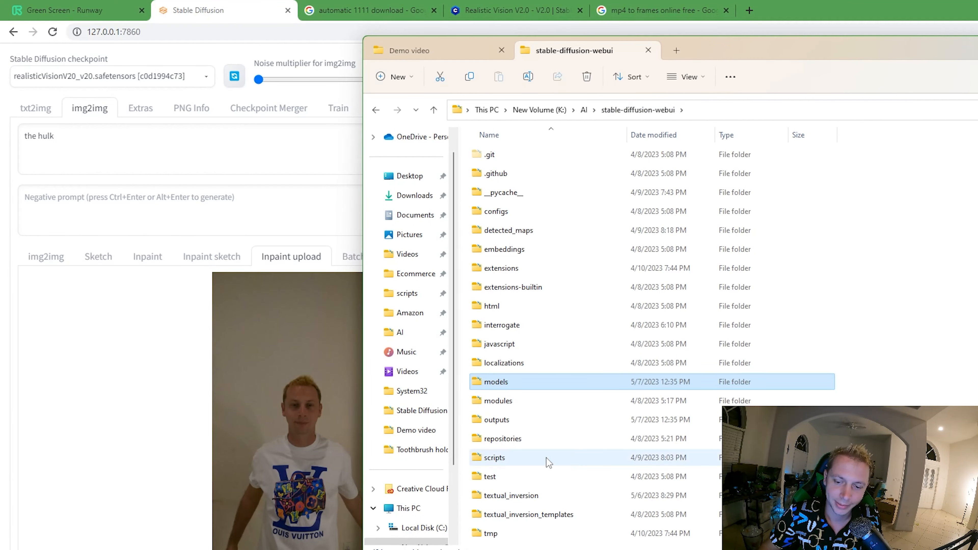
scroll(549, 460, "down", 7)
scroll(548, 462, "down", 2)
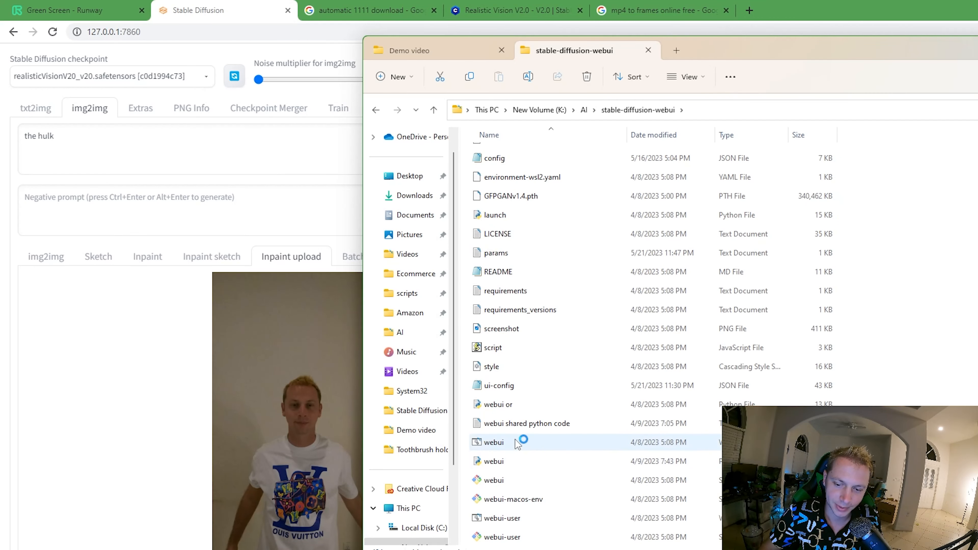
double_click(508, 449)
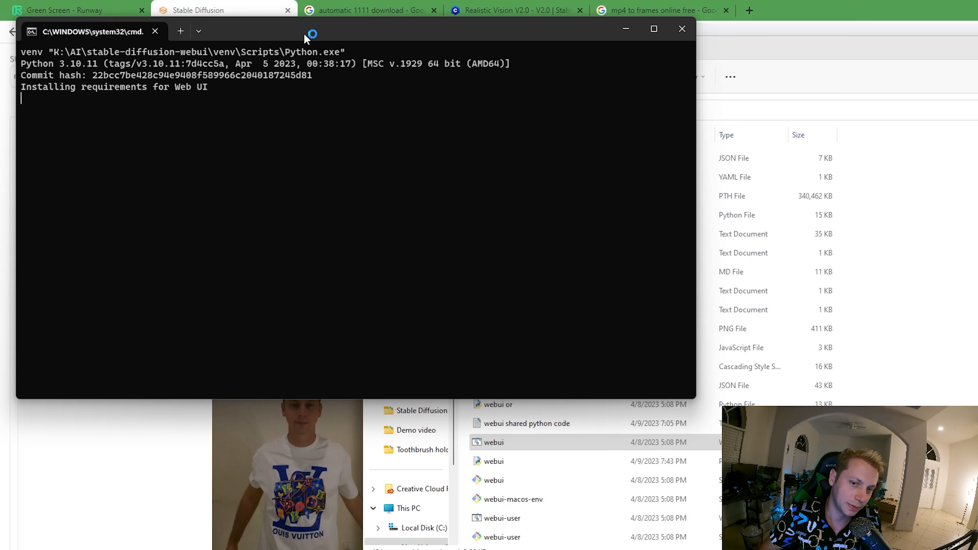
left_click_drag(306, 38, 711, 157)
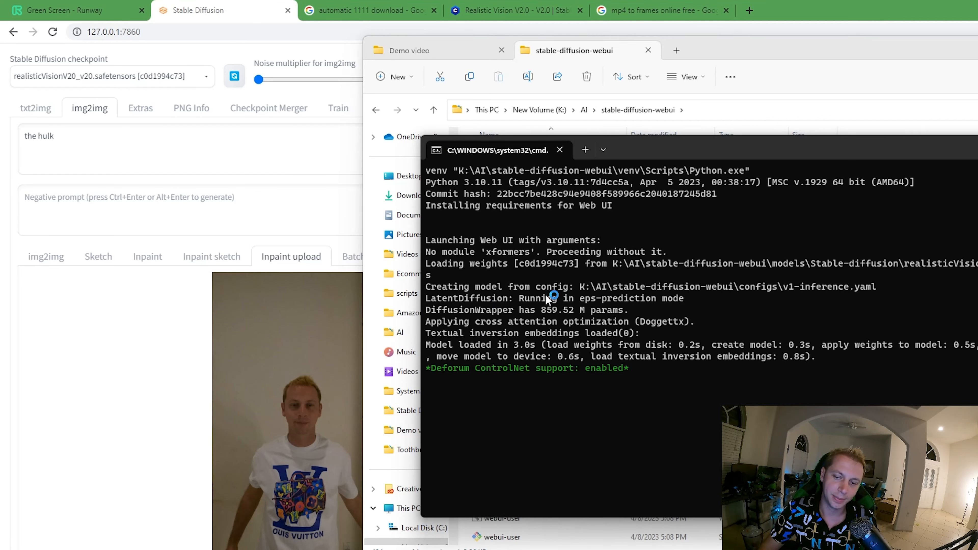
- Open 127.0.0.1:7860 in a new browser tab and log in to the web UI
left_click(271, 27)
key("ctrl+c")
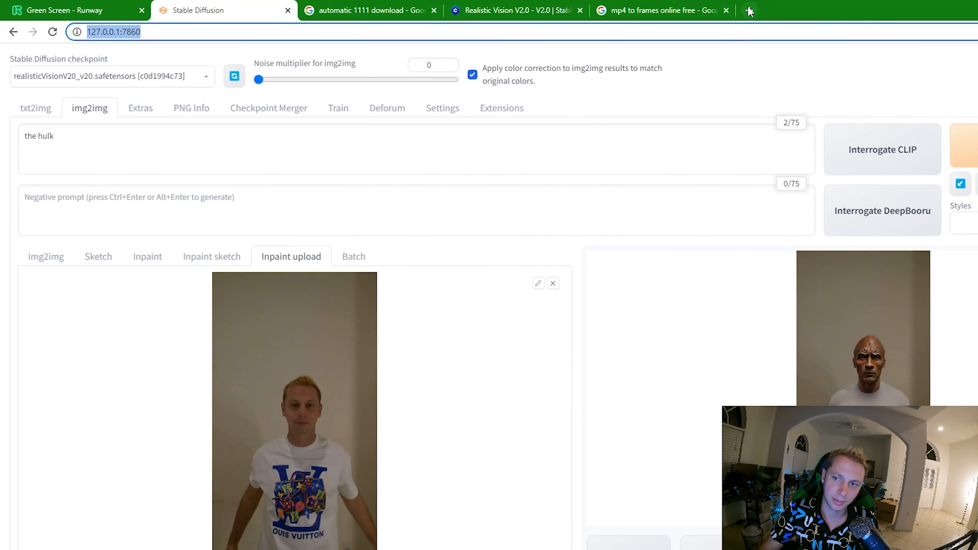
left_click(750, 10)
key("ctrl+v")
key("Return")
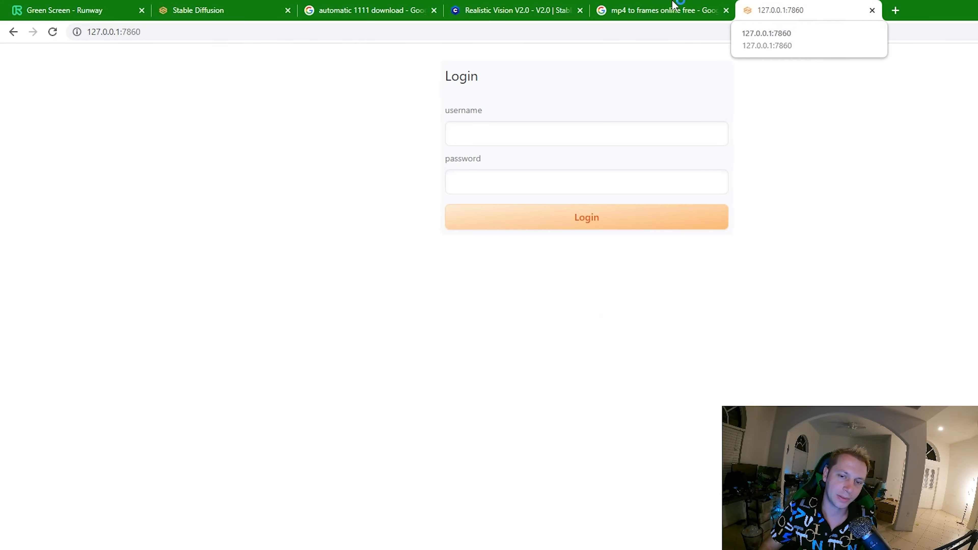
left_click(523, 140)
left_click(461, 213)
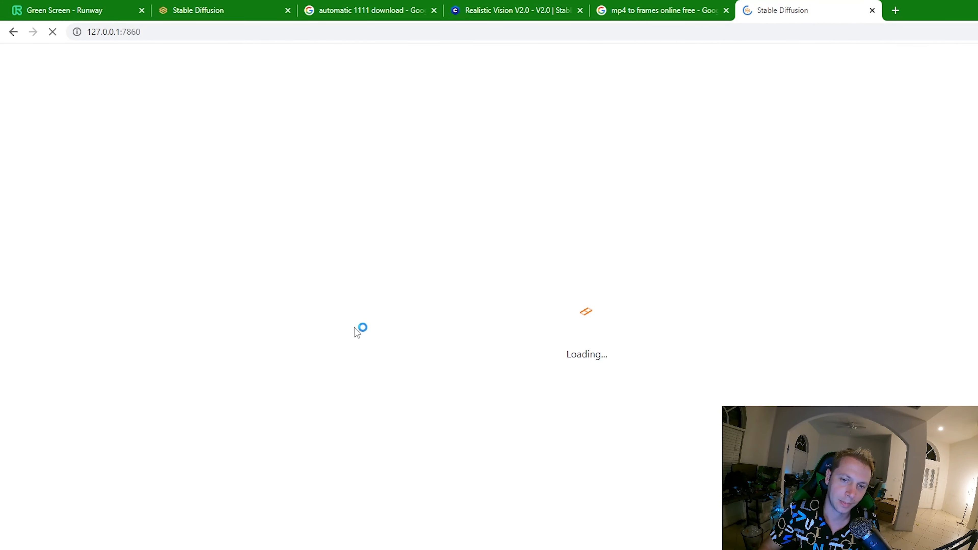
- Return to the original Stable Diffusion tab and generate a test inpaint image from the prompt "the hulk"
left_click(238, 4)
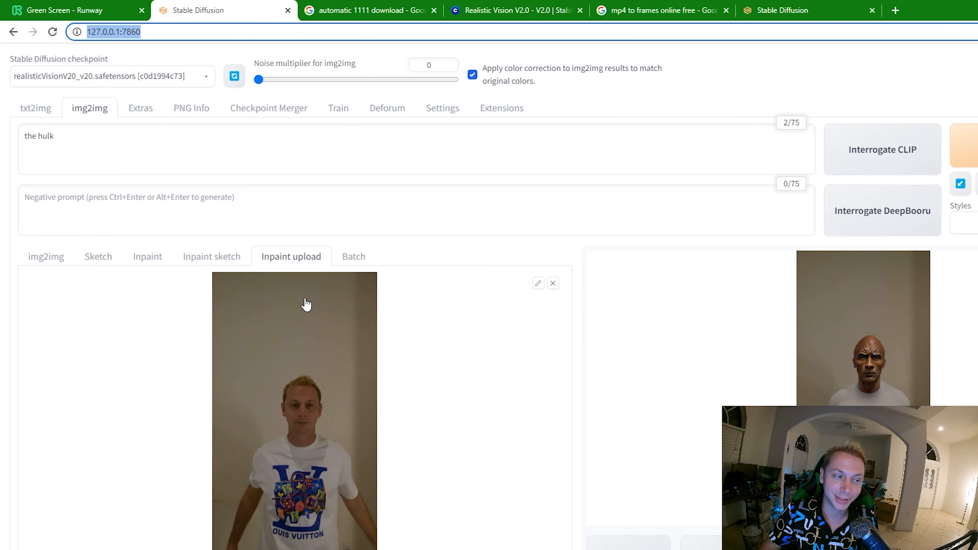
scroll(312, 207, "down", 3)
scroll(304, 148, "up", 3)
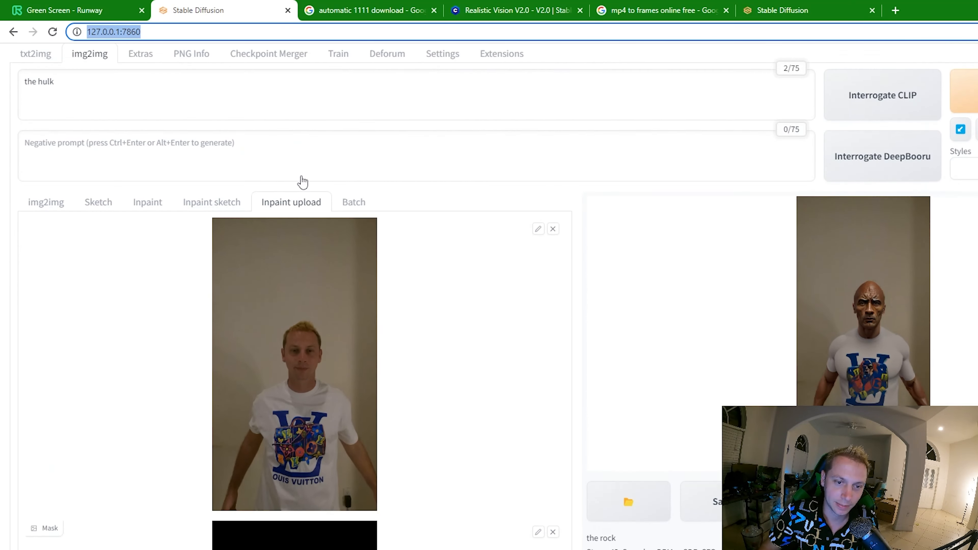
left_click(123, 141)
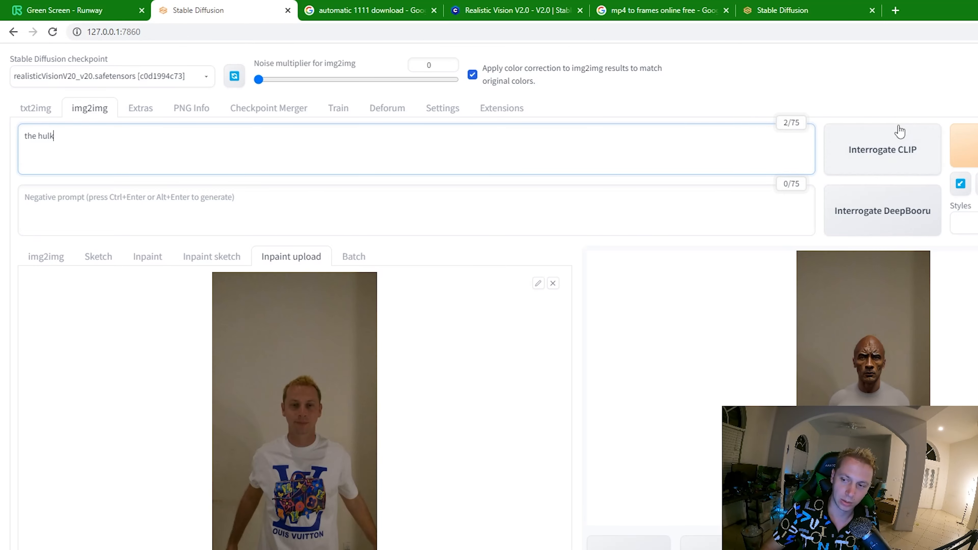
scroll(525, 498, "down", 20)
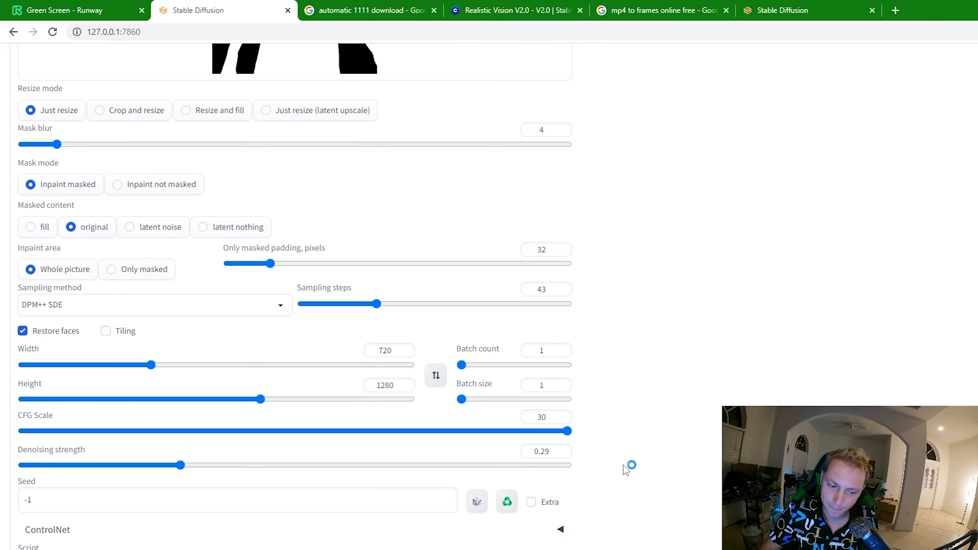
scroll(546, 495, "up", 18)
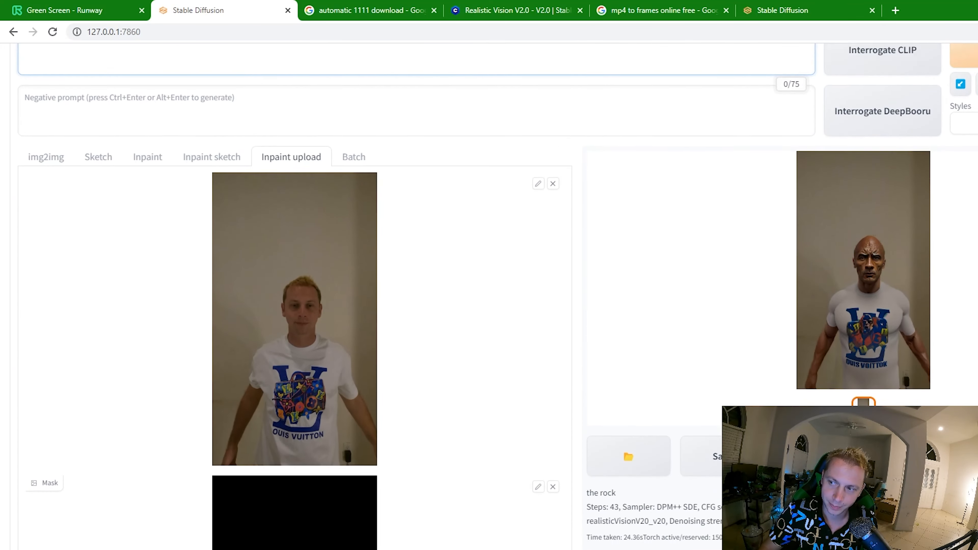
scroll(576, 191, "up", 3)
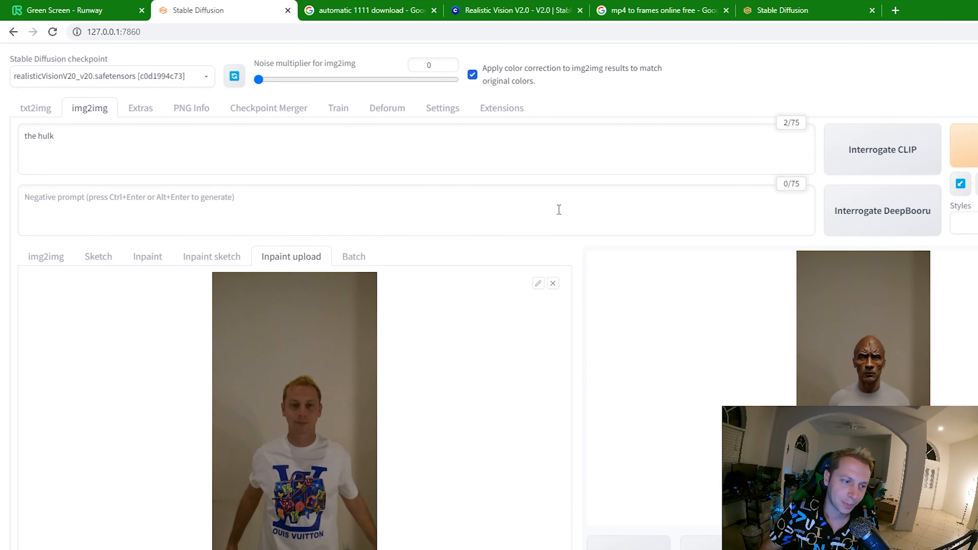
- Extend the prompt to "the hulk wearing a white shirt, green skin, large muscles"
left_click(268, 163)
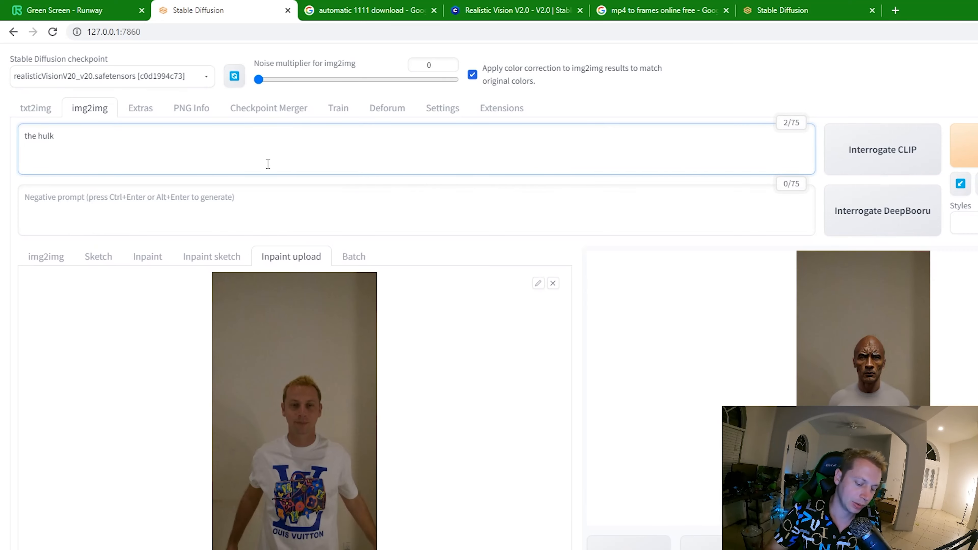
type("w")
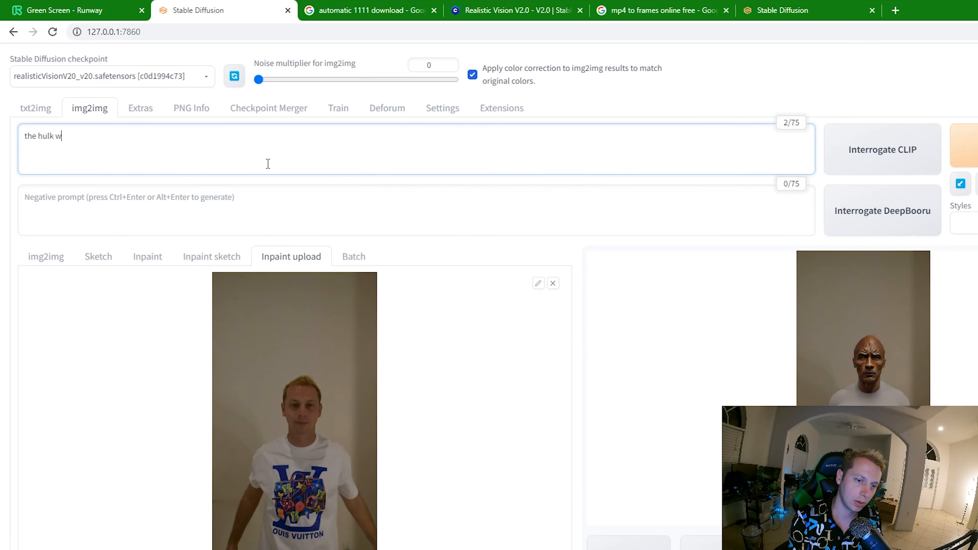
type("earing a white shirt, green")
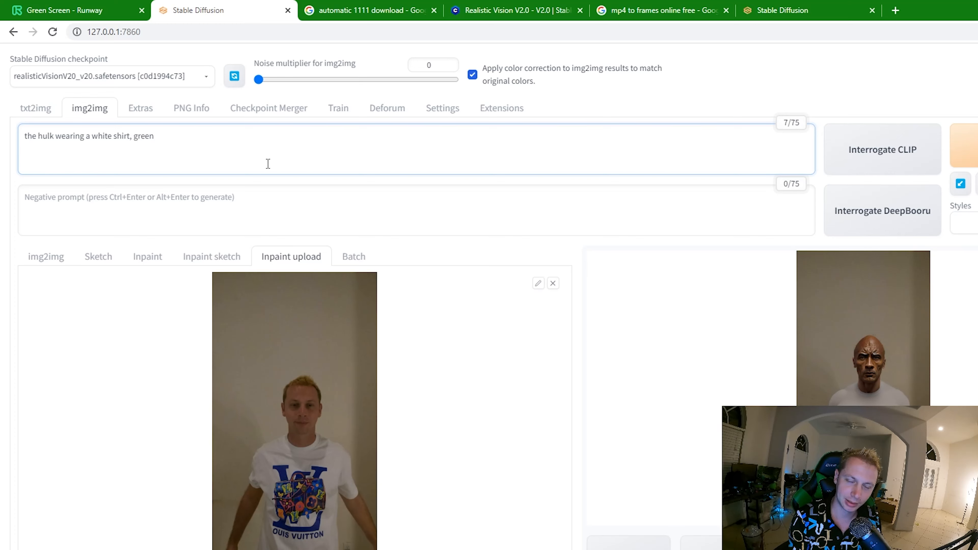
type(", large muscles")
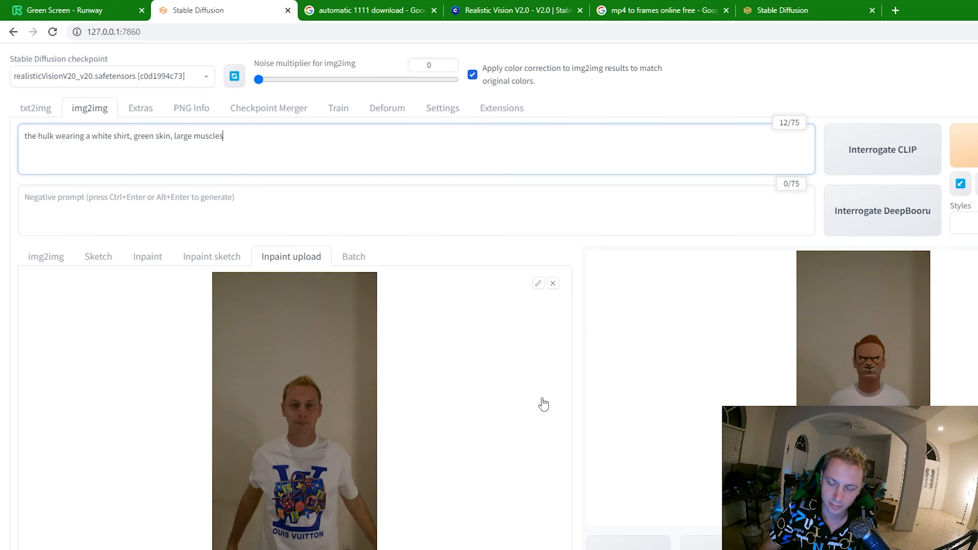
- Set the denoising strength to 0.41, generate a new test image, and review the result
scroll(540, 401, "down", 20)
scroll(499, 401, "down", 1)
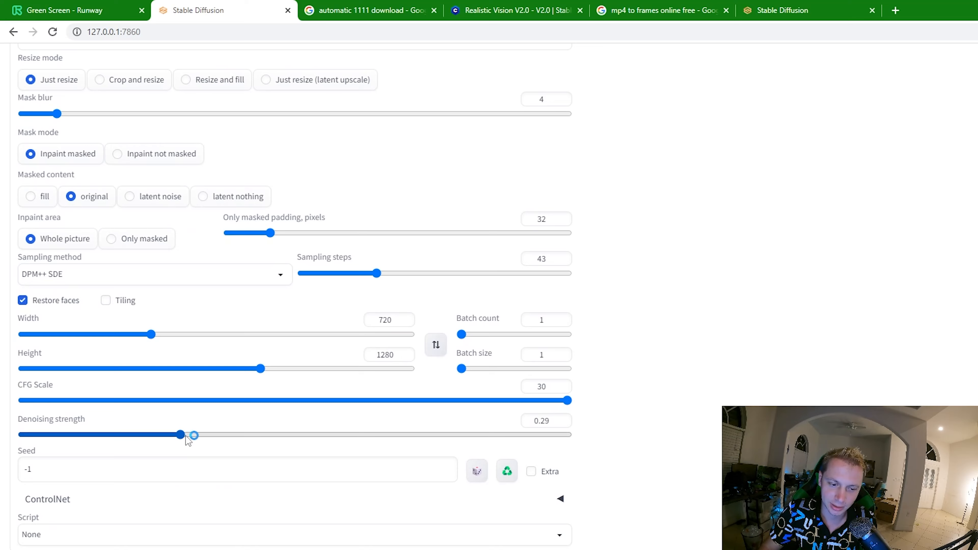
left_click_drag(181, 434, 319, 435)
scroll(319, 424, "up", 20)
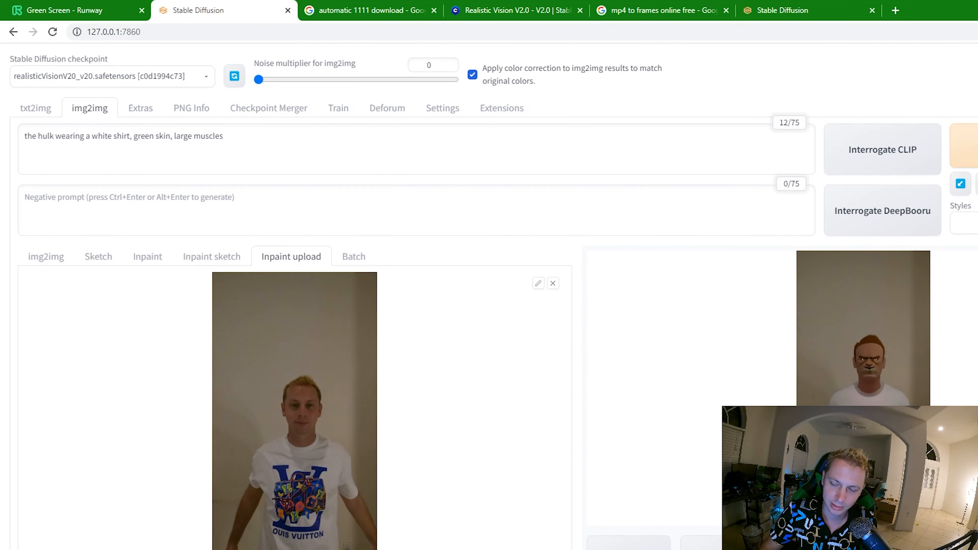
key("alt+Tab")
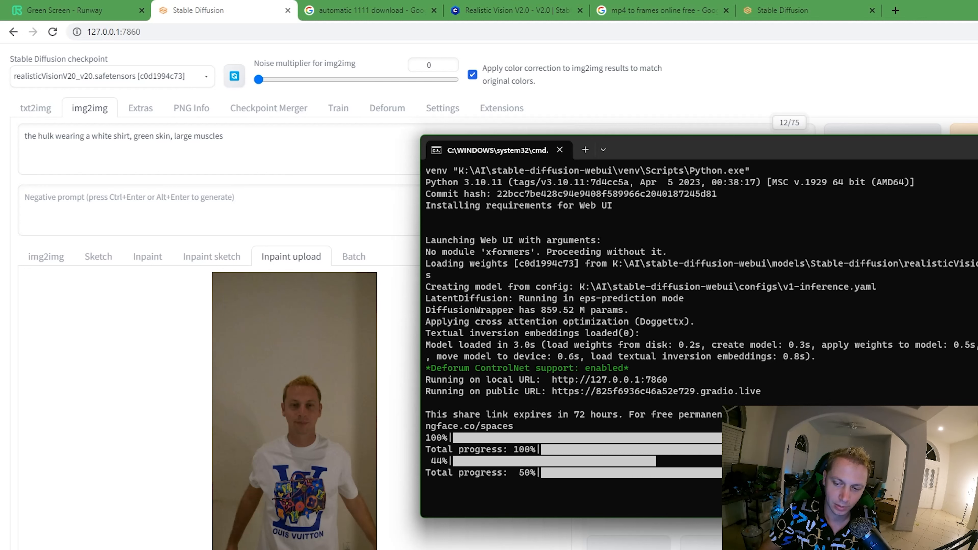
key("alt+Tab")
scroll(488, 423, "down", 12)
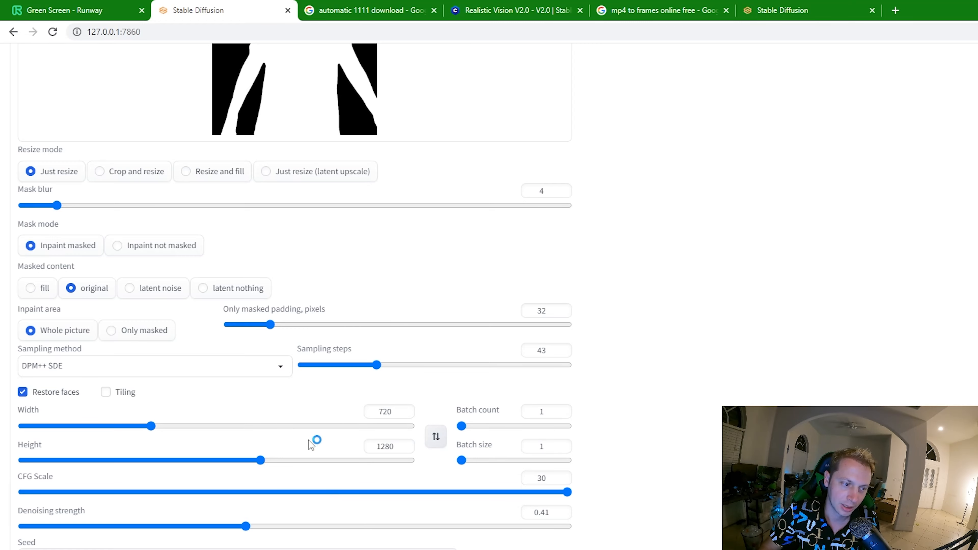
scroll(265, 458, "up", 10)
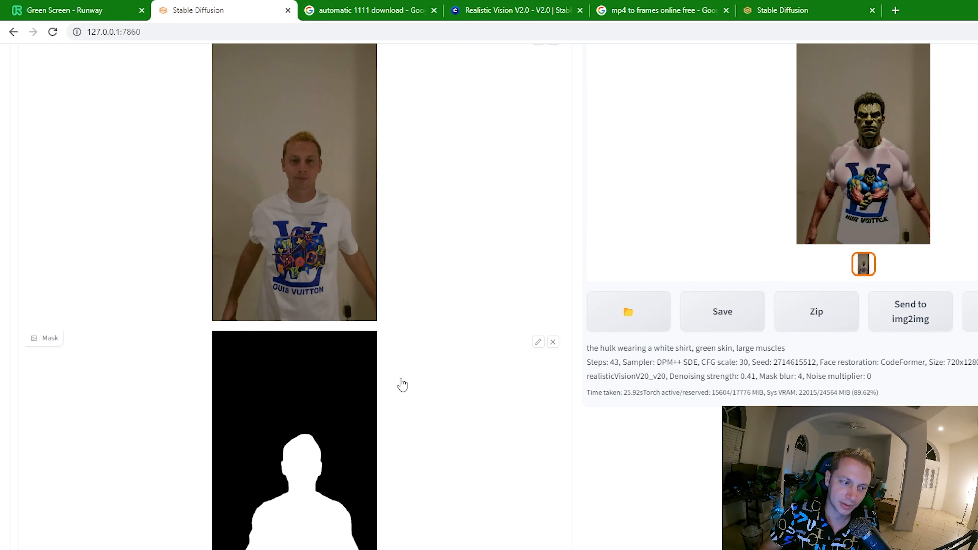
- View the generated Hulk test image at full size and close the enlarged view
scroll(430, 419, "up", 2)
left_click(926, 215)
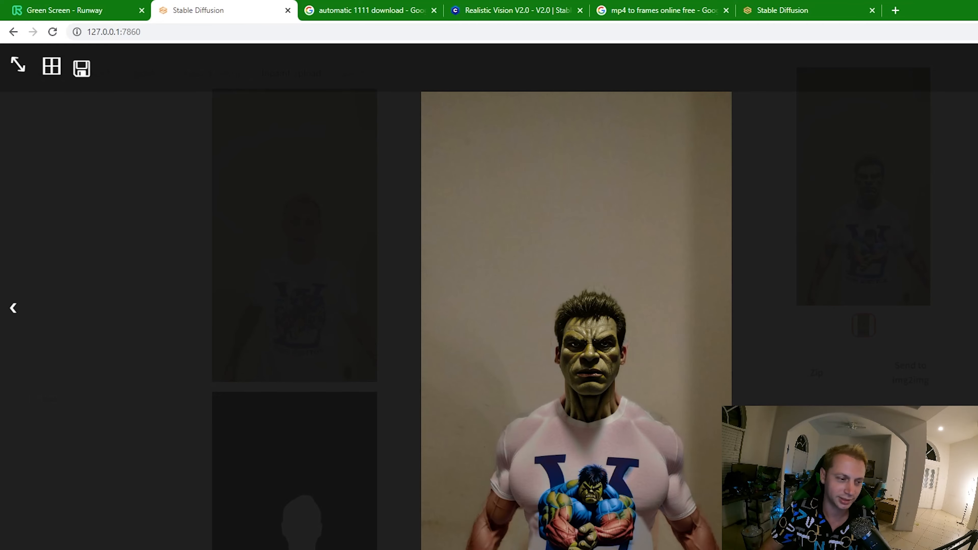
left_click(587, 409)
scroll(504, 366, "down", 15)
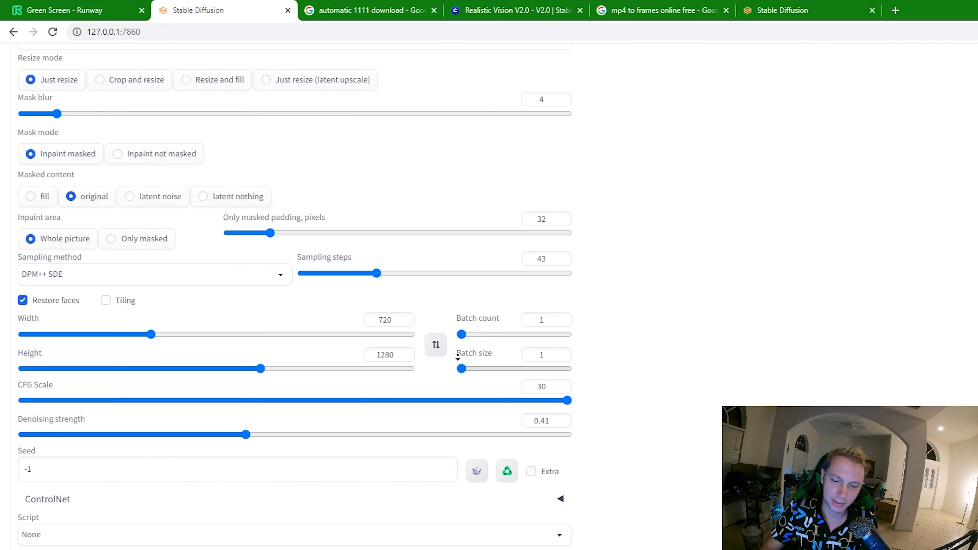
left_click(50, 470)
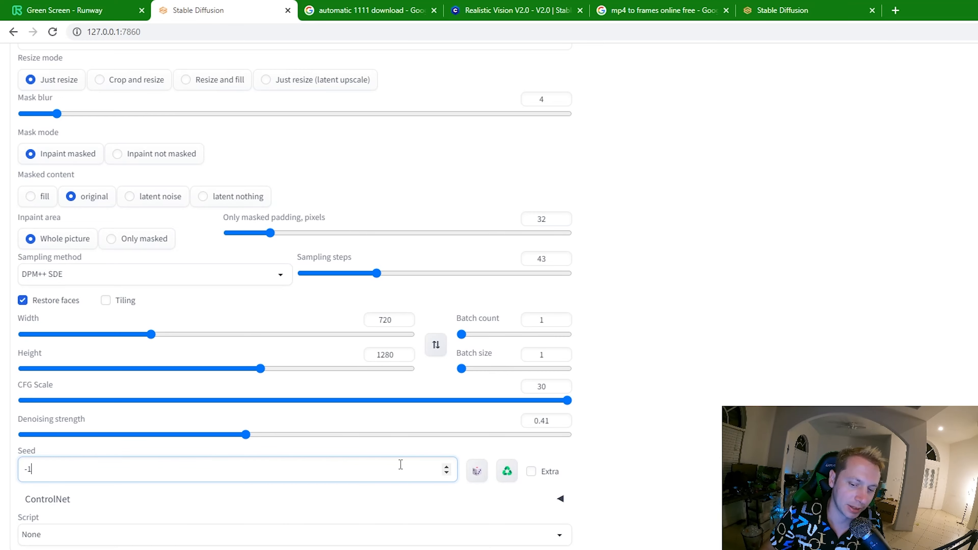
left_click(506, 470)
- Switch img2img to Batch mode and check its input, output and mask directories and the generation settings
scroll(595, 439, "up", 1)
scroll(591, 438, "up", 15)
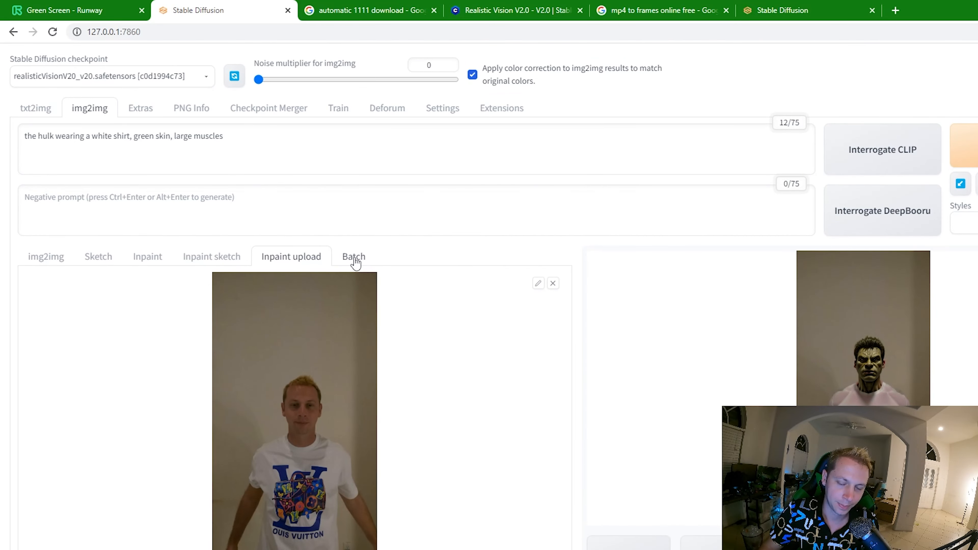
left_click(363, 257)
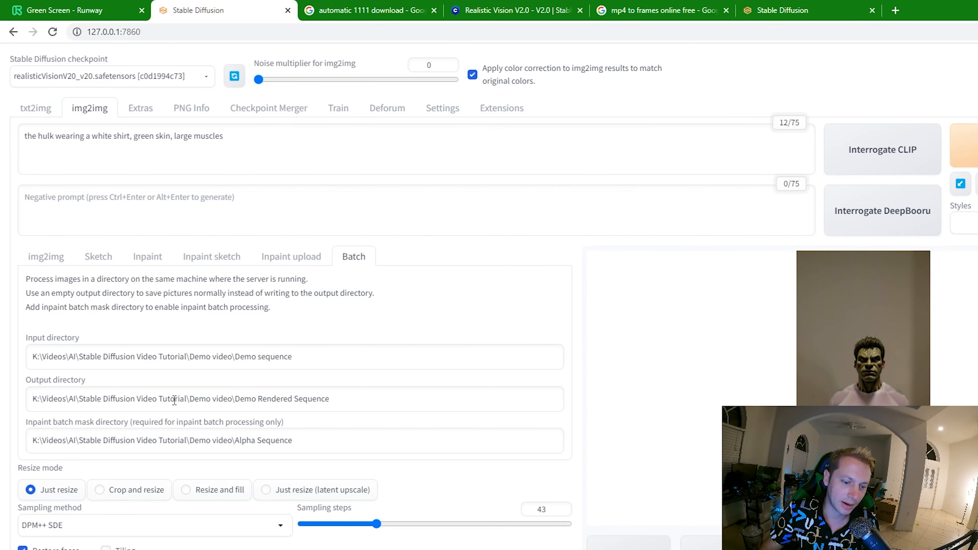
scroll(174, 413, "down", 6)
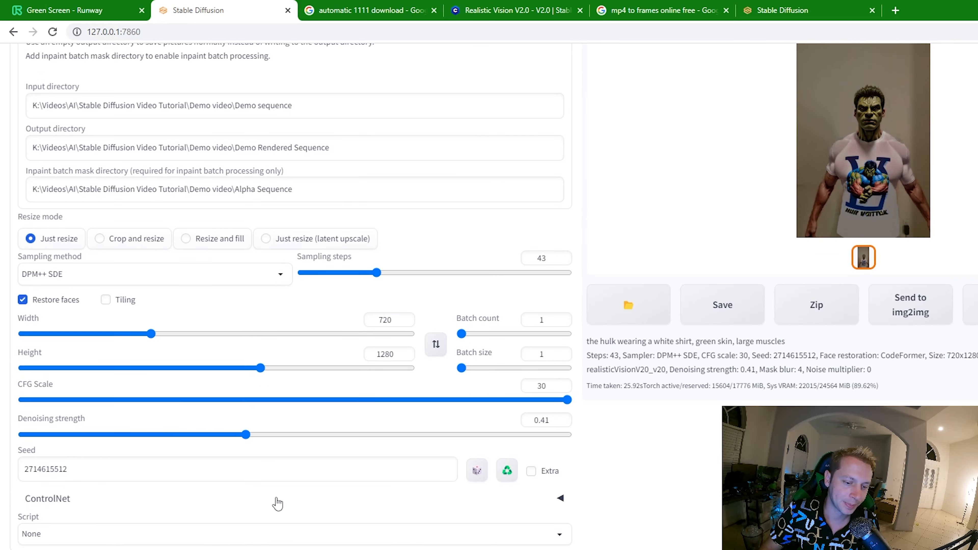
scroll(244, 518, "up", 6)
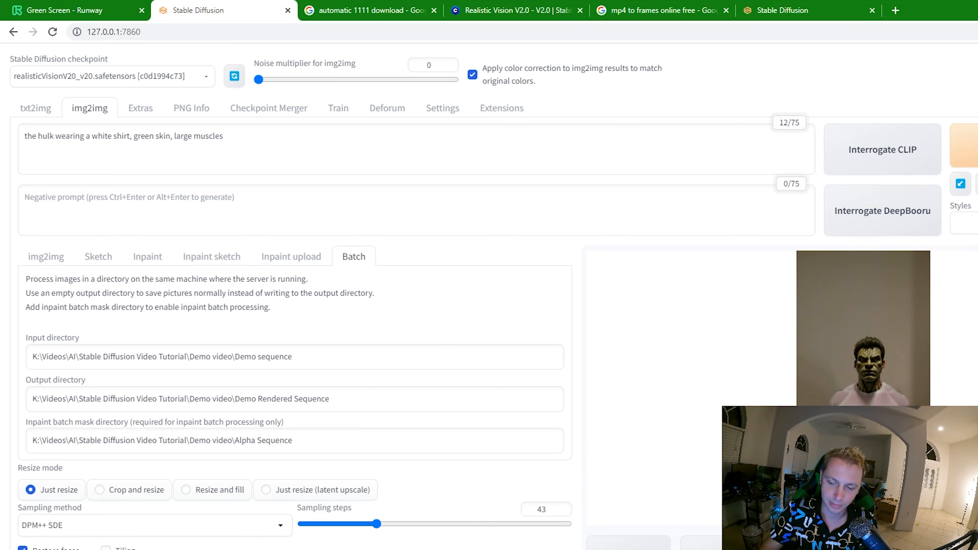
- Switch to File Explorer, check the Demo video folder for the directories the batch uses, and return to Stable Diffusion
left_click(576, 541)
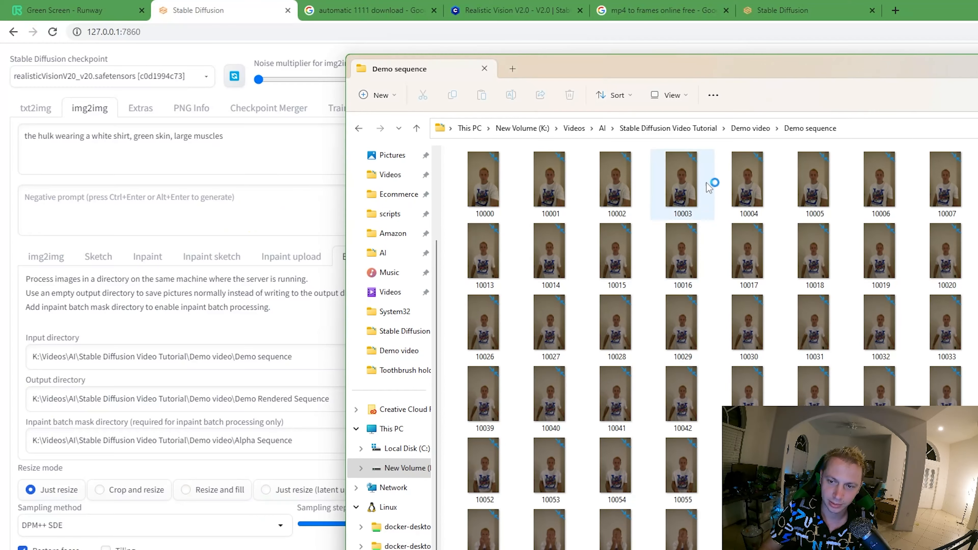
left_click(747, 130)
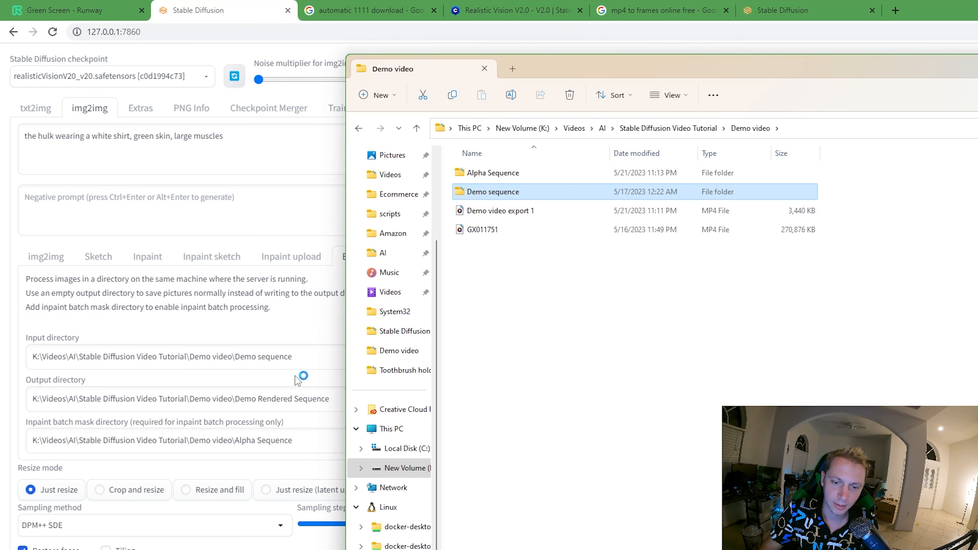
left_click(302, 390)
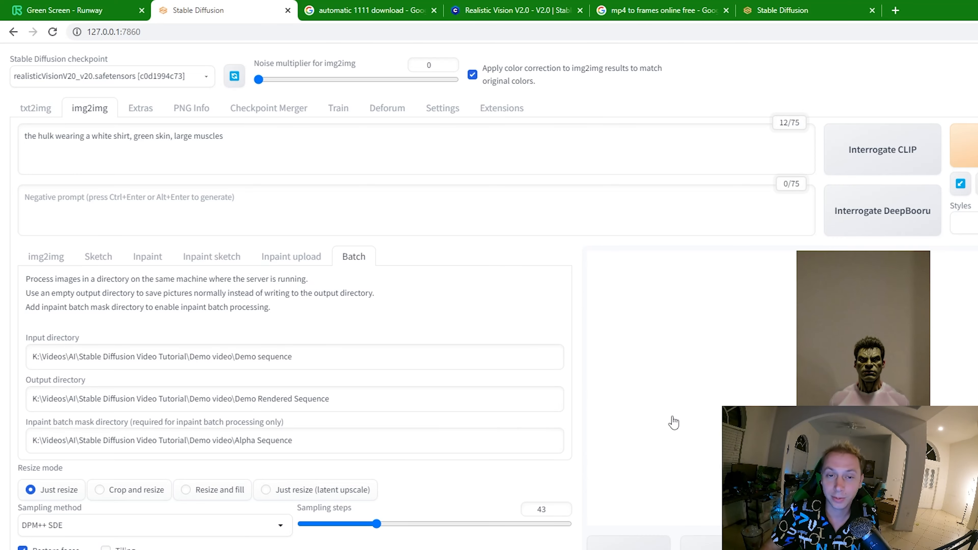
- Review the batch directories, sampling settings and output area while the batch is processing
scroll(468, 445, "down", 5)
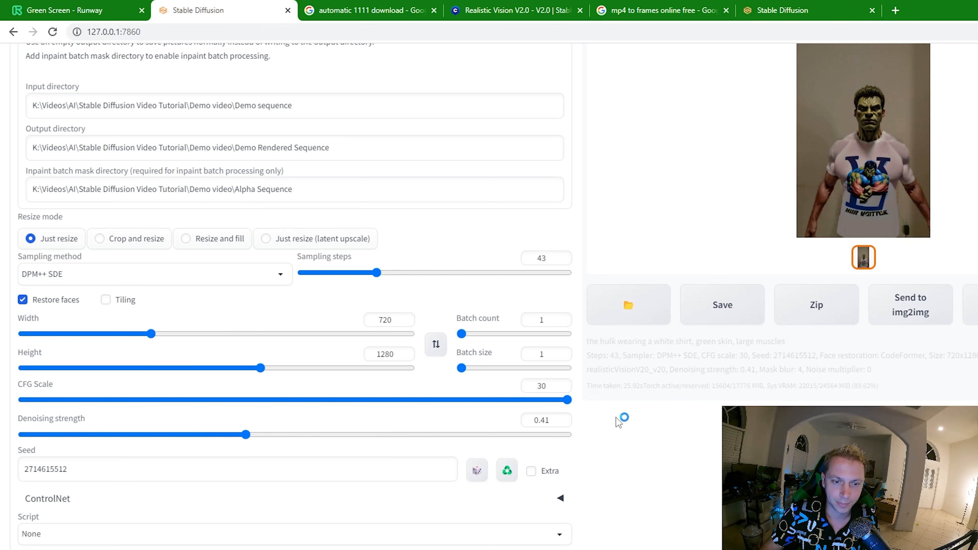
scroll(616, 420, "up", 7)
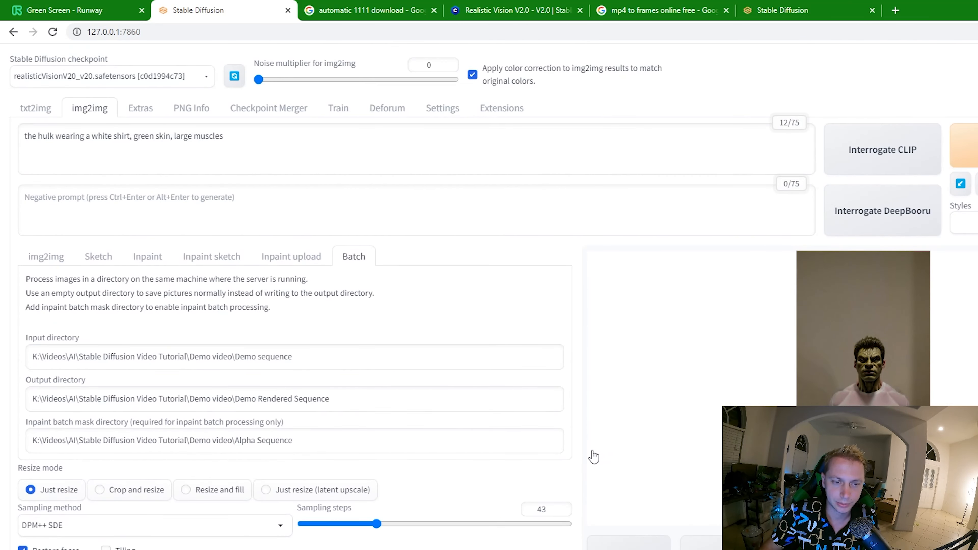
scroll(579, 479, "down", 5)
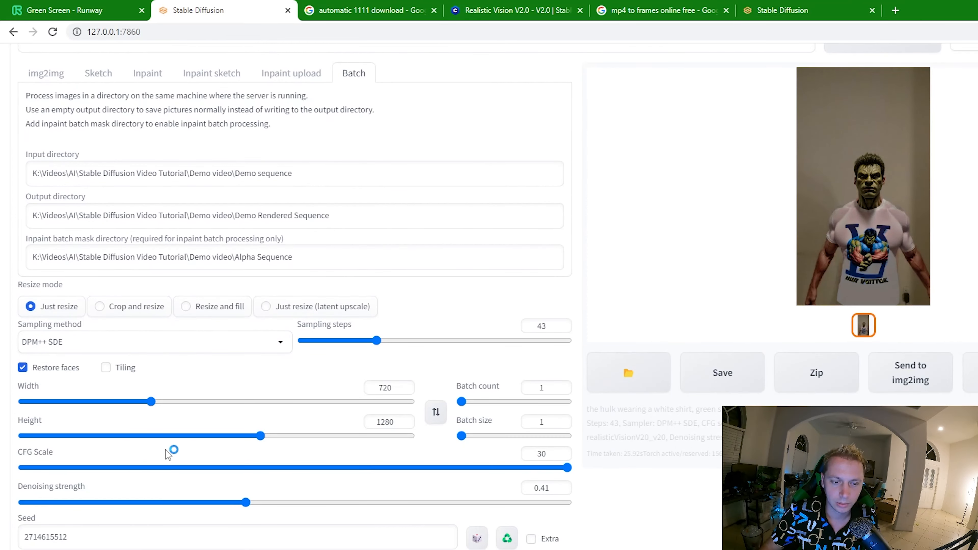